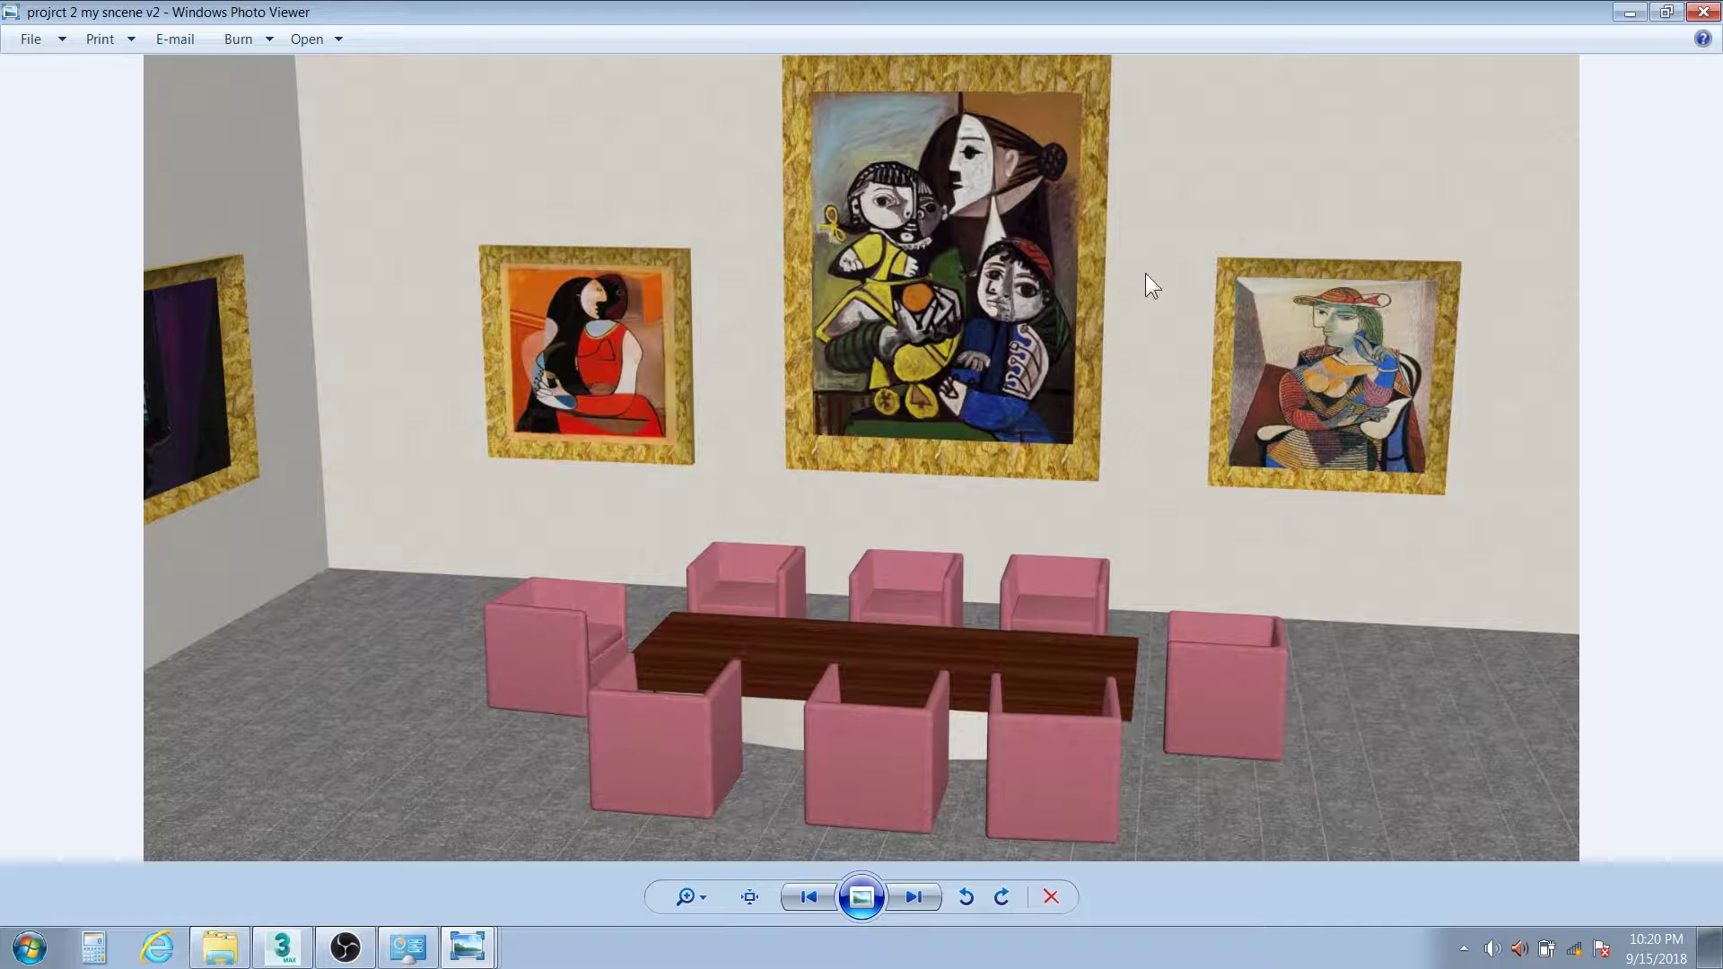
# Advance through the earlier renders to the vaulted 'sncene 2 v3 h res' church interior
pyautogui.press('Right')
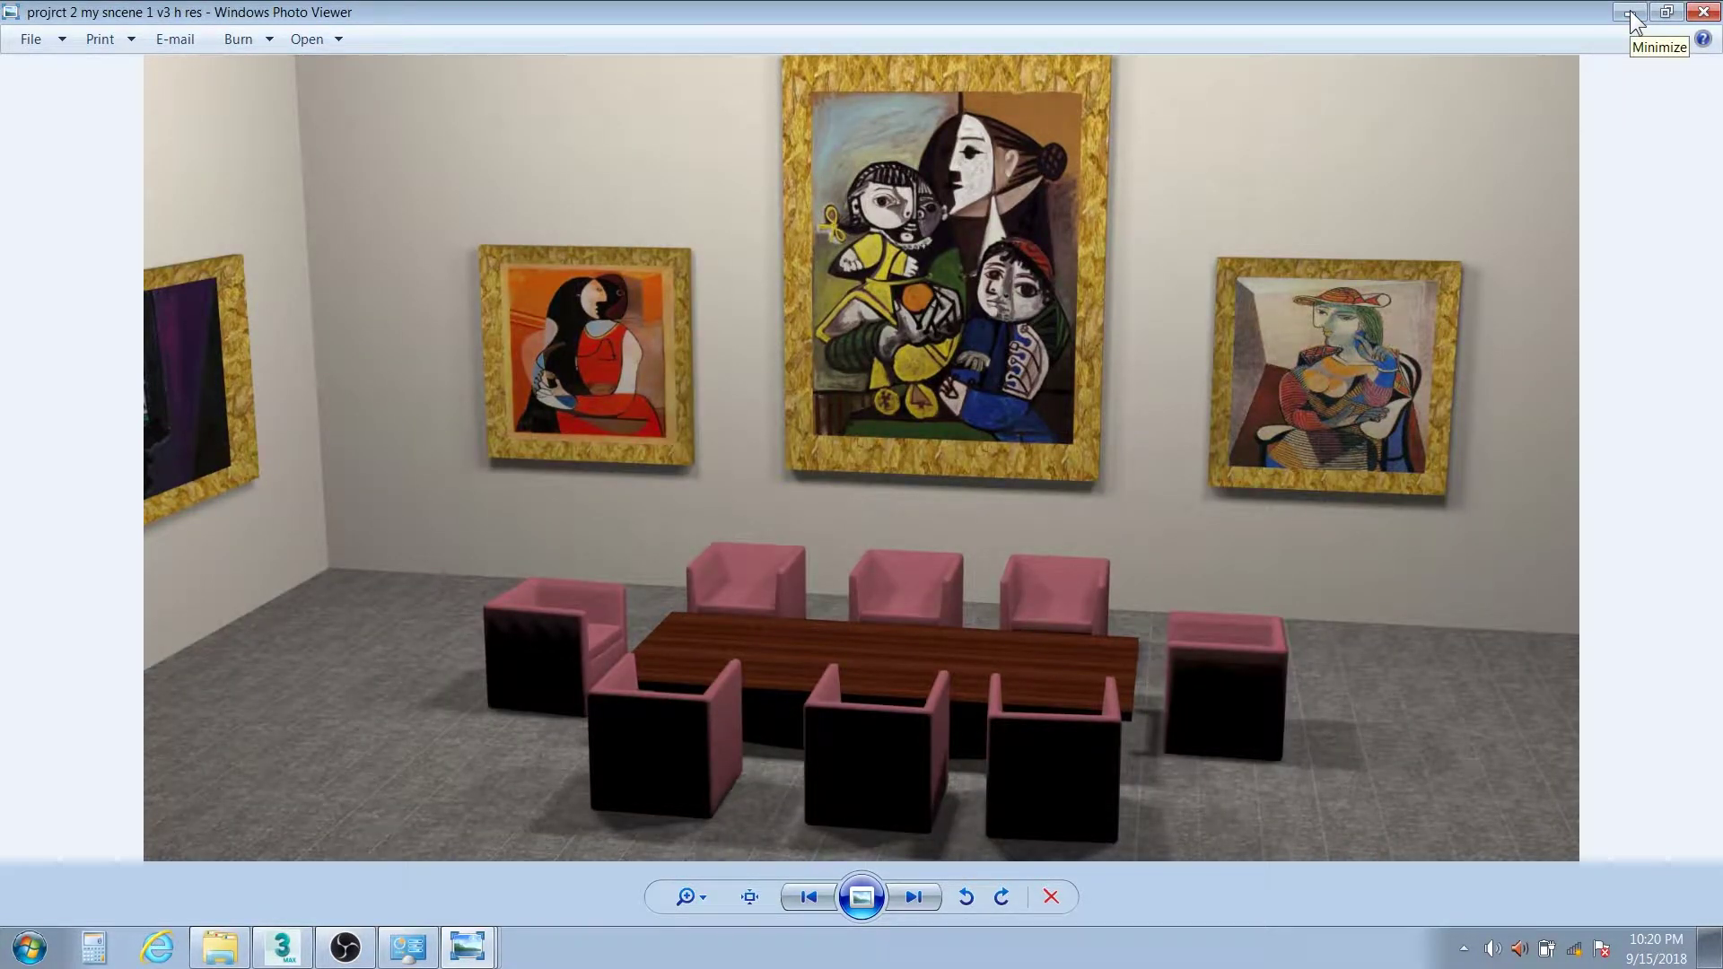
pyautogui.press('Right')
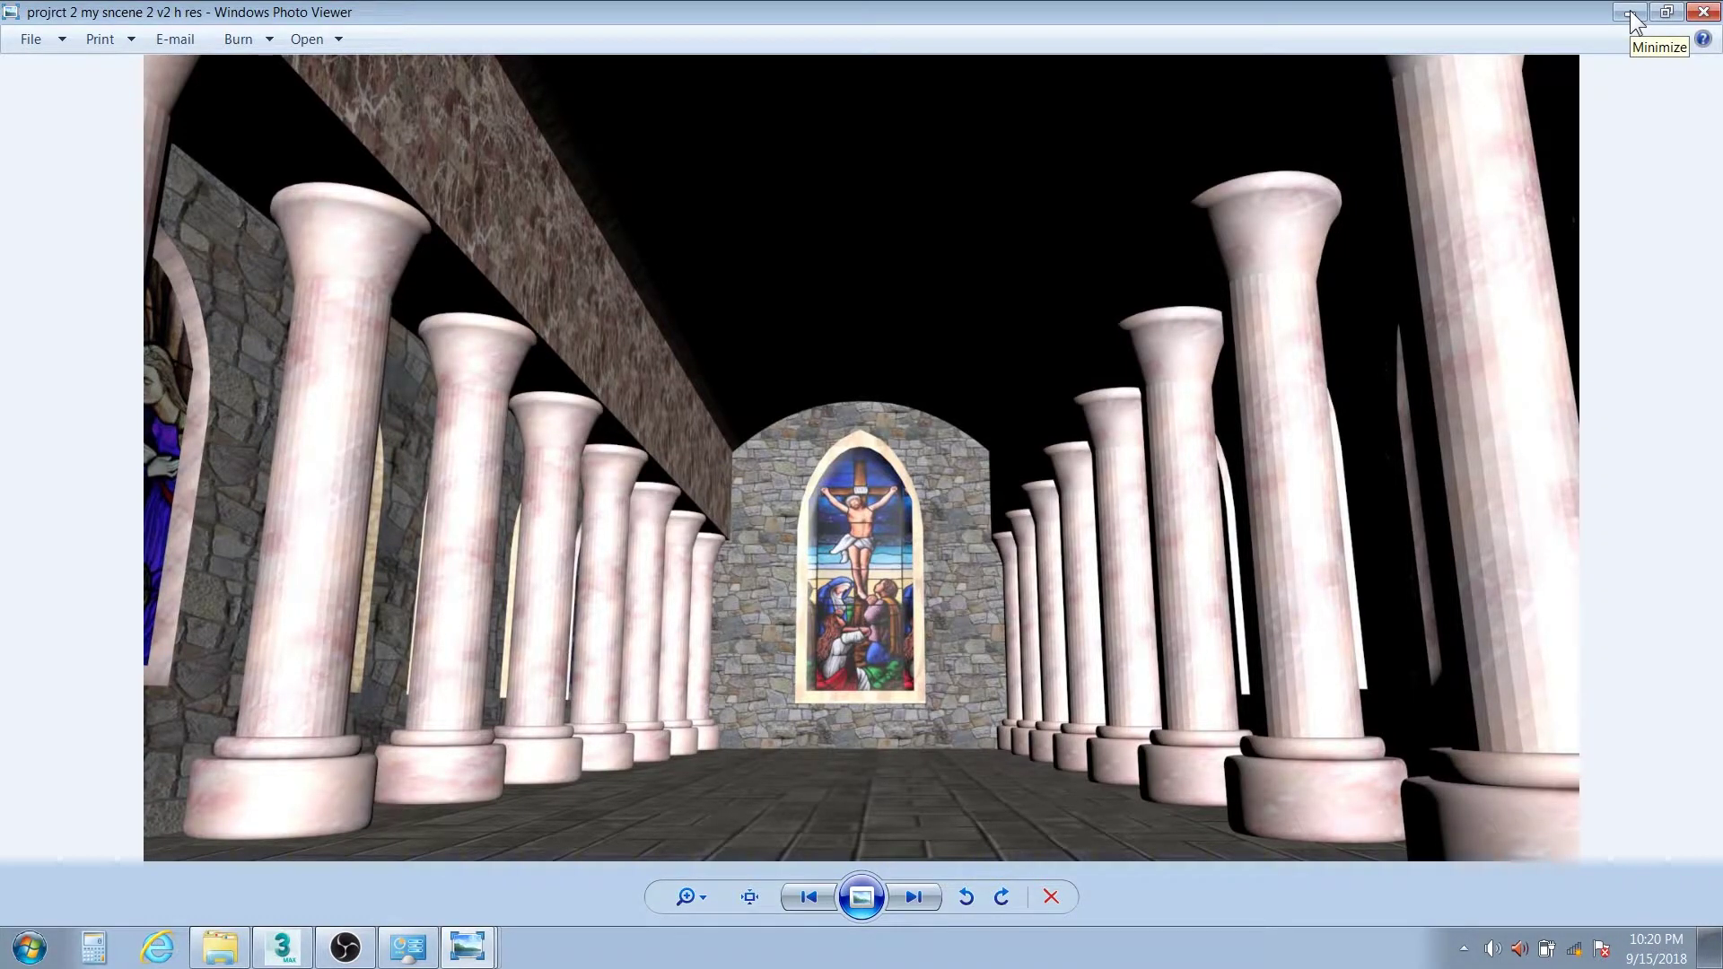
pyautogui.press('Right')
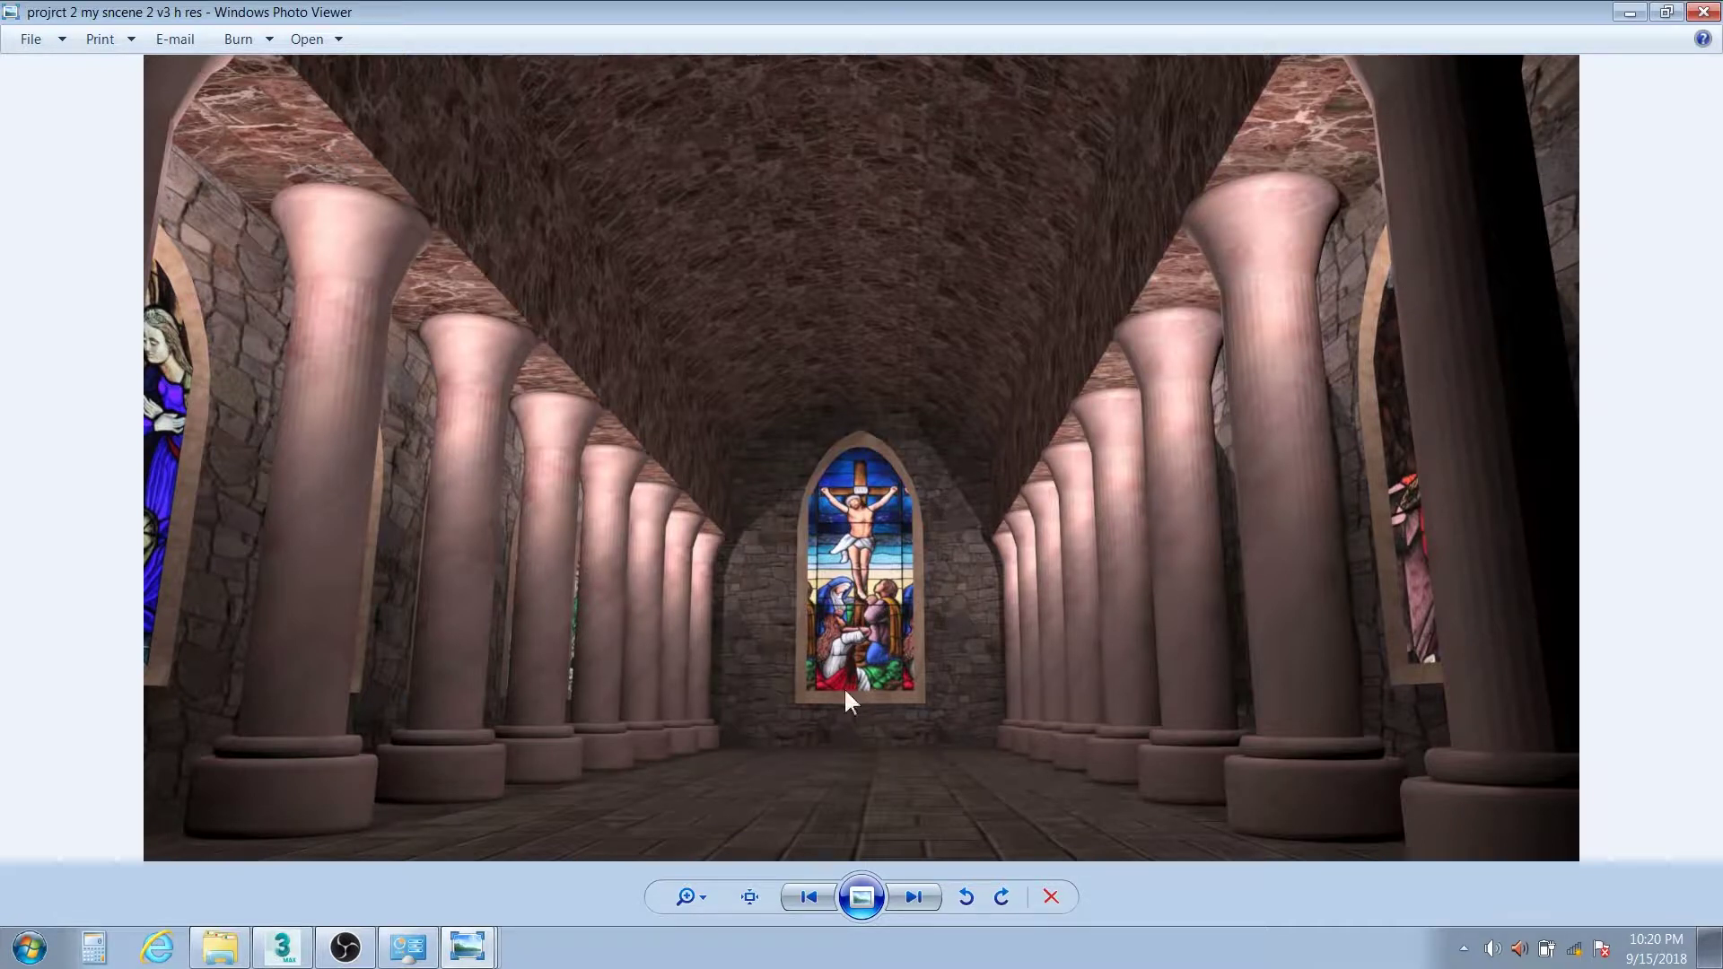
# Return to 3ds Max and maximize the Top viewport of the dining-room scene
pyautogui.click(284, 959)
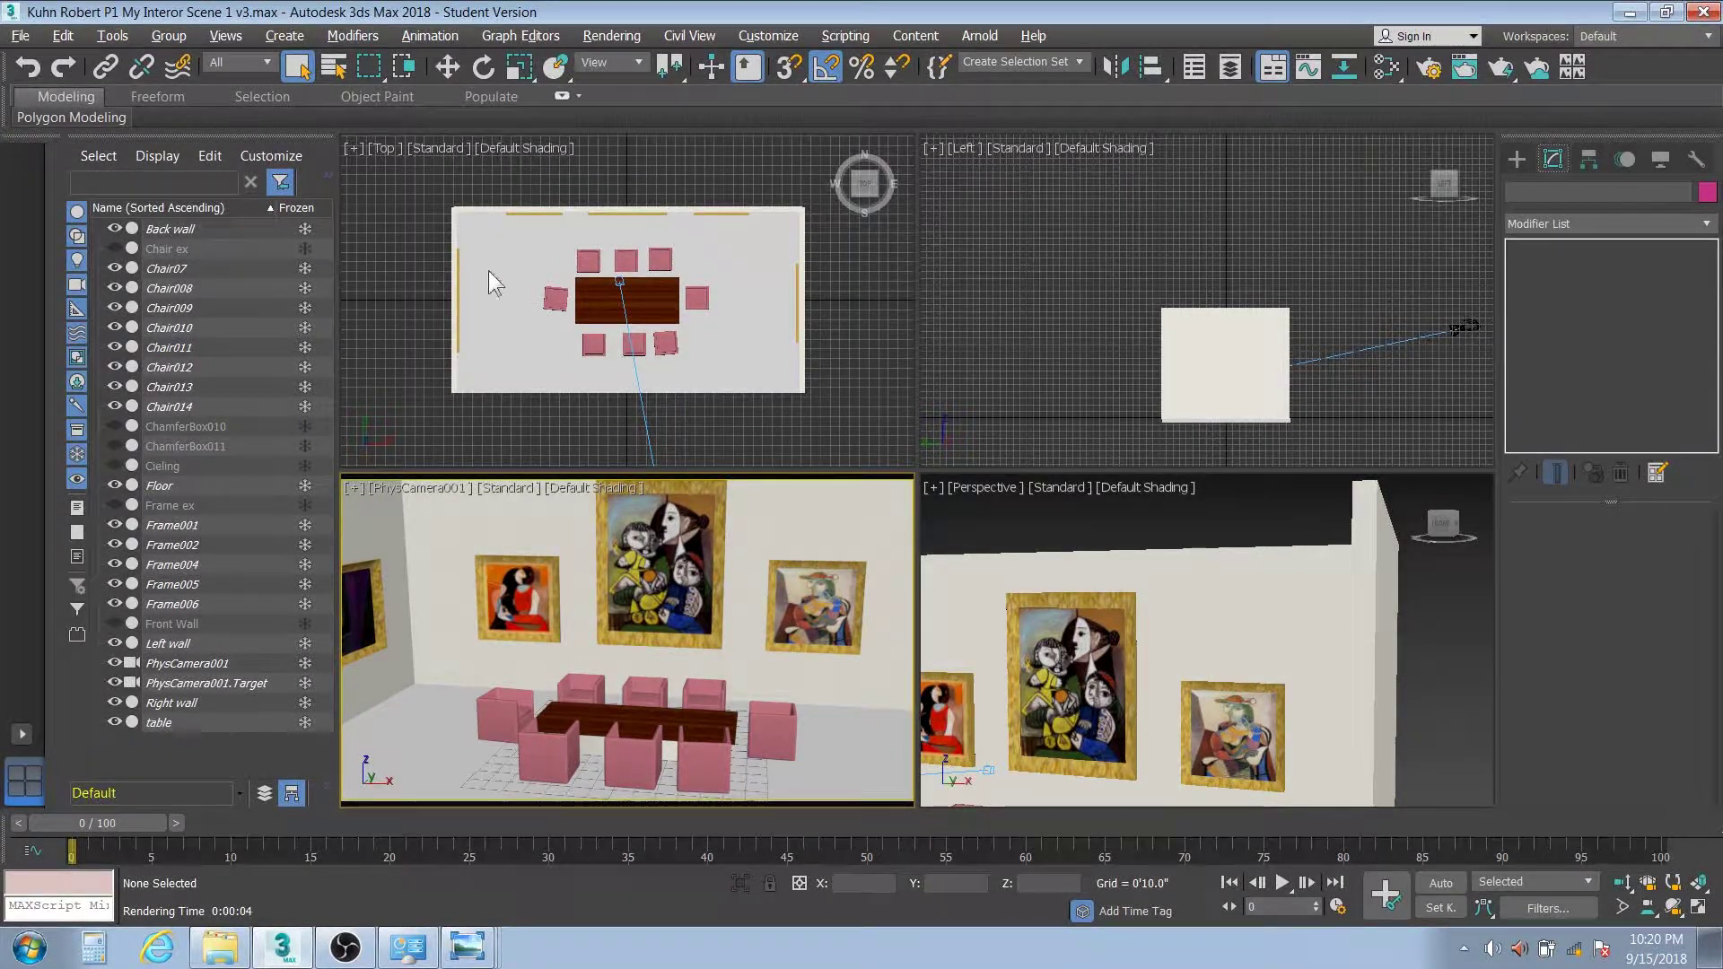
pyautogui.click(428, 275)
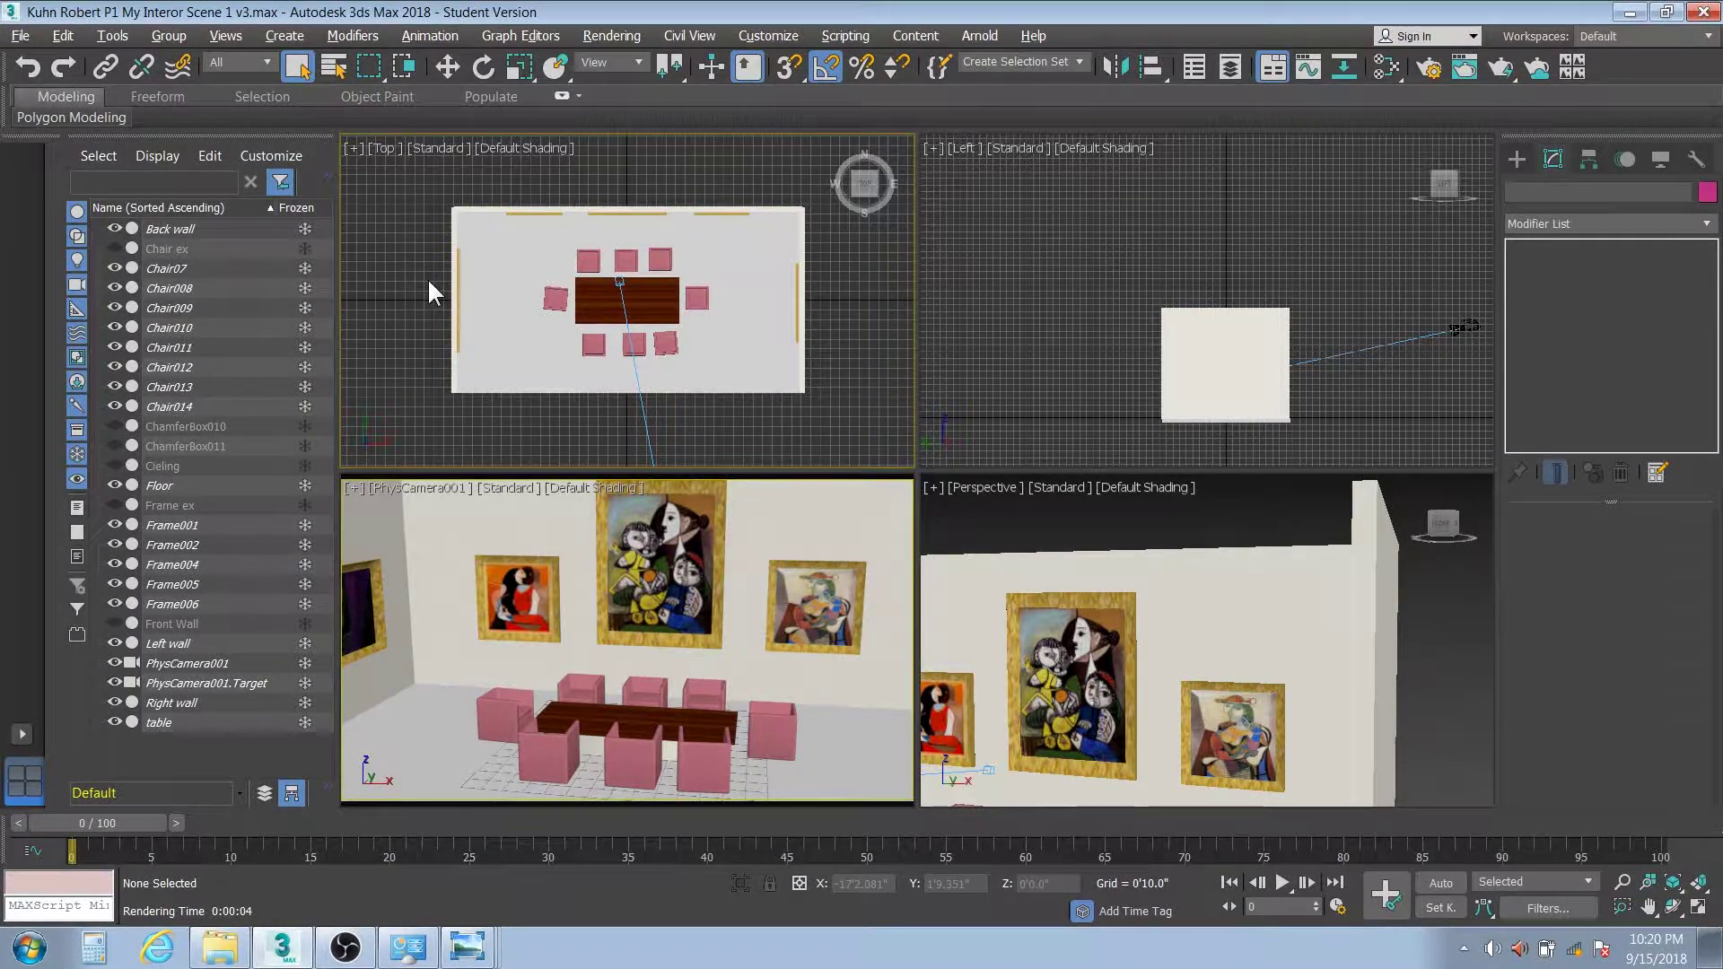
pyautogui.hotkey('alt', 'w')
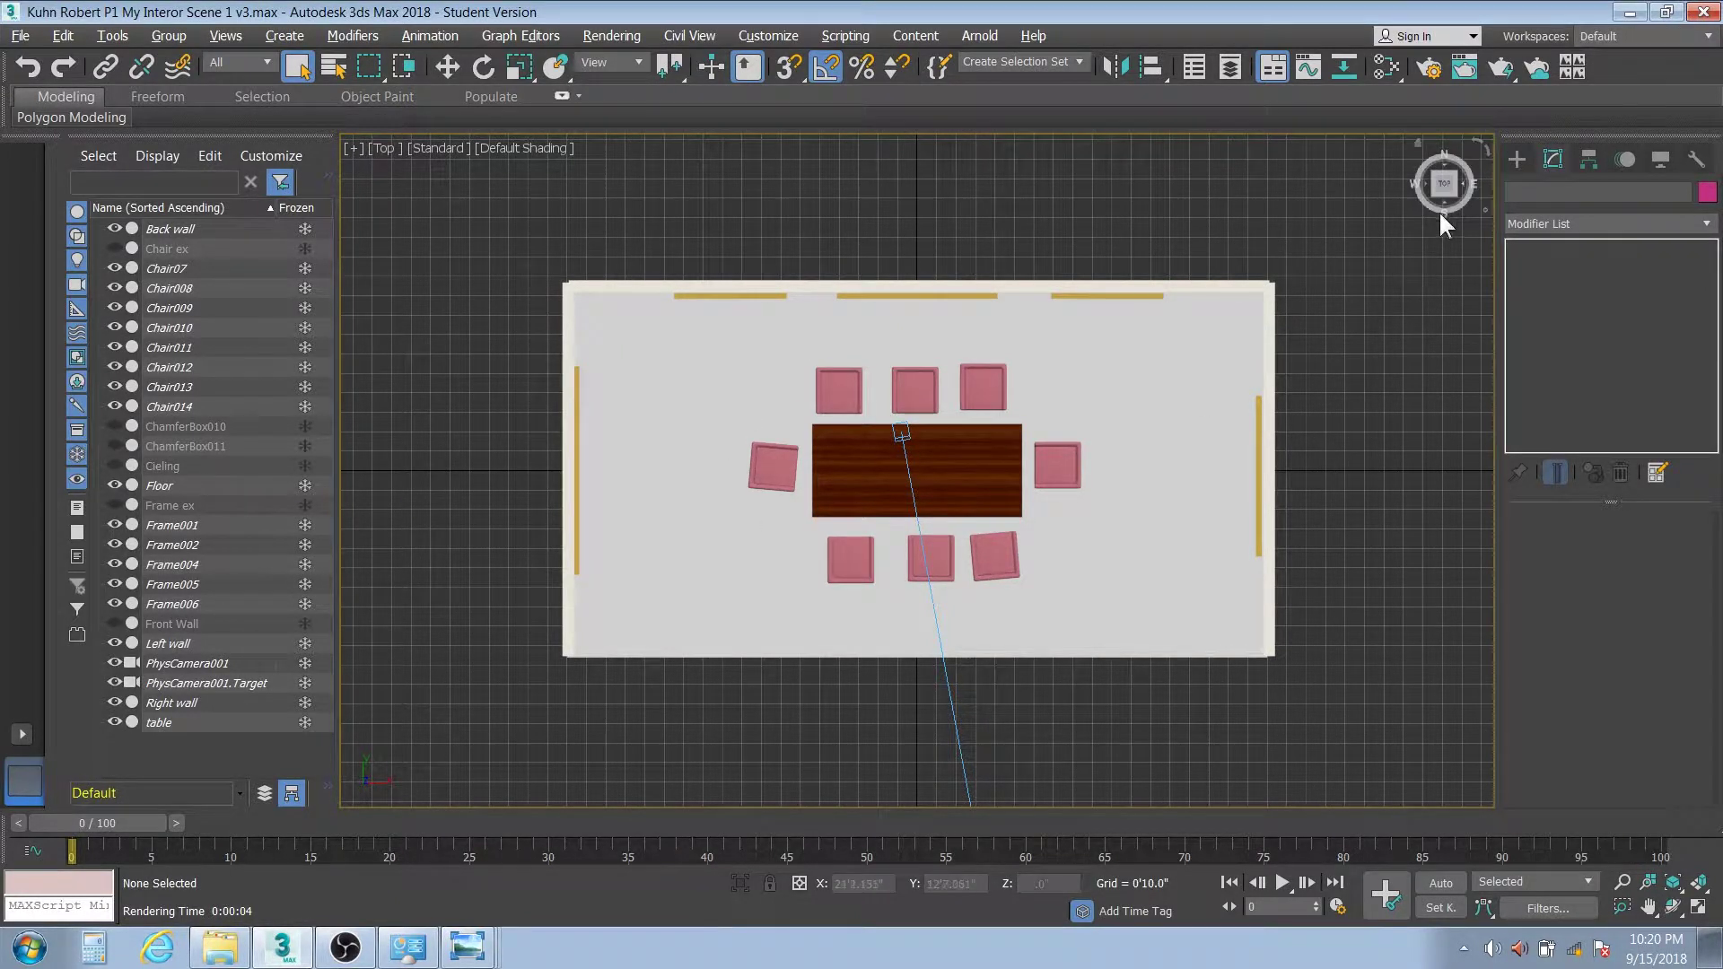
# Set the Create > Lights panel to the Standard light types
pyautogui.click(1518, 156)
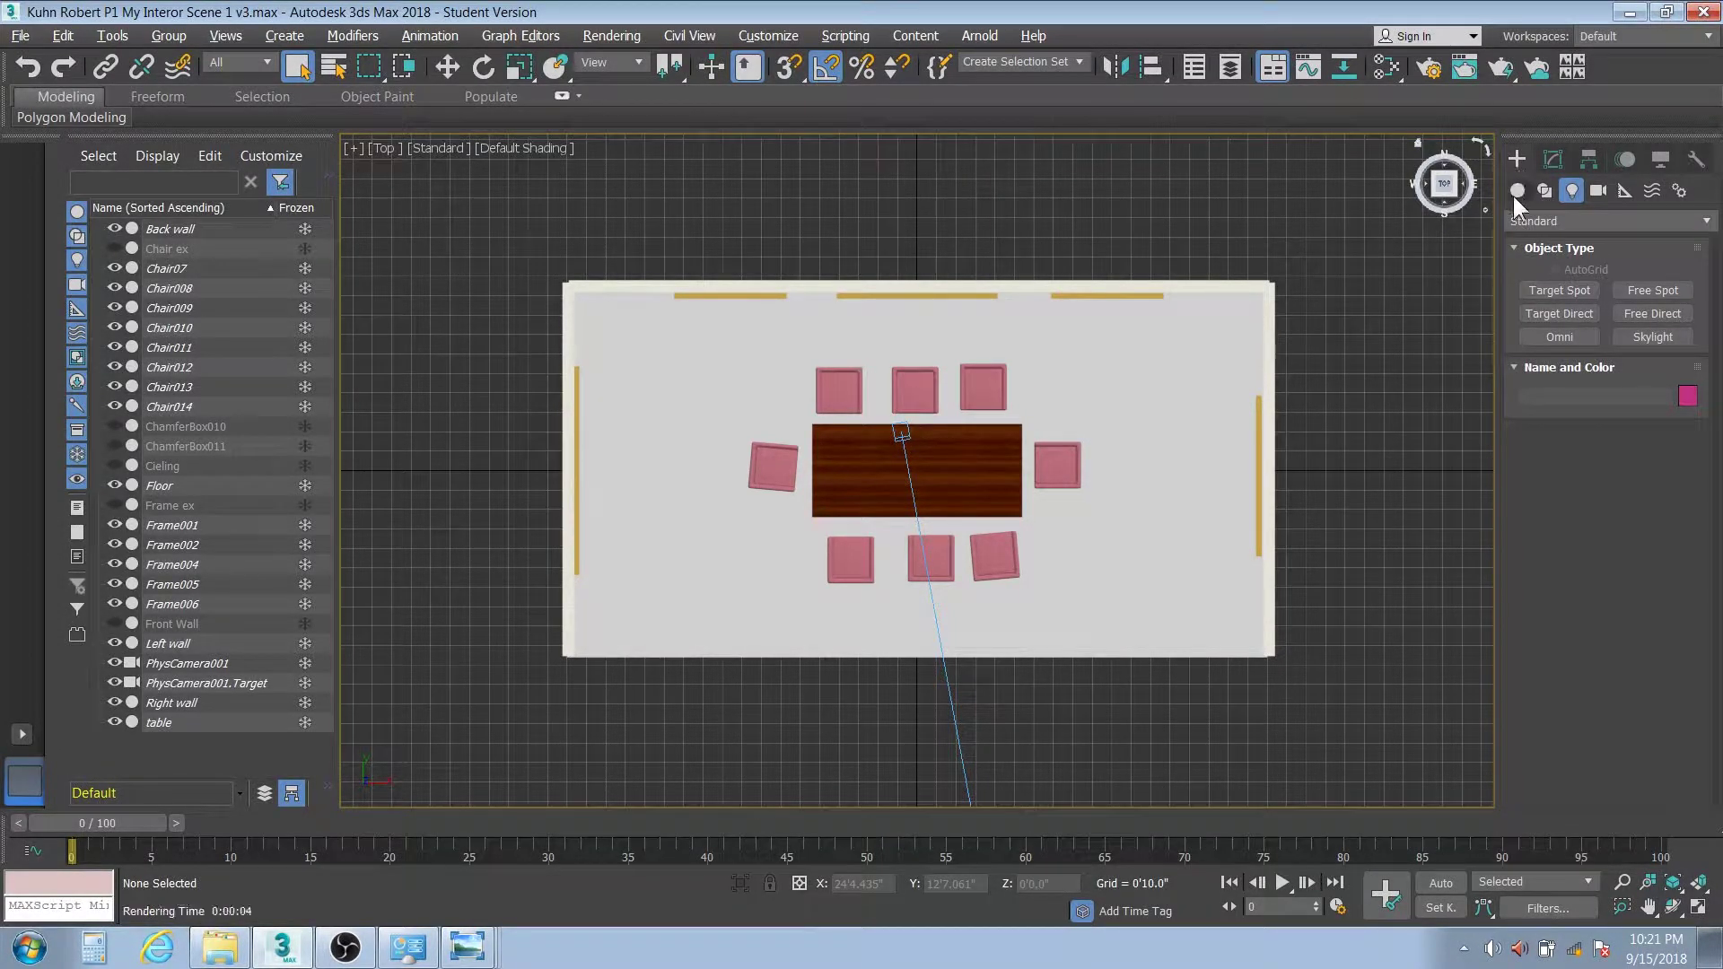
pyautogui.click(1527, 221)
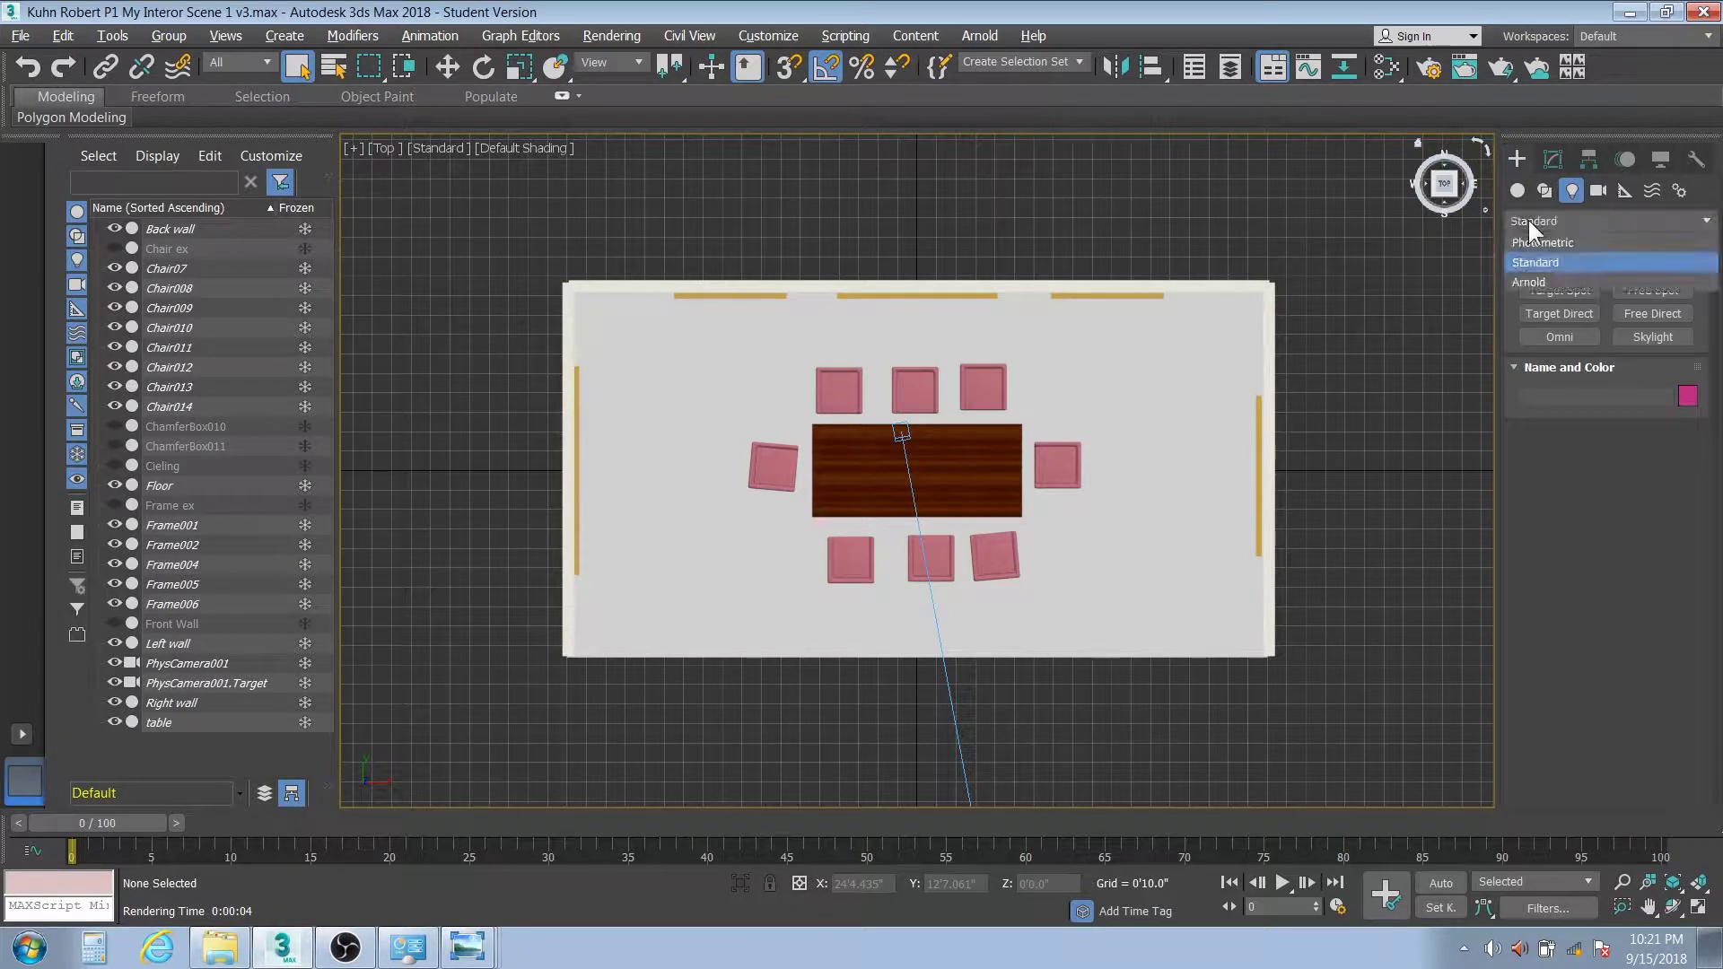
pyautogui.click(1530, 240)
pyautogui.click(1515, 190)
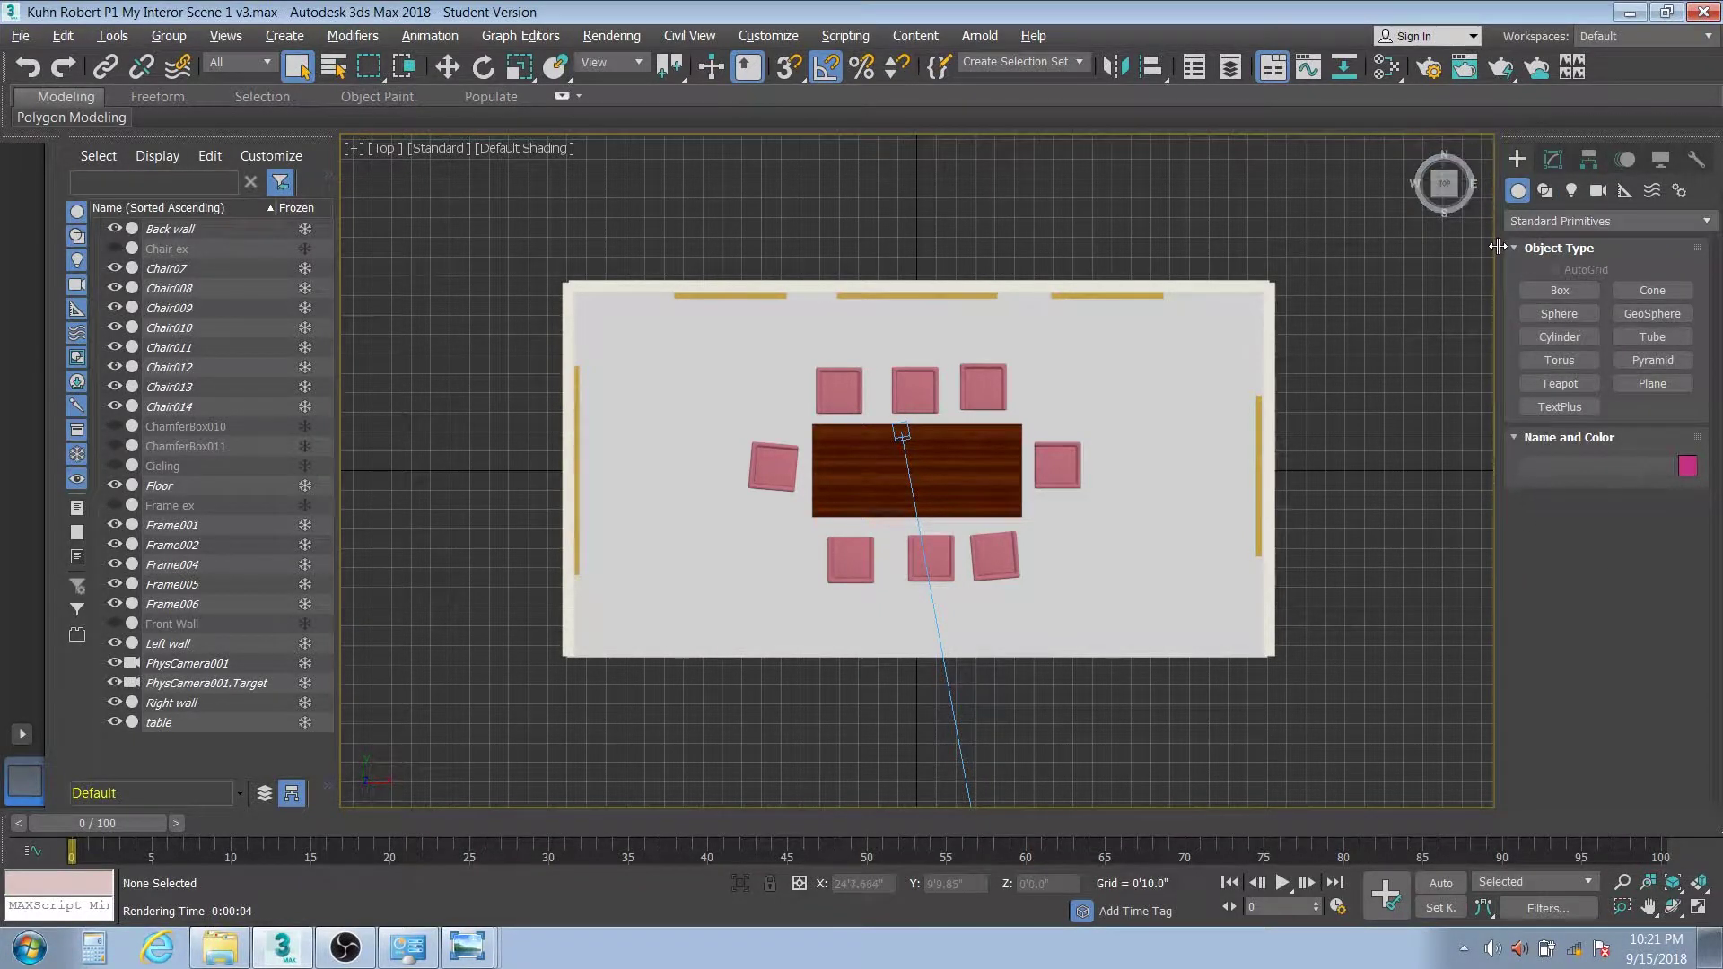
pyautogui.click(1571, 189)
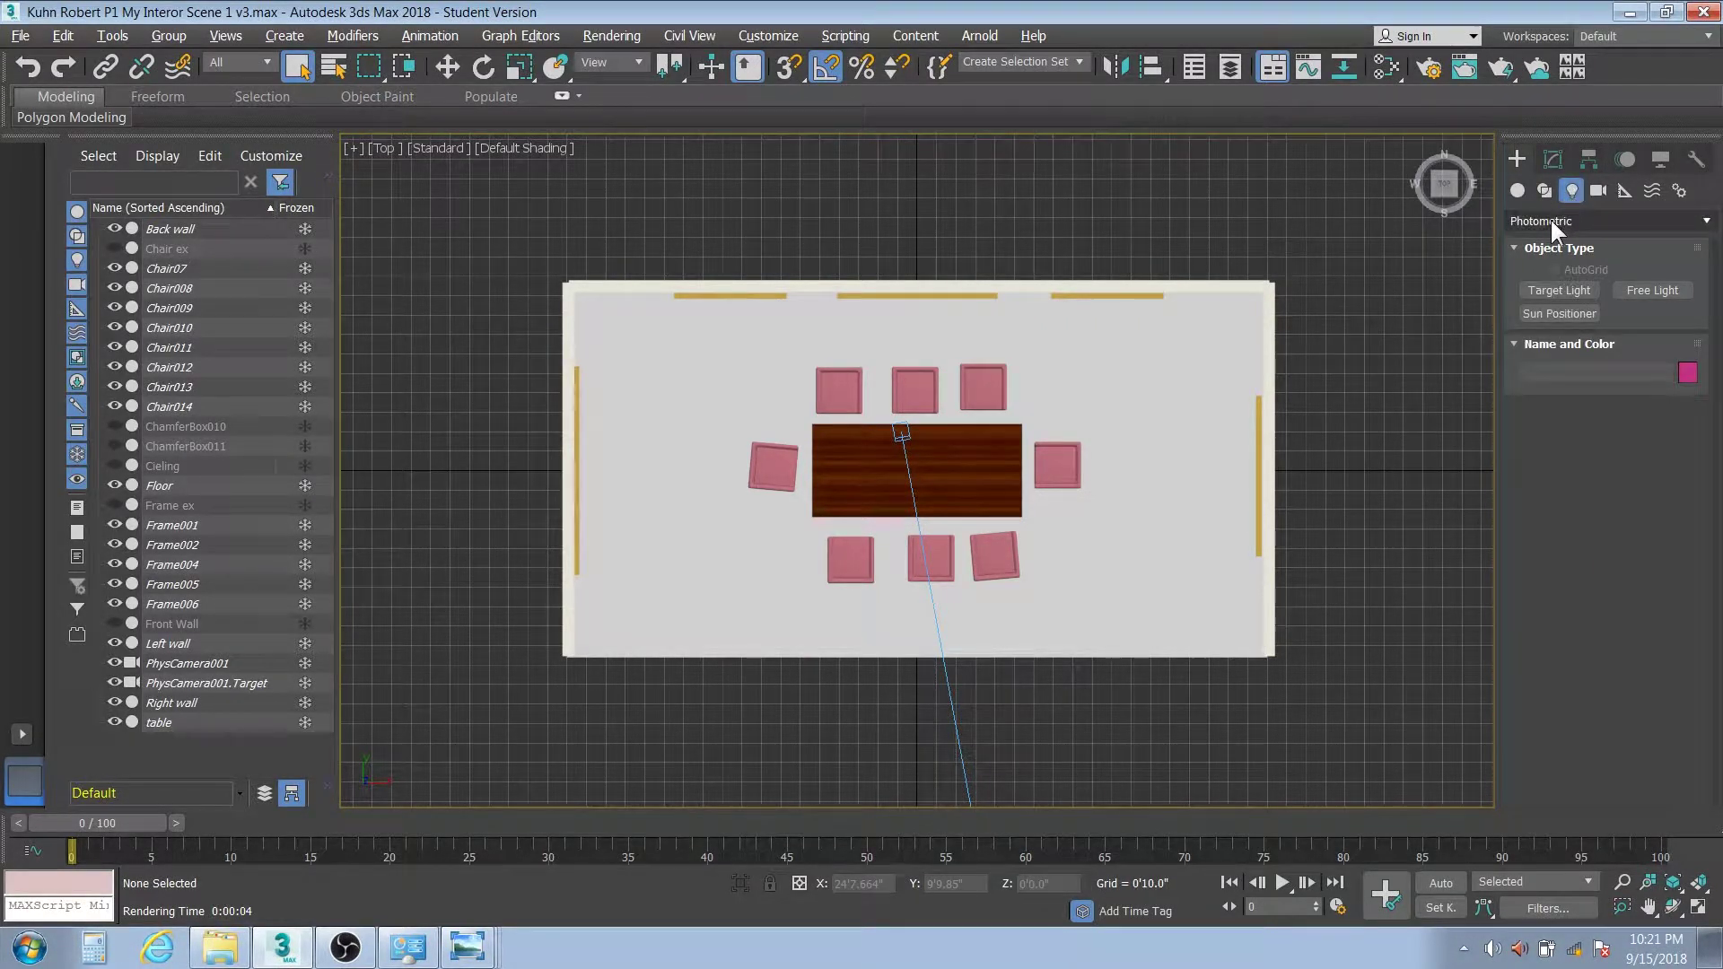
pyautogui.click(1550, 219)
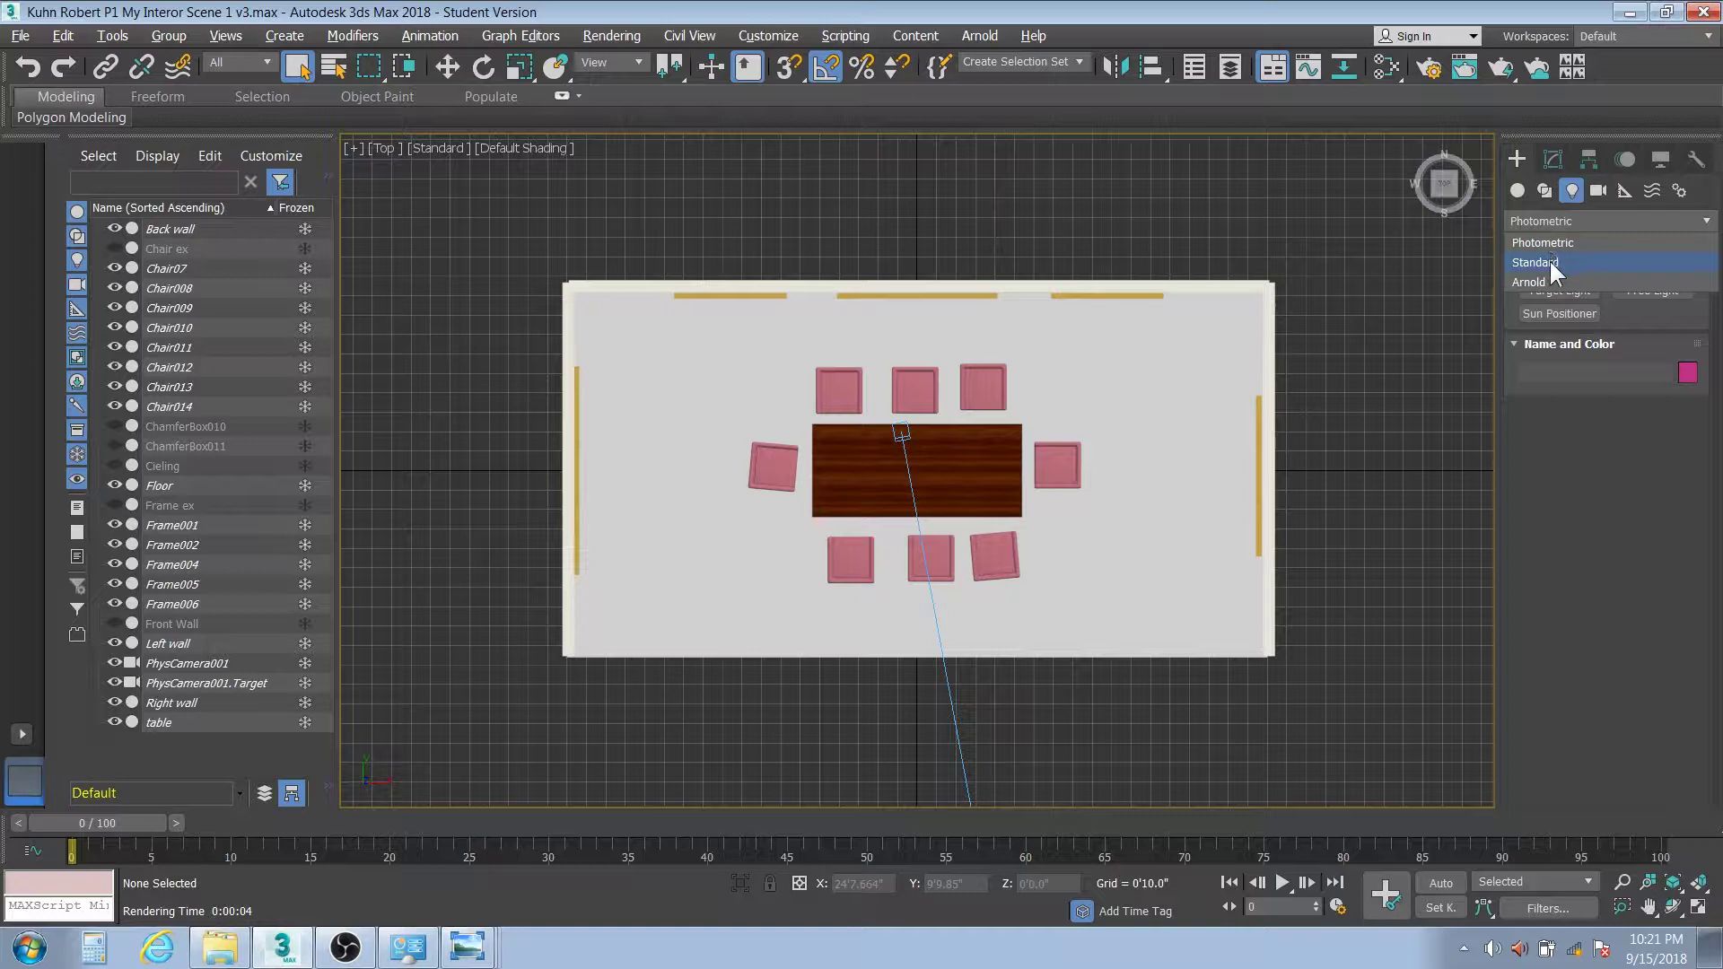
pyautogui.click(1550, 262)
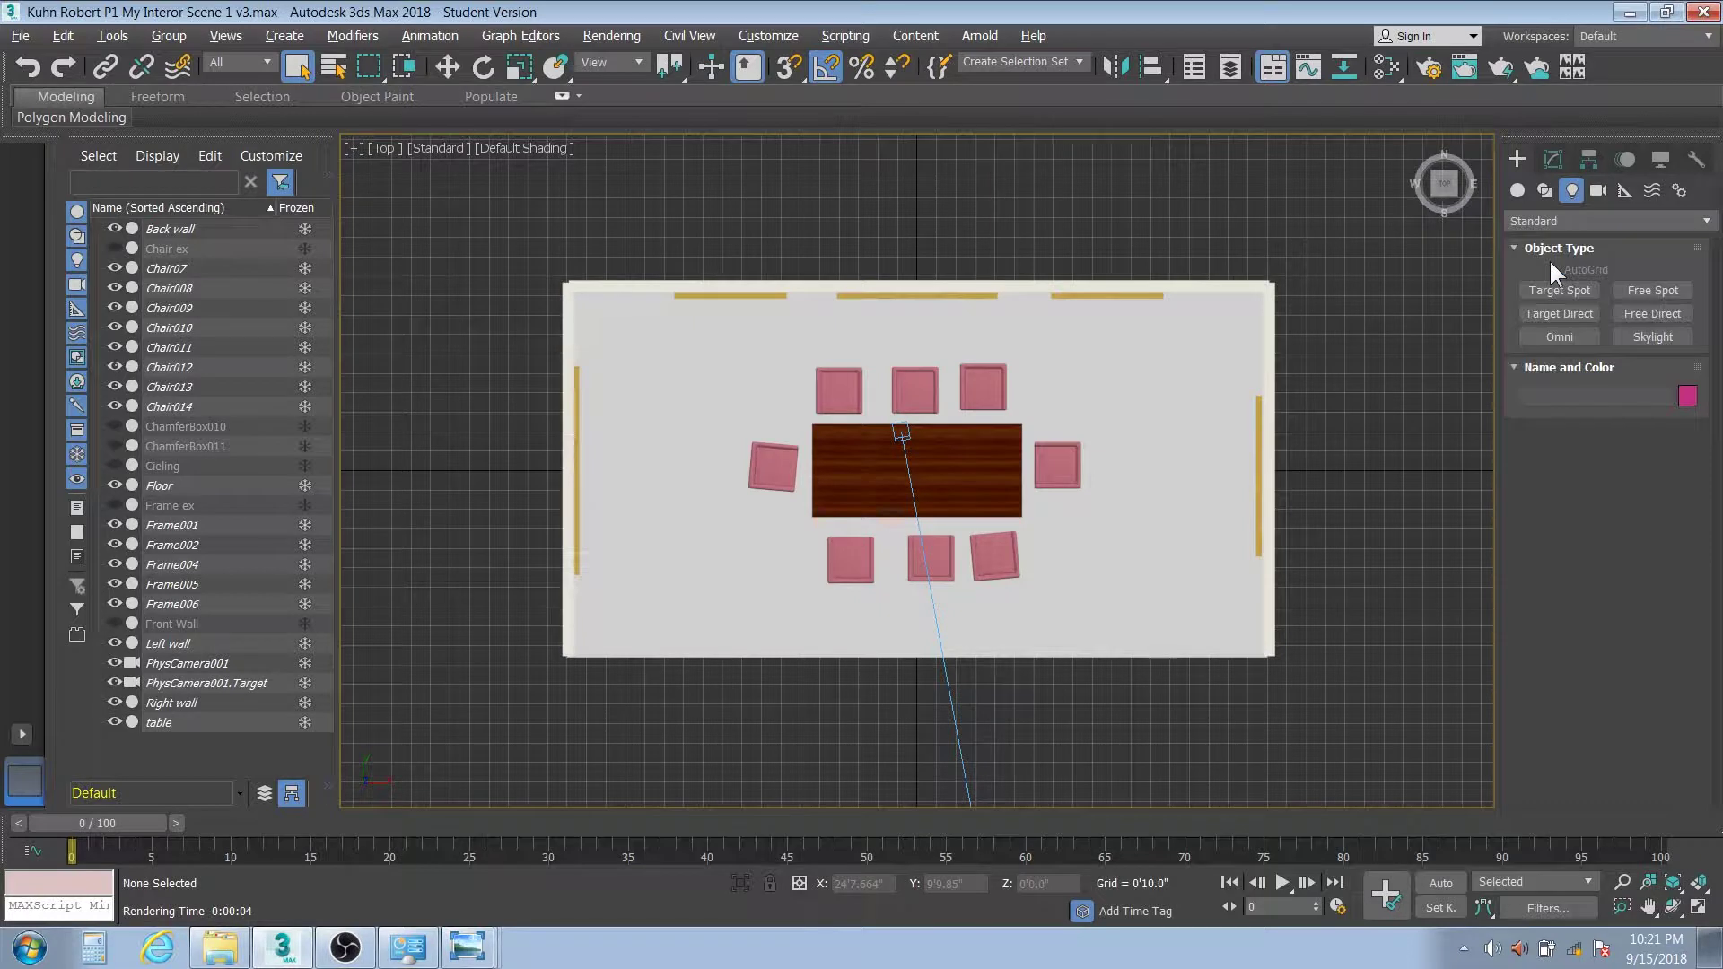
# Place an Omni light left of the table and Shift-clone it right as 2 reference copies
pyautogui.click(1558, 338)
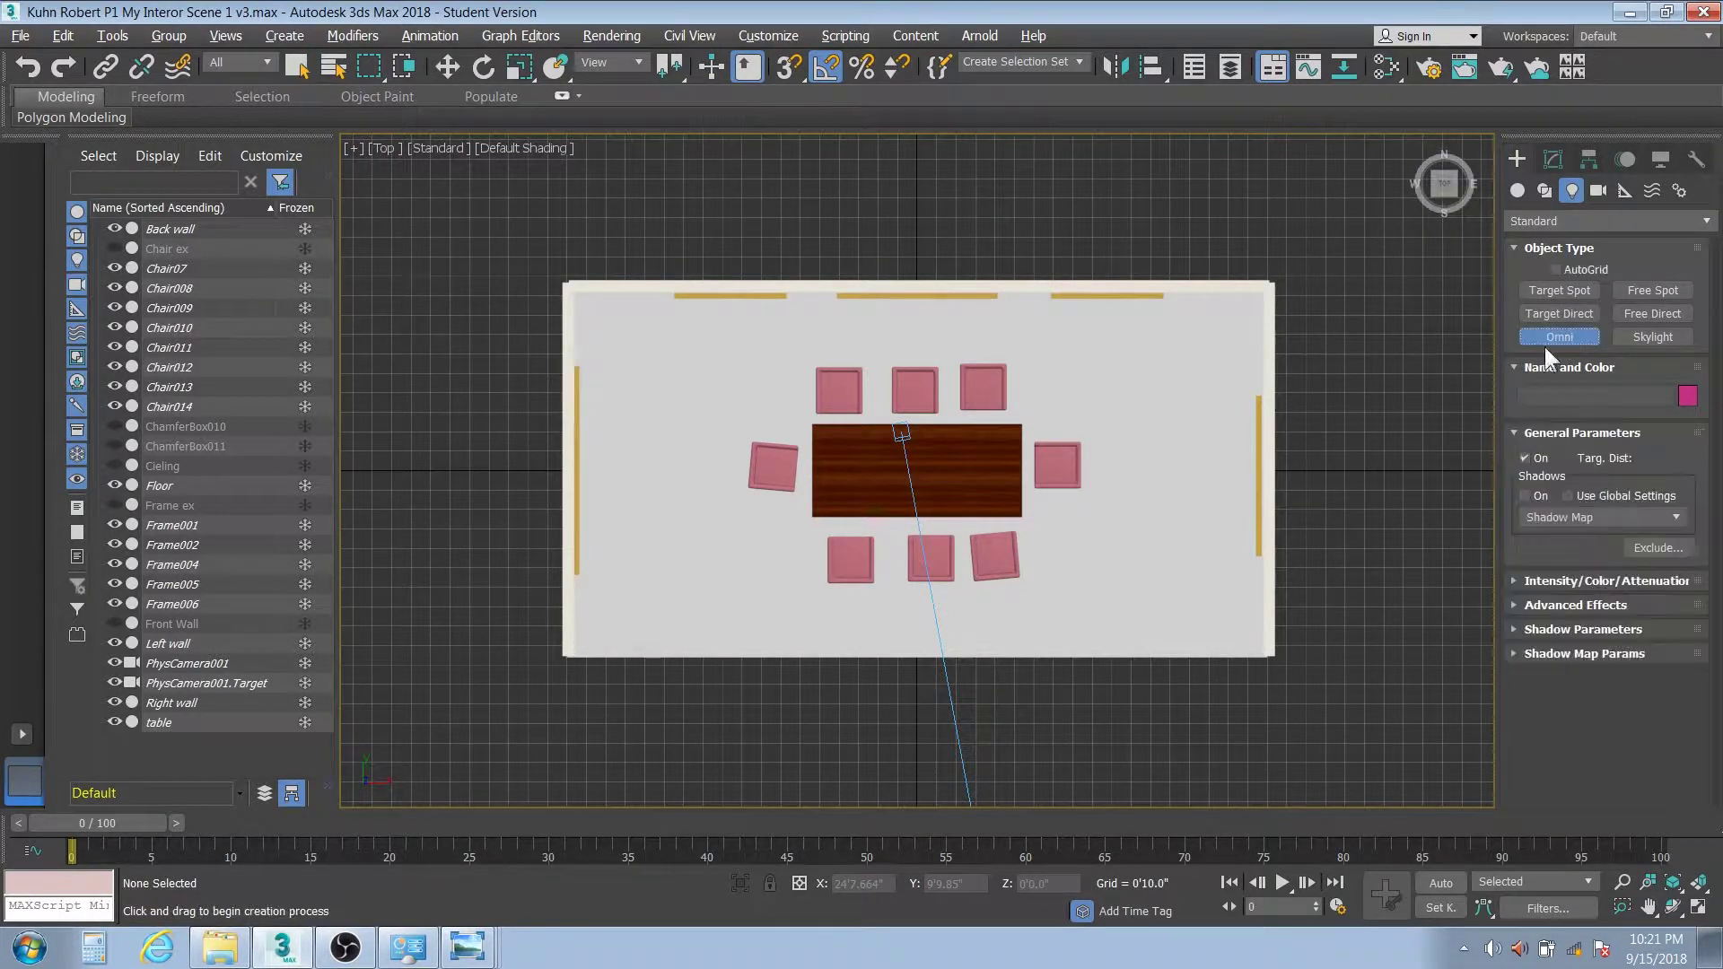
pyautogui.click(710, 468)
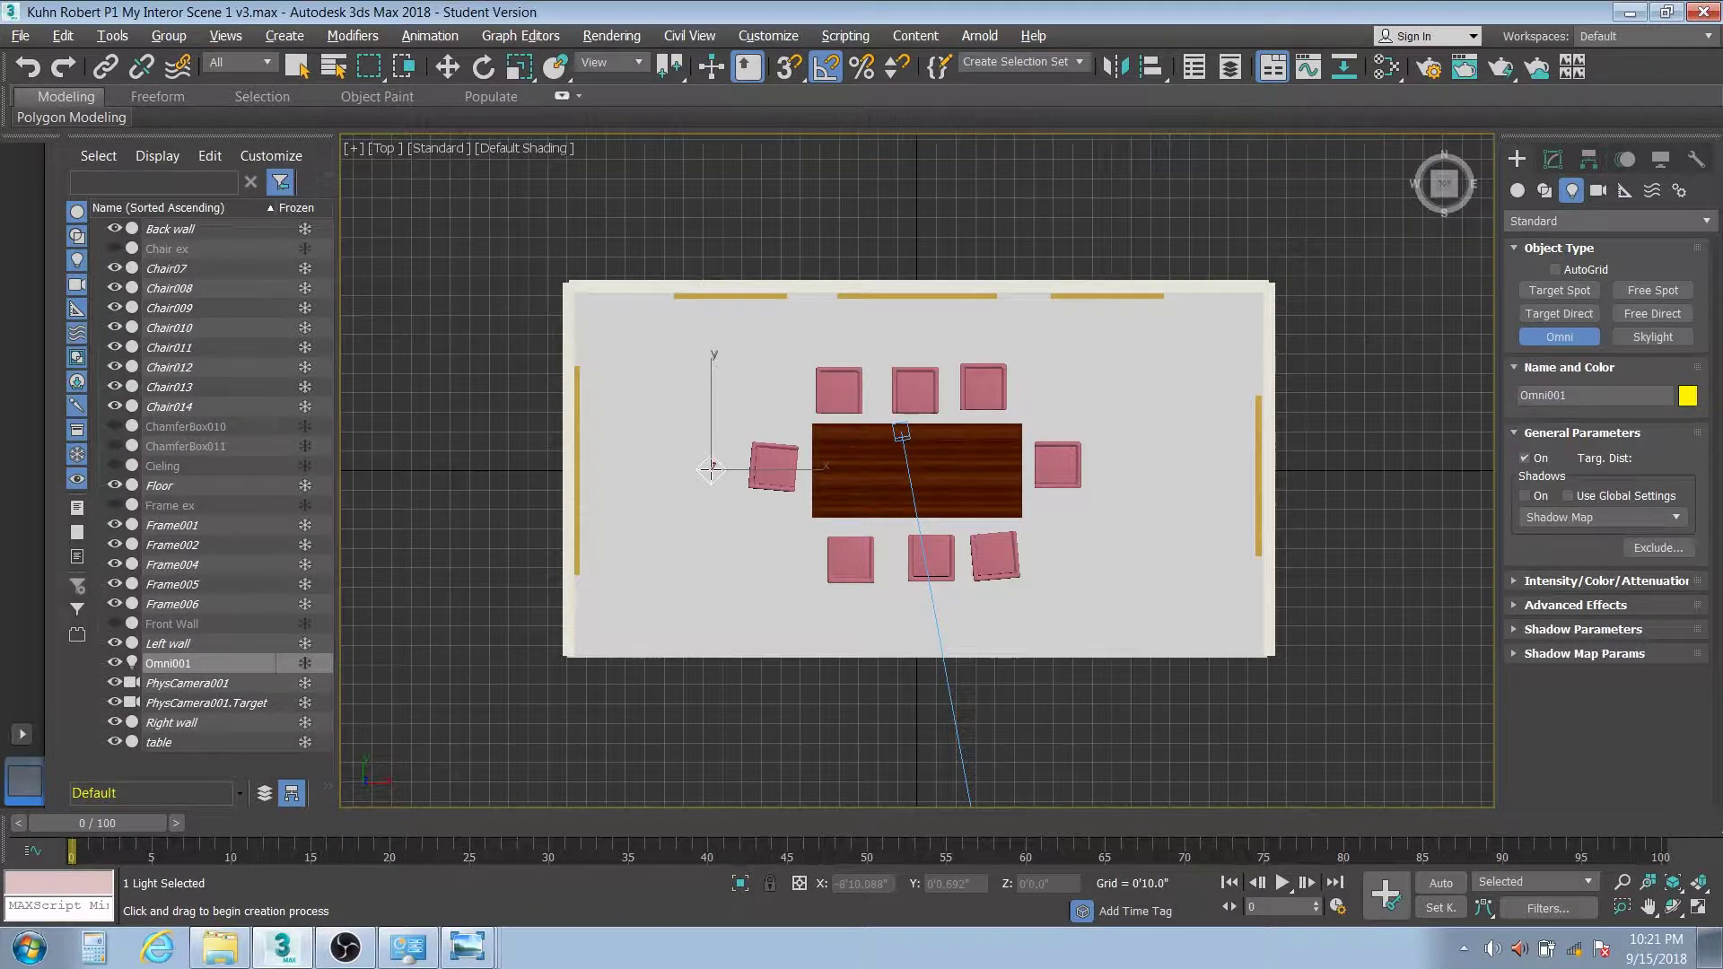
pyautogui.click(446, 67)
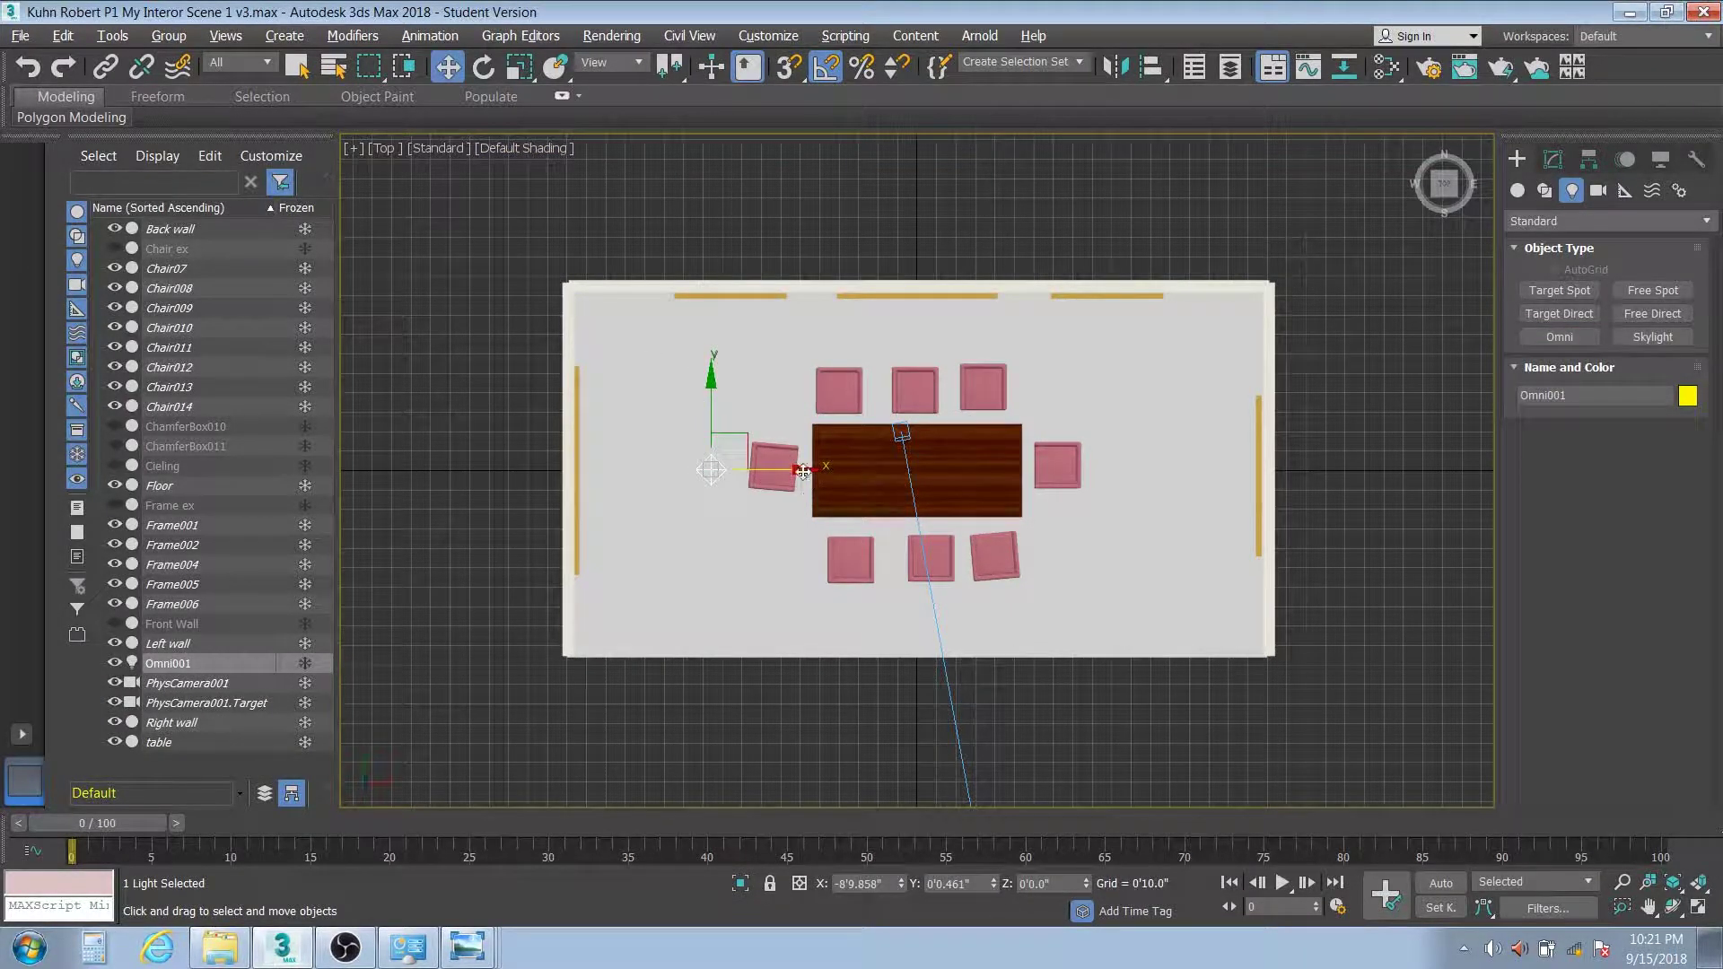
pyautogui.moveTo(803, 470)
pyautogui.mouseDown()
pyautogui.moveTo(1021, 471)
pyautogui.moveTo(1007, 473)
pyautogui.mouseUp()
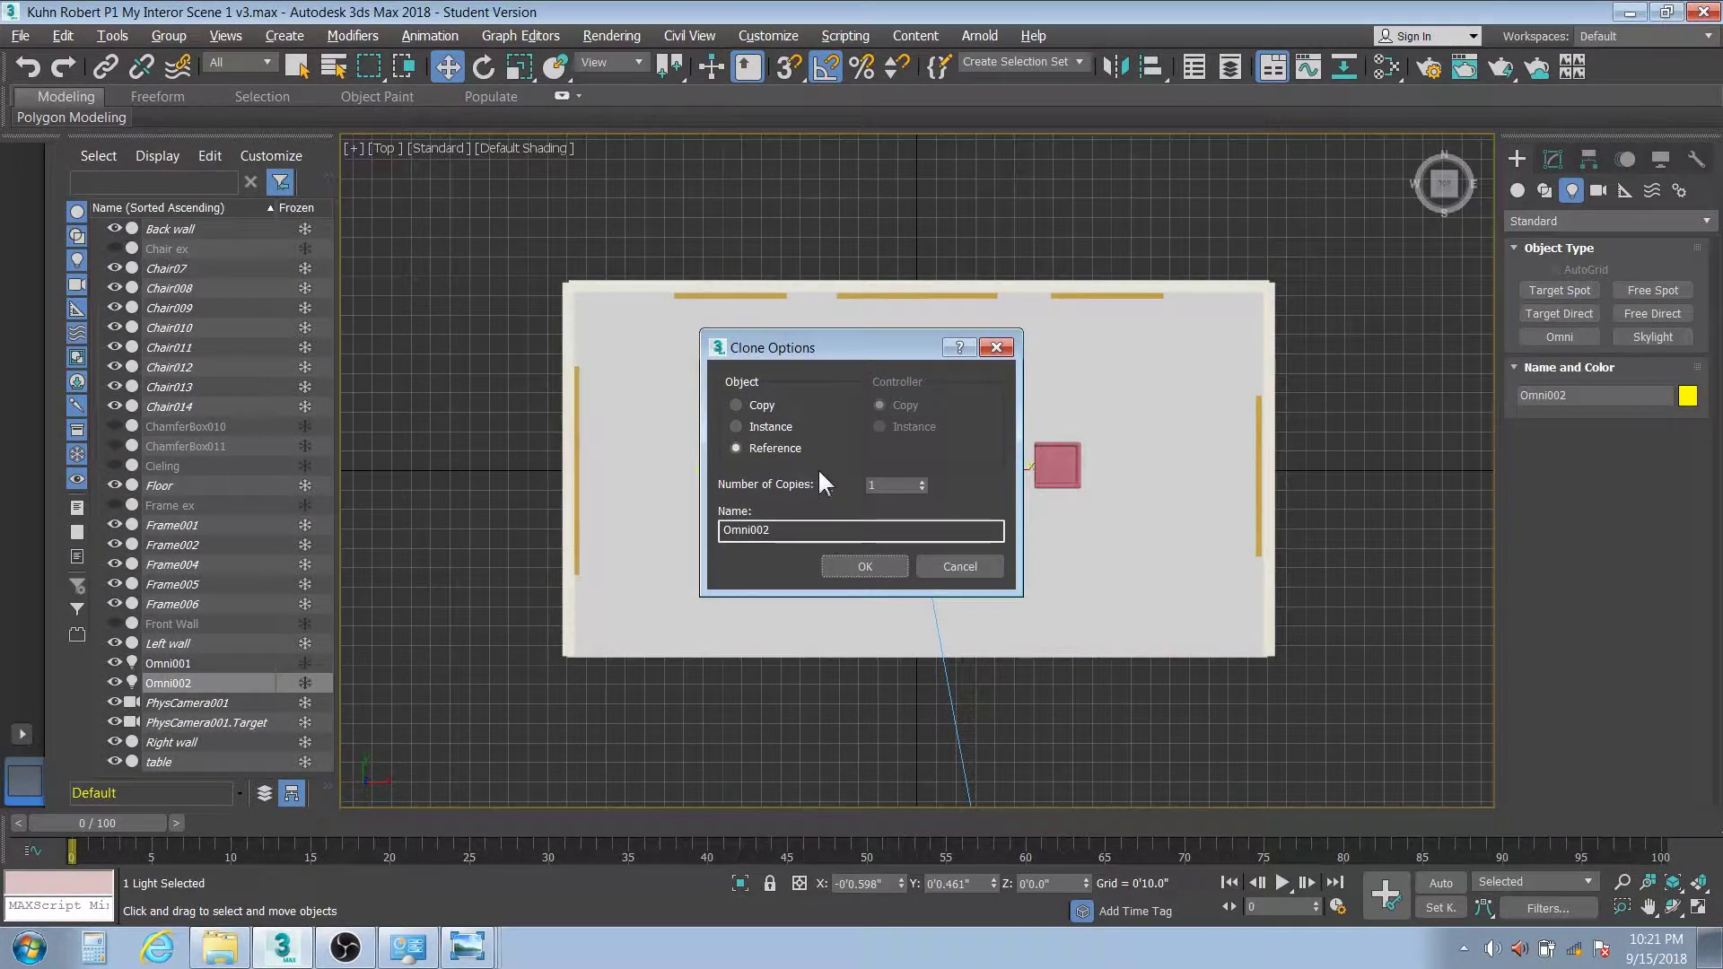
pyautogui.click(921, 482)
pyautogui.click(849, 563)
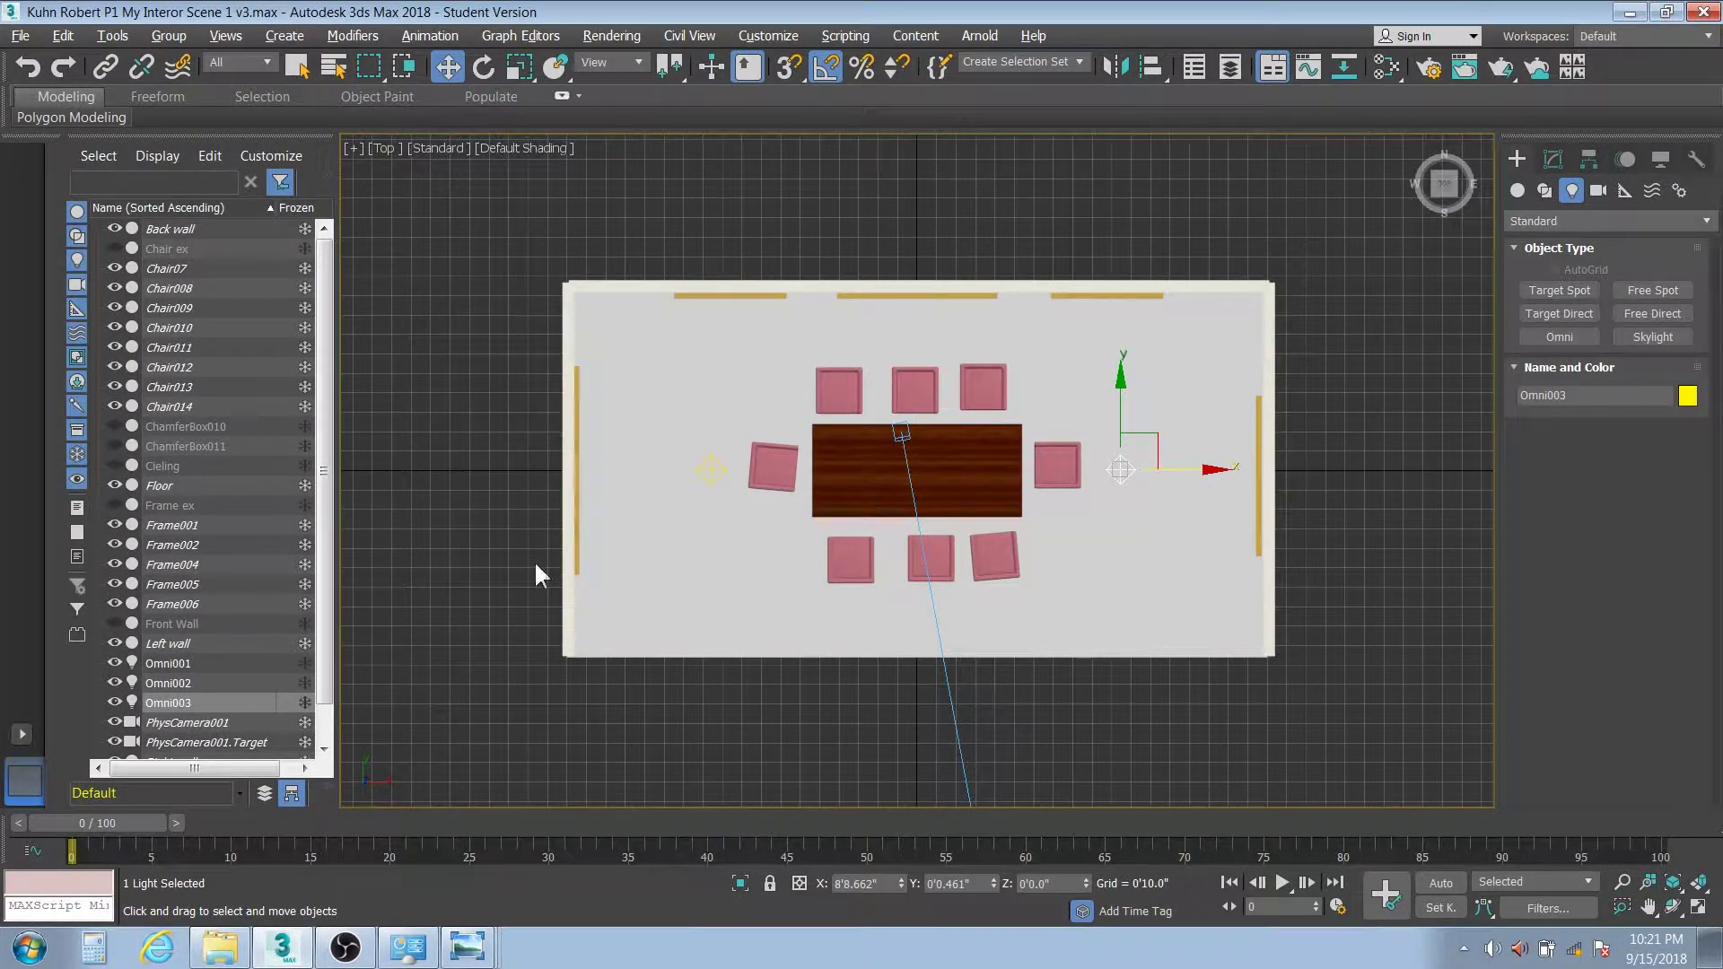
pyautogui.click(196, 663)
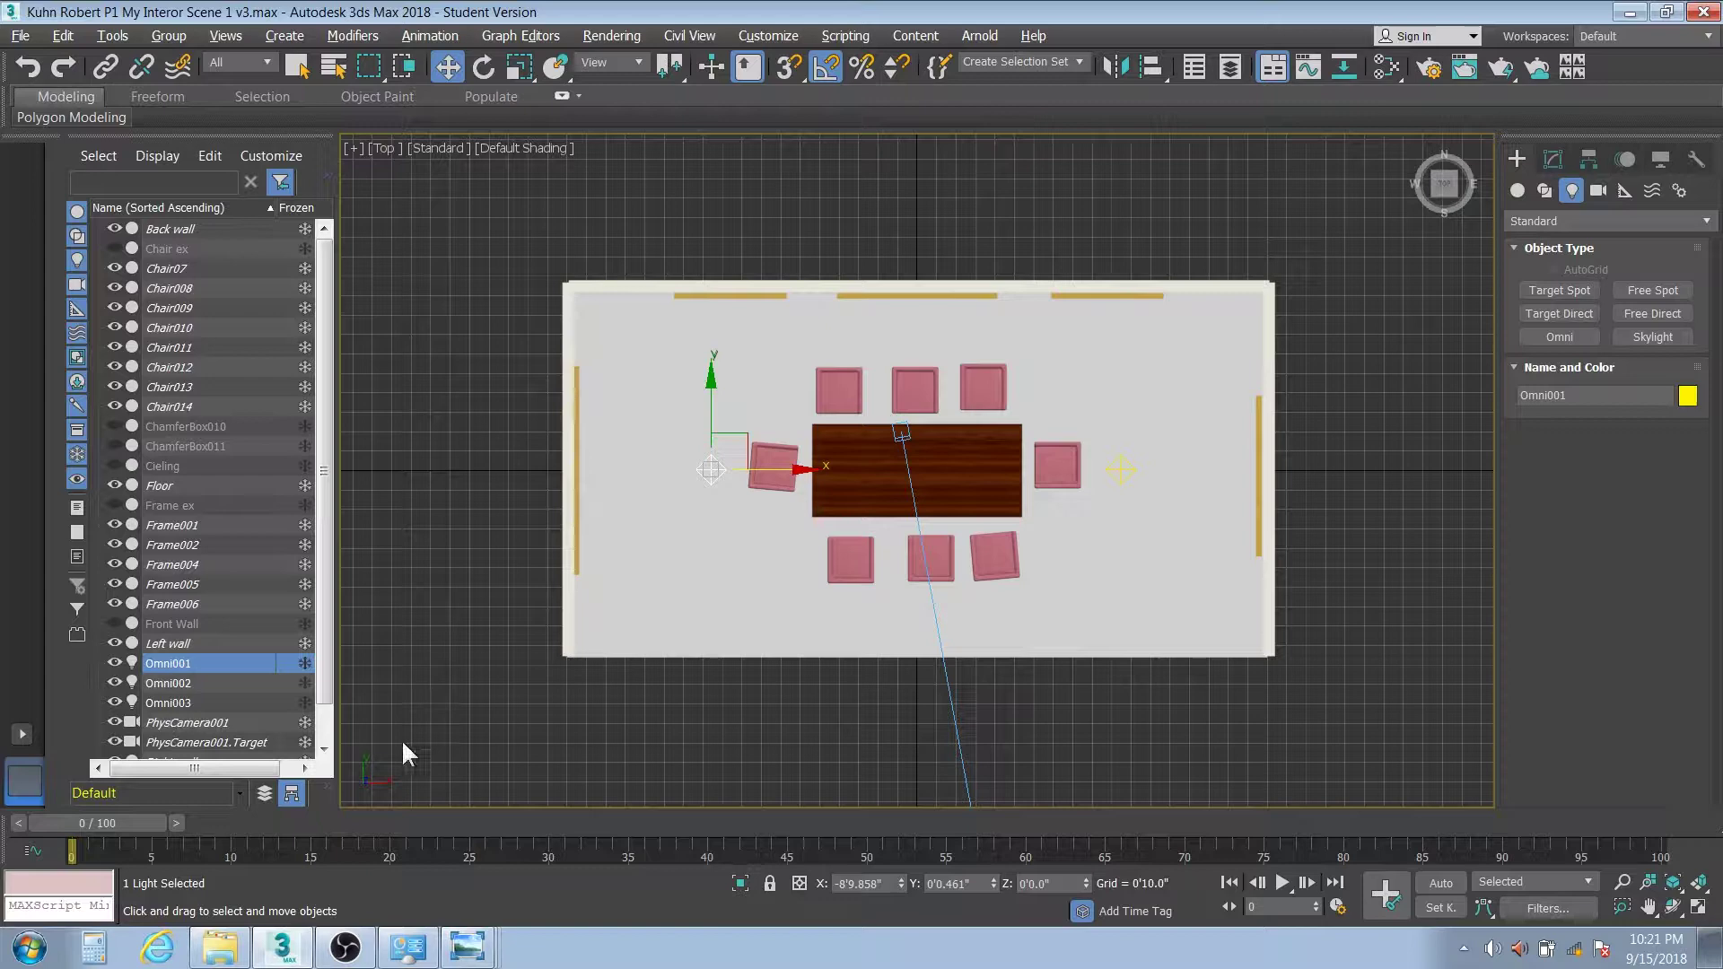
# Select Omni001–Omni003, raise them to about 9 feet in Front view, and show their parameters
pyautogui.keyDown('ctrl'); pyautogui.click(225, 684); pyautogui.keyUp('ctrl')
pyautogui.keyDown('ctrl'); pyautogui.click(230, 698); pyautogui.keyUp('ctrl')
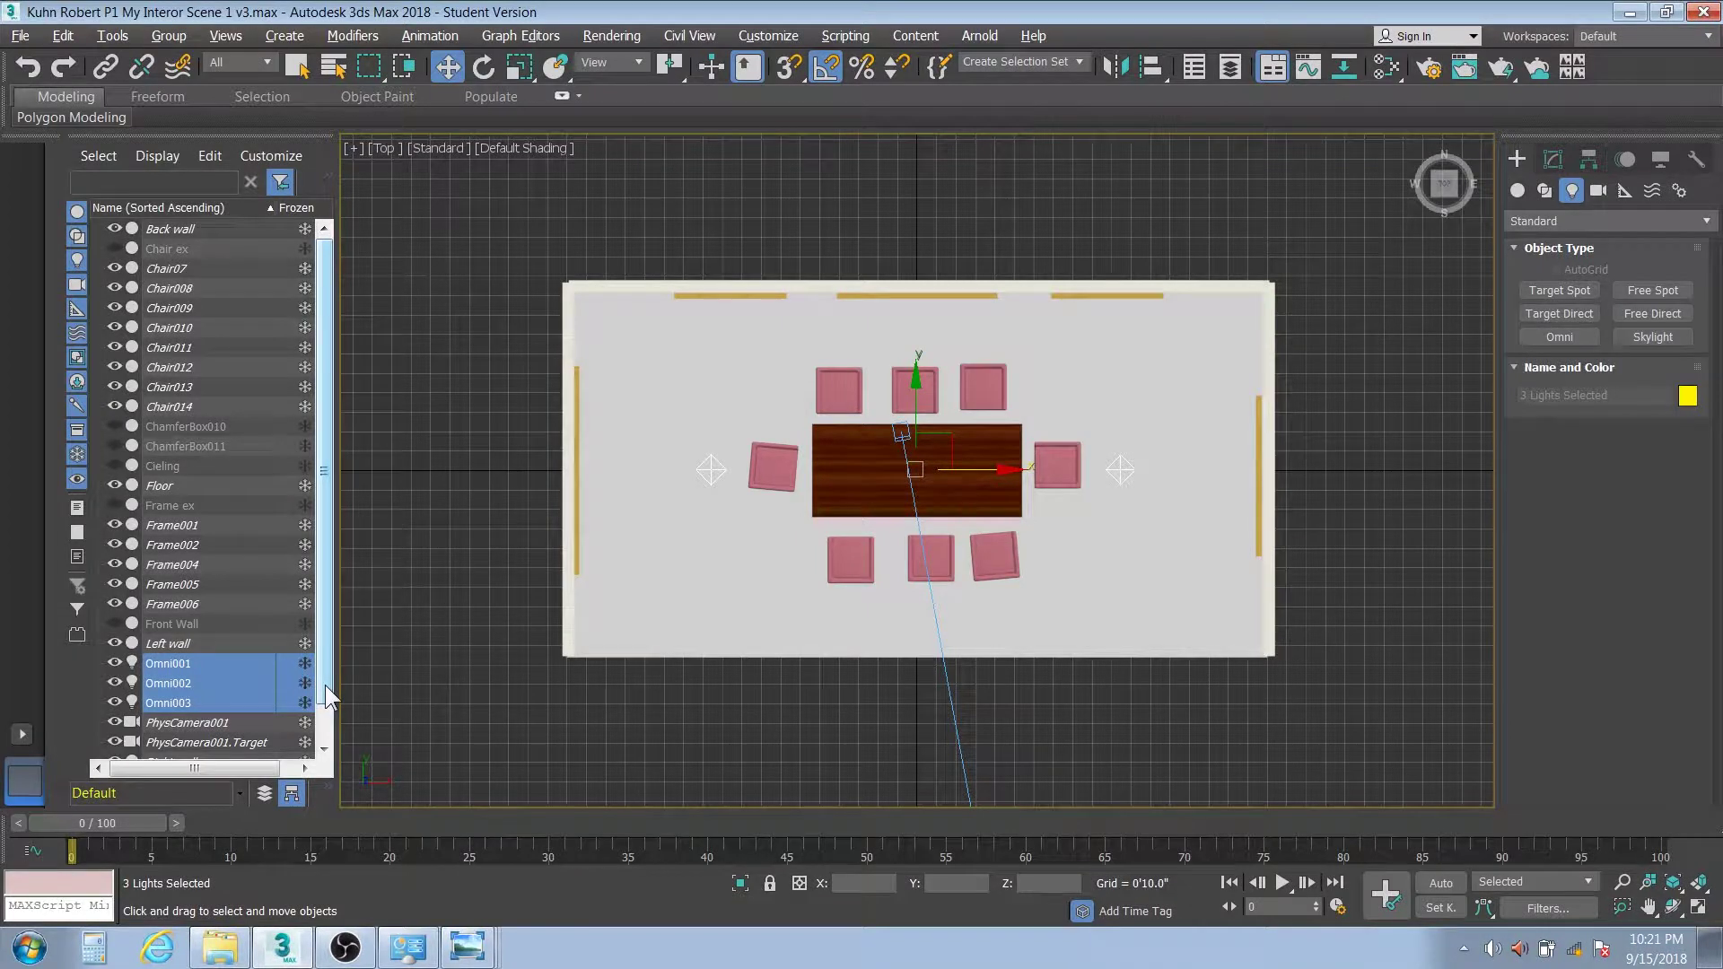
pyautogui.press('f')
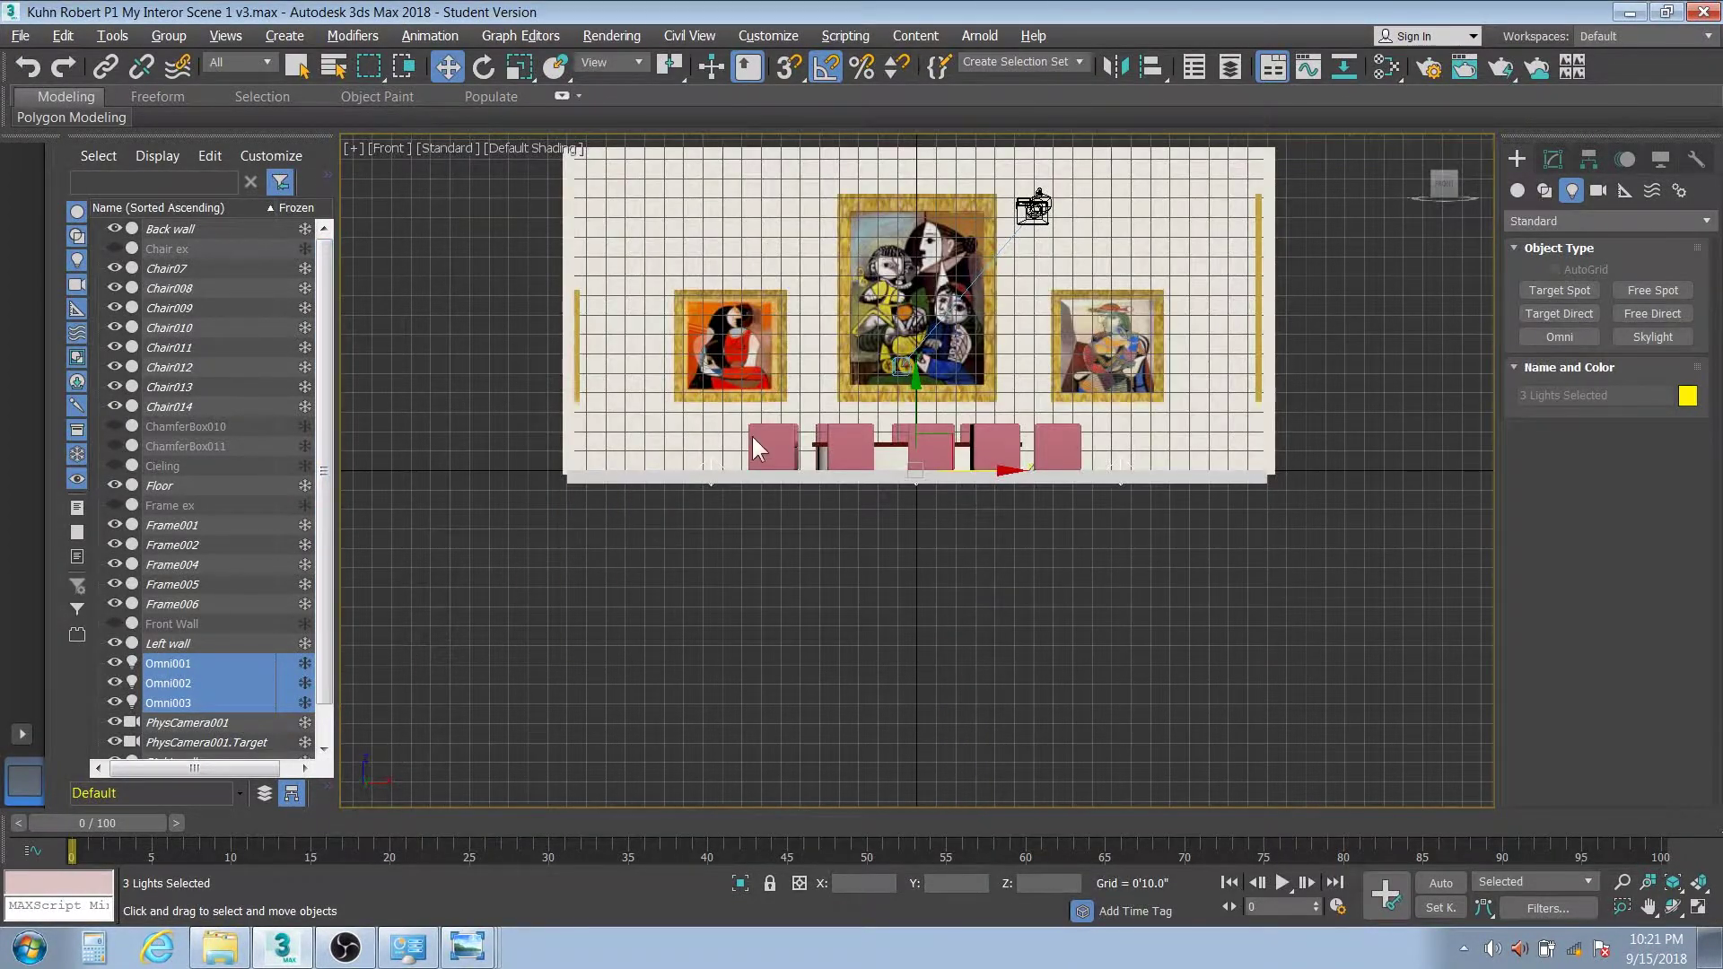
pyautogui.moveTo(751, 434); pyautogui.dragTo(754, 634, button='middle')
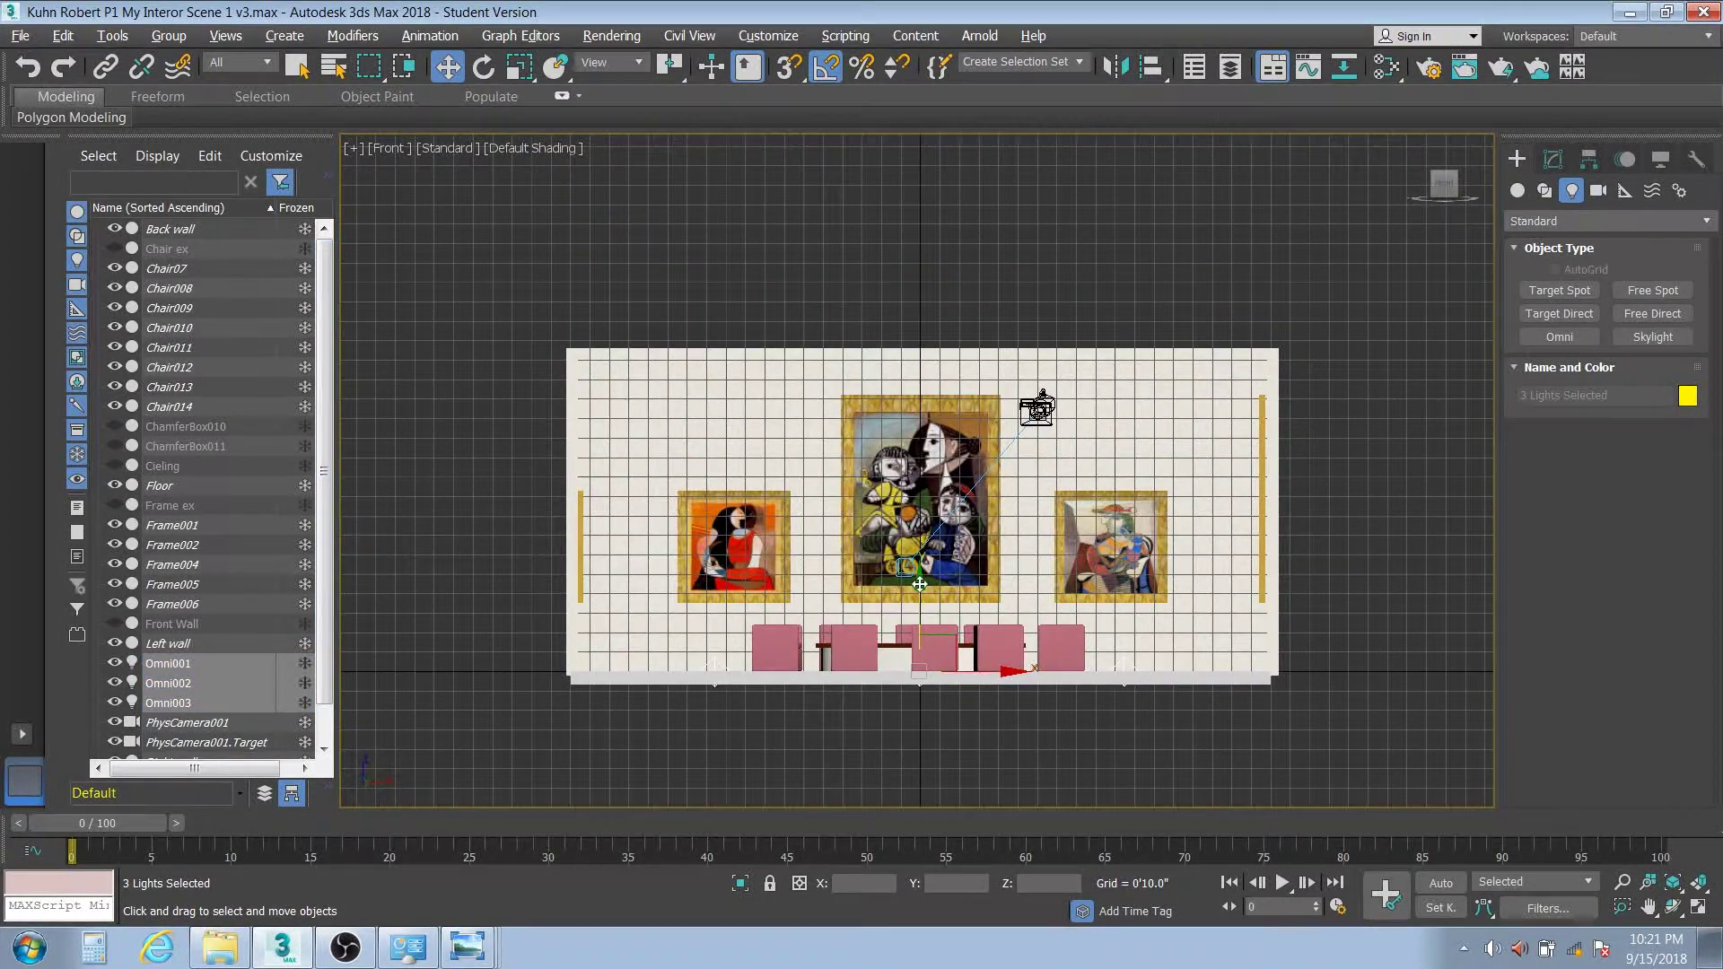
pyautogui.moveTo(908, 580); pyautogui.dragTo(892, 294)
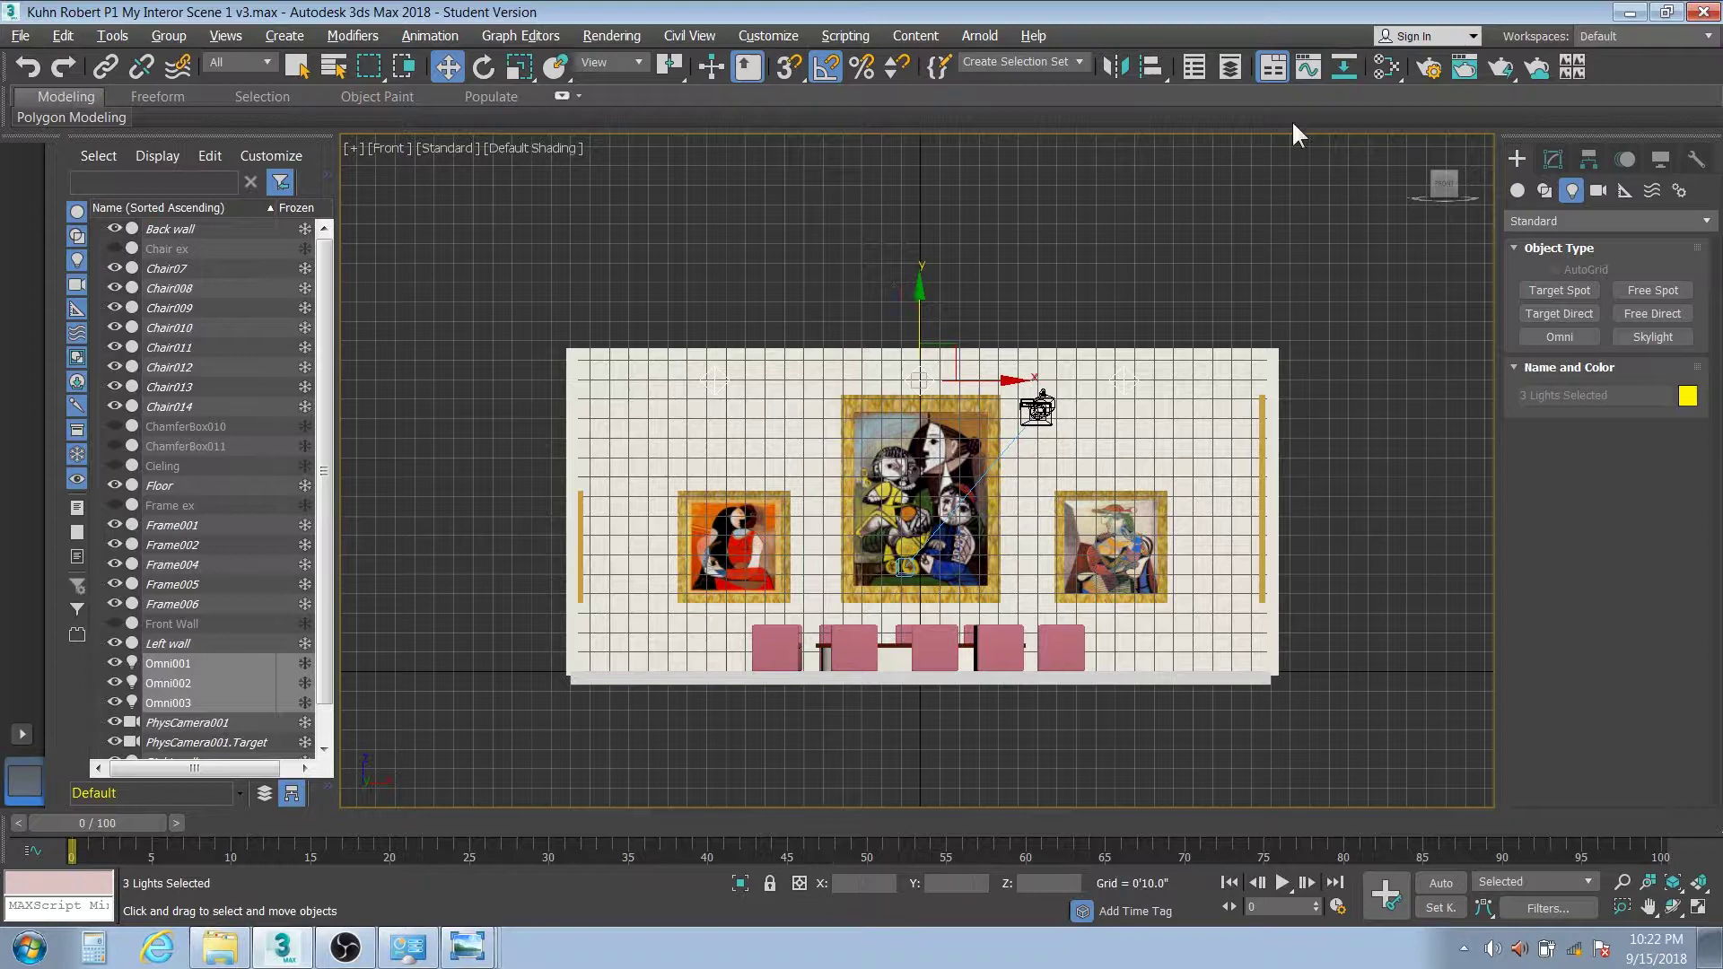
pyautogui.click(1553, 158)
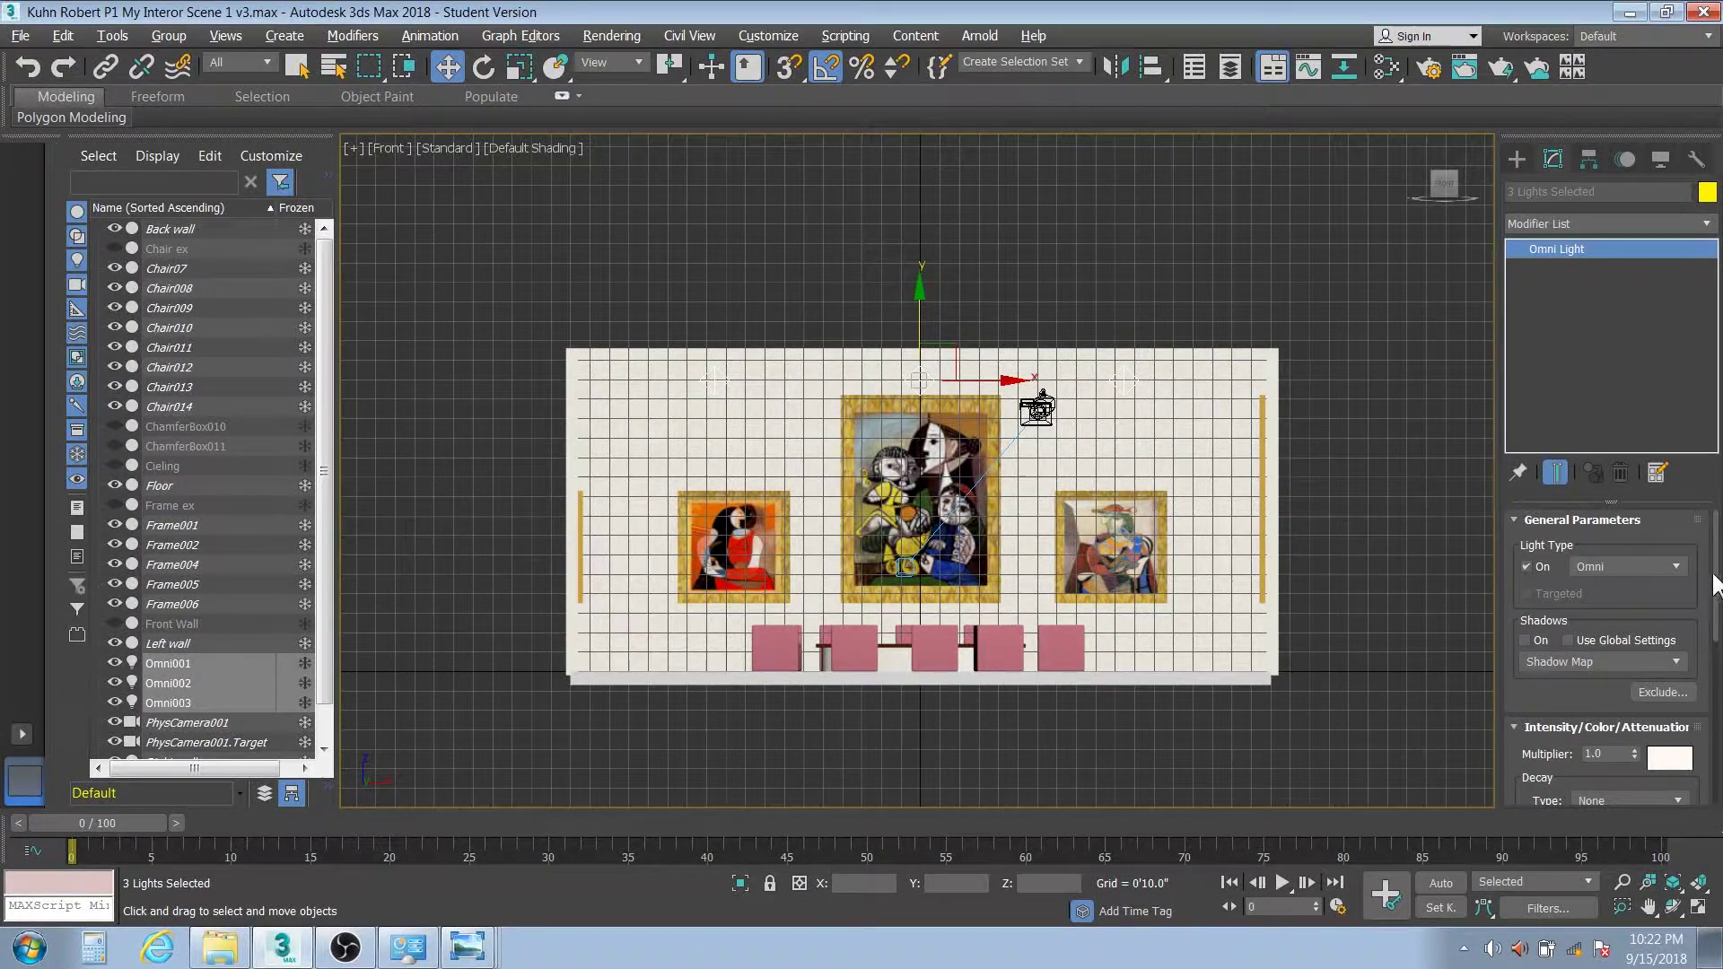
pyautogui.moveTo(1714, 579); pyautogui.dragTo(1716, 598)
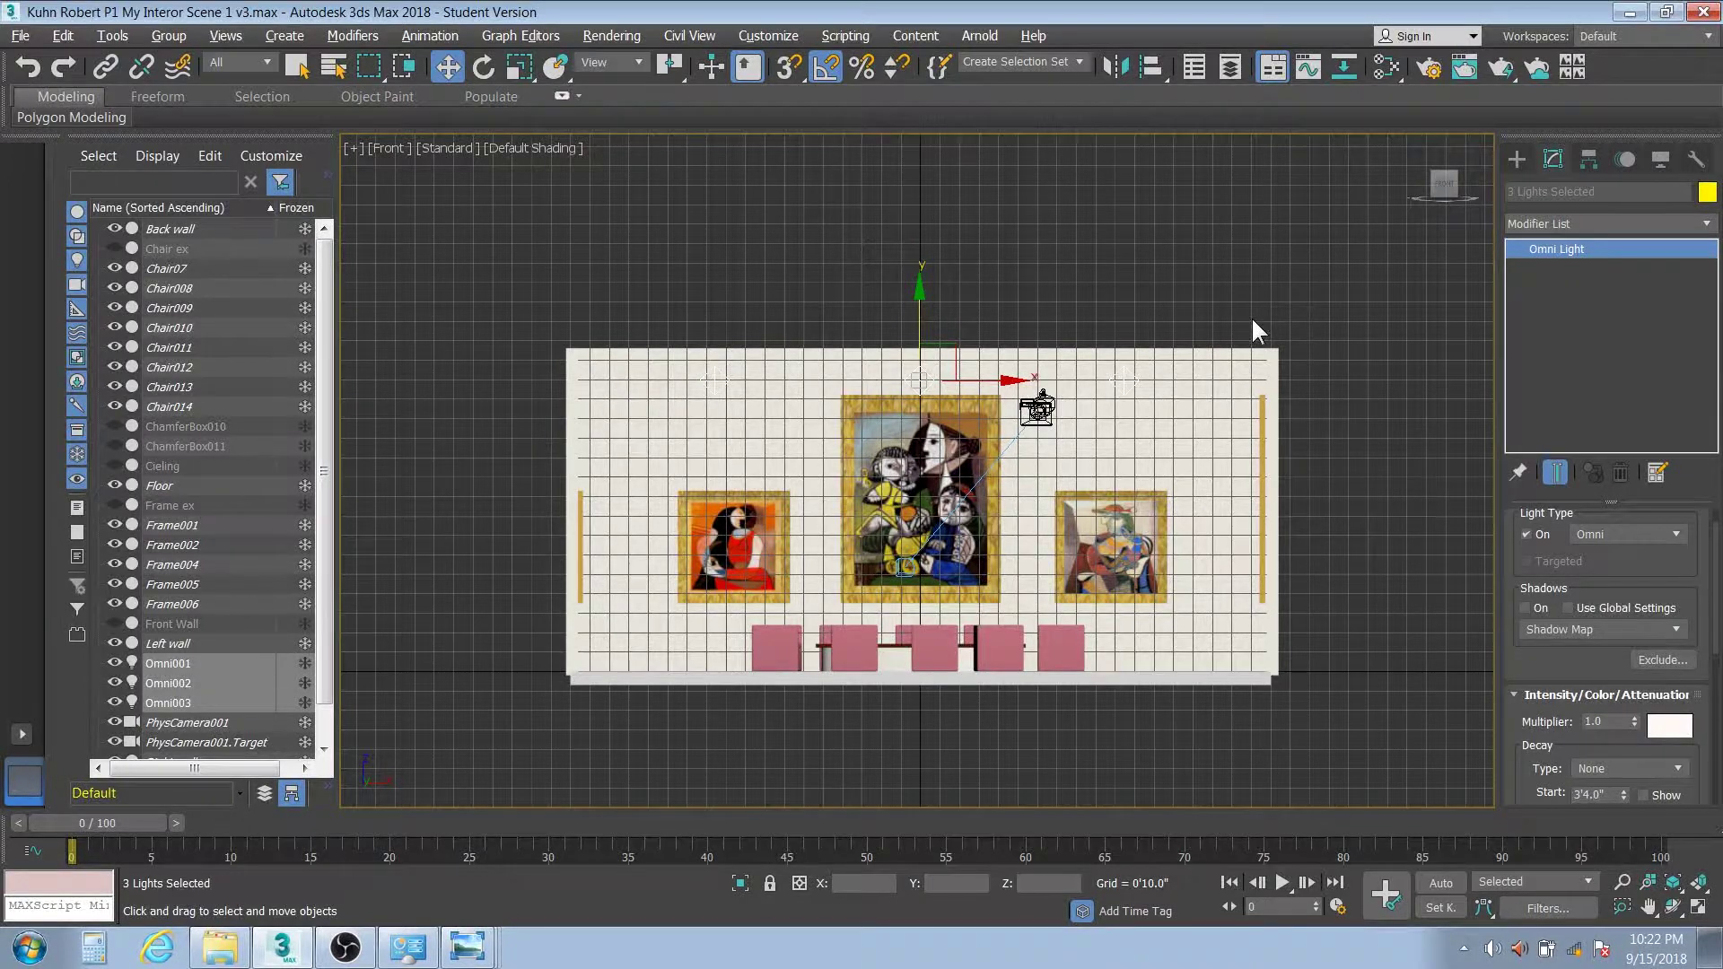
# Render the camera view, then turn on shadows and set Decay Type to Inverse
pyautogui.press('c')
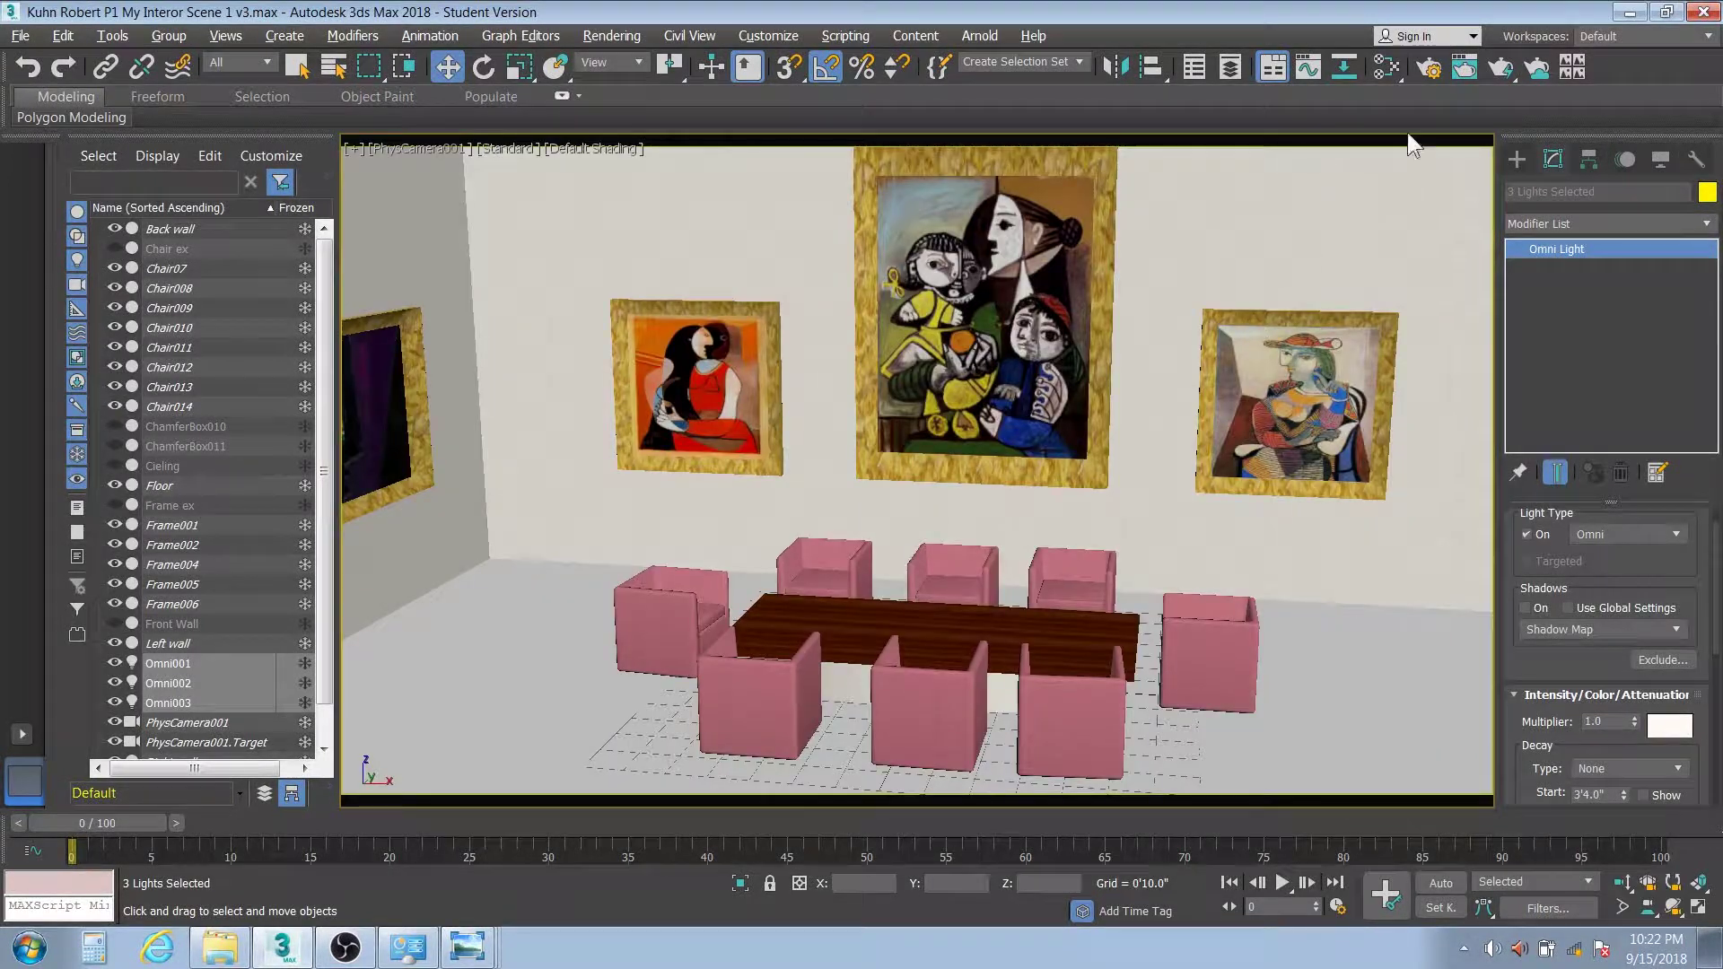
pyautogui.click(1503, 68)
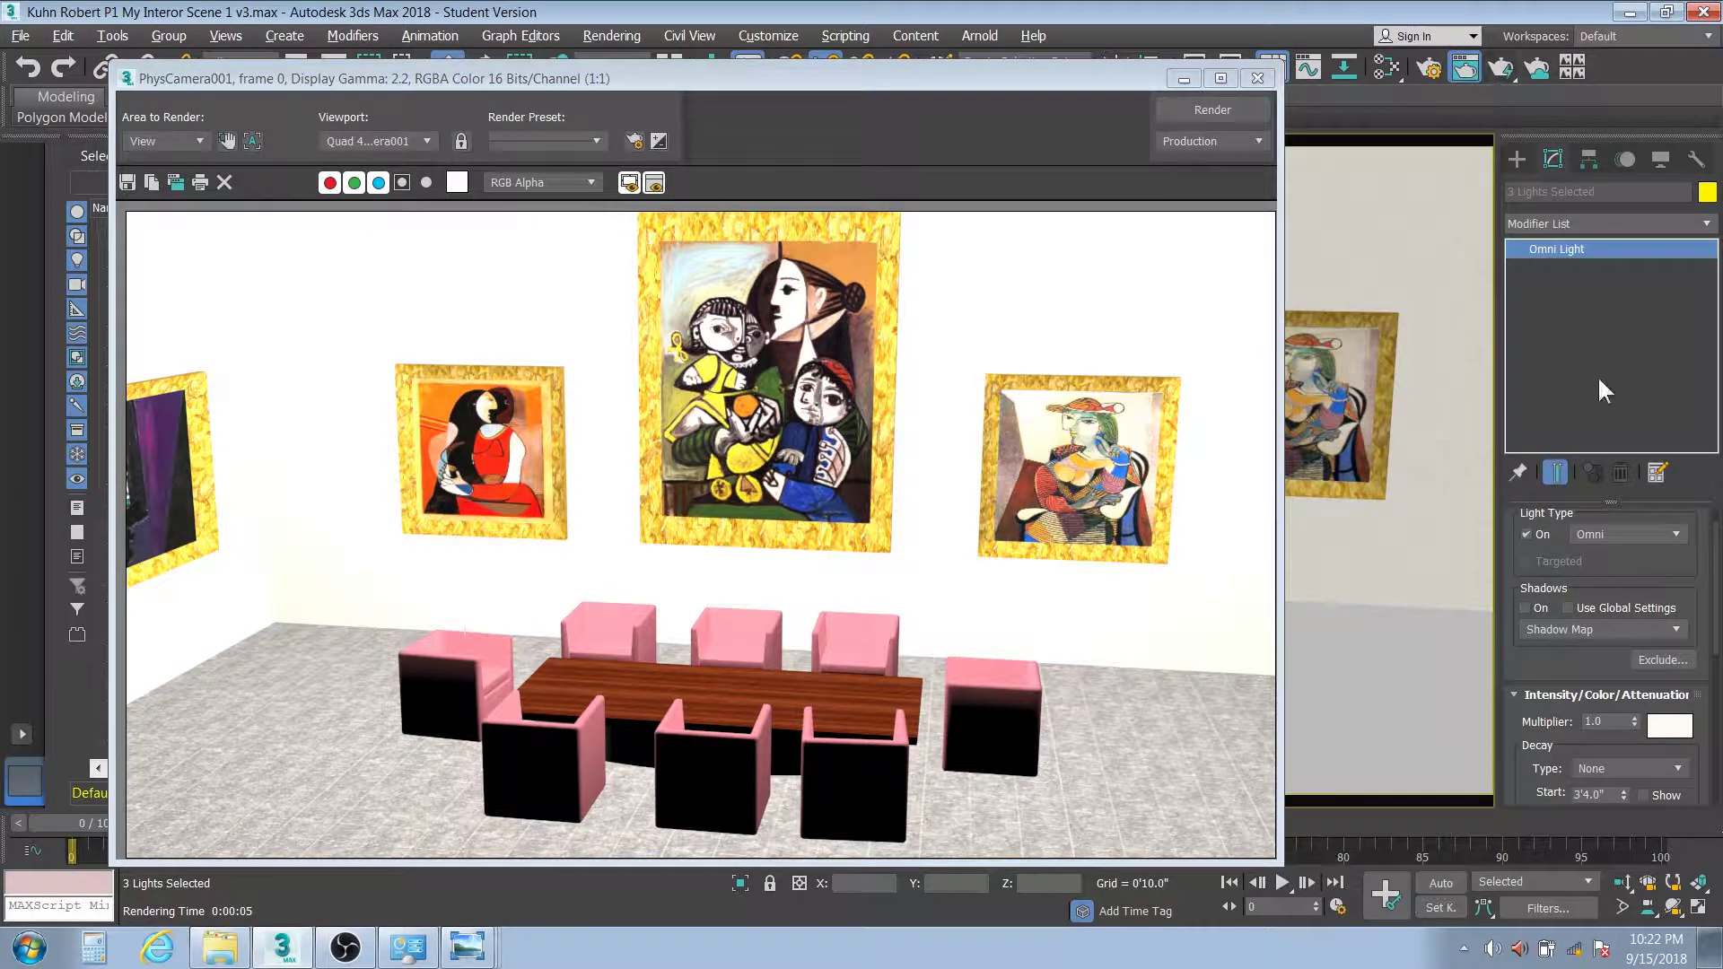
pyautogui.click(1524, 608)
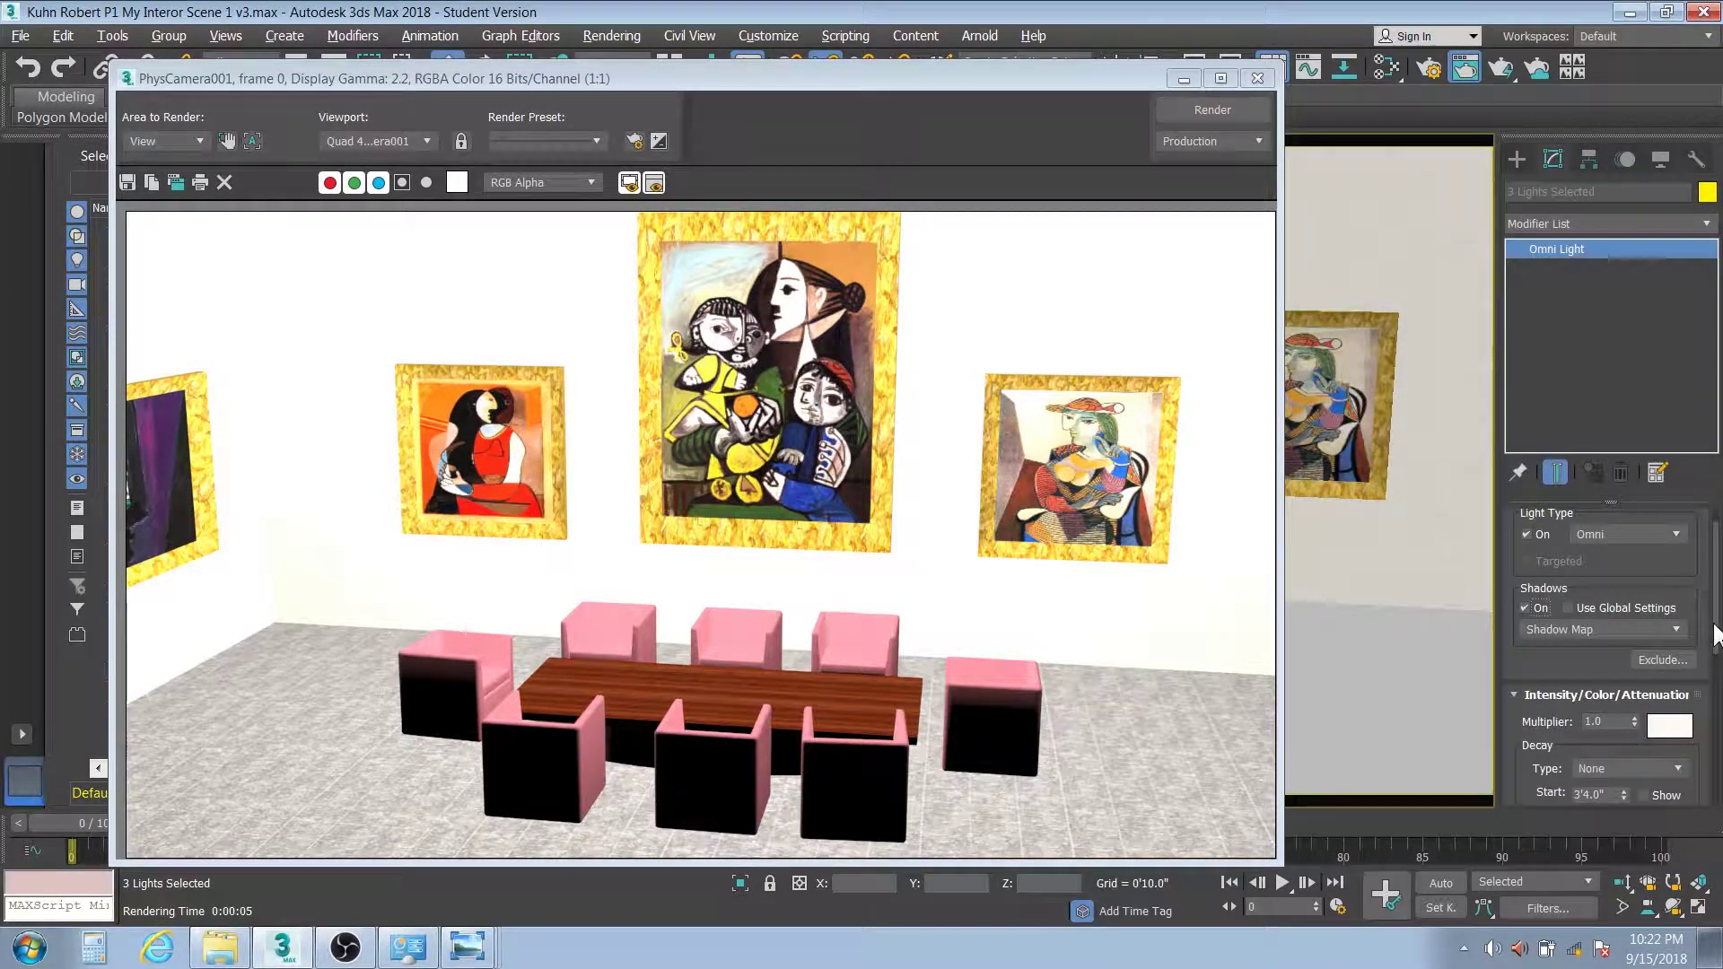
pyautogui.moveTo(1716, 636); pyautogui.dragTo(1715, 681)
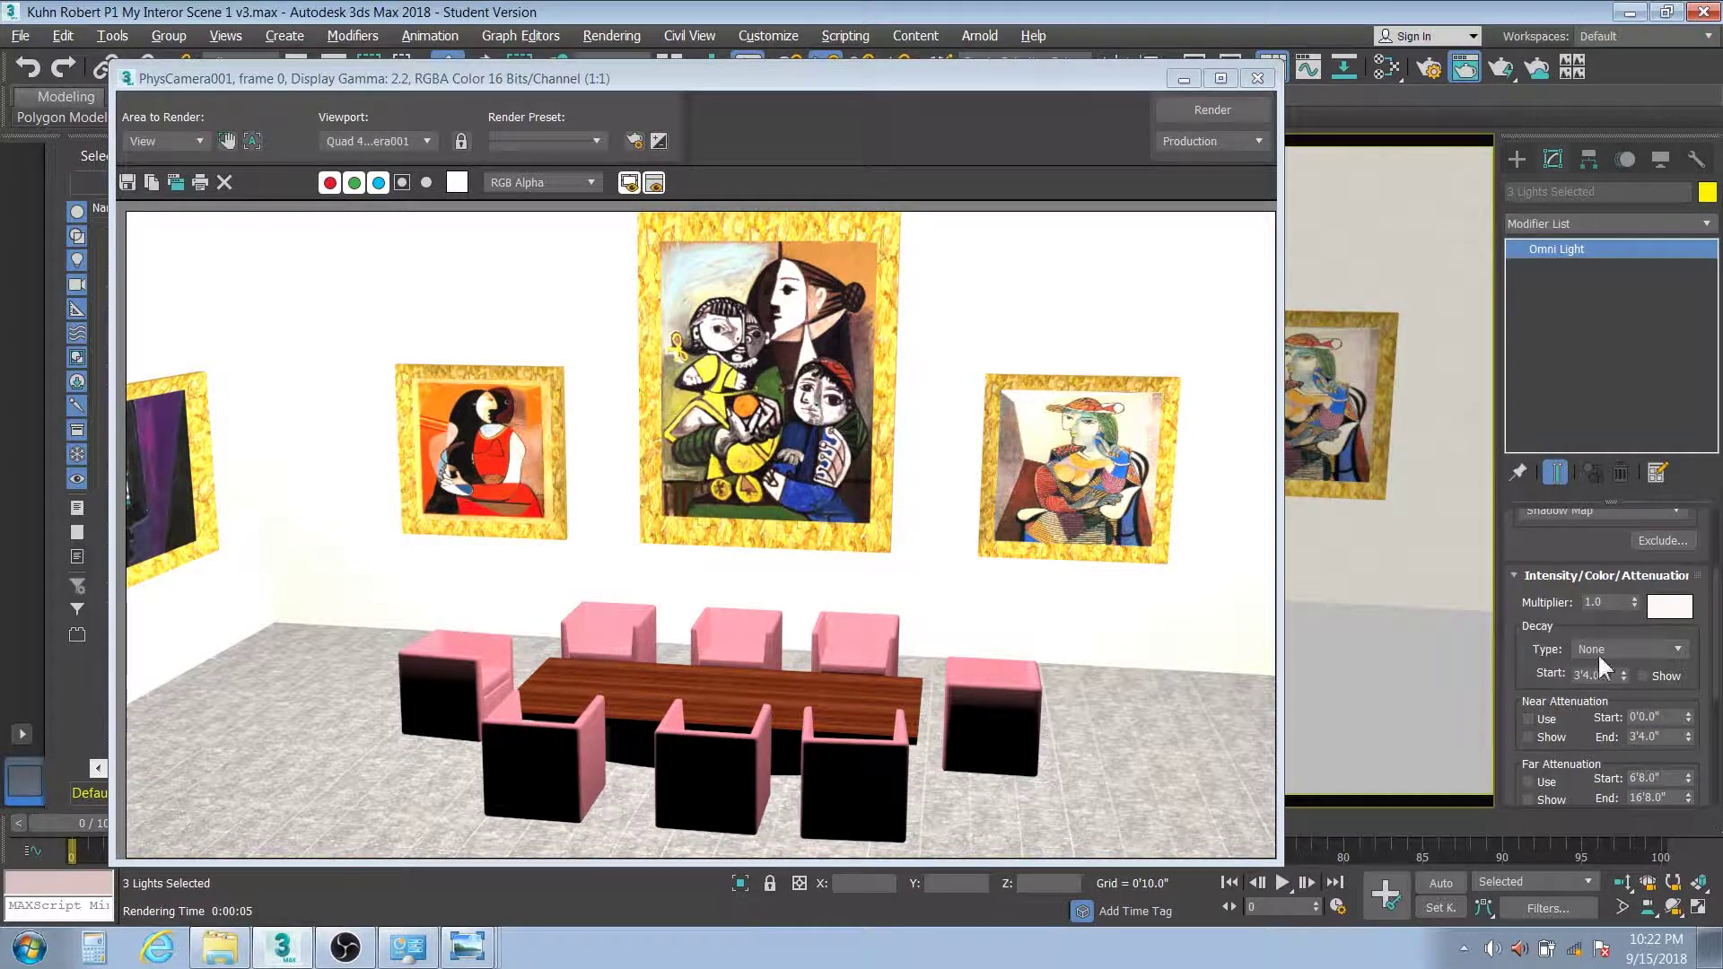
pyautogui.click(1677, 648)
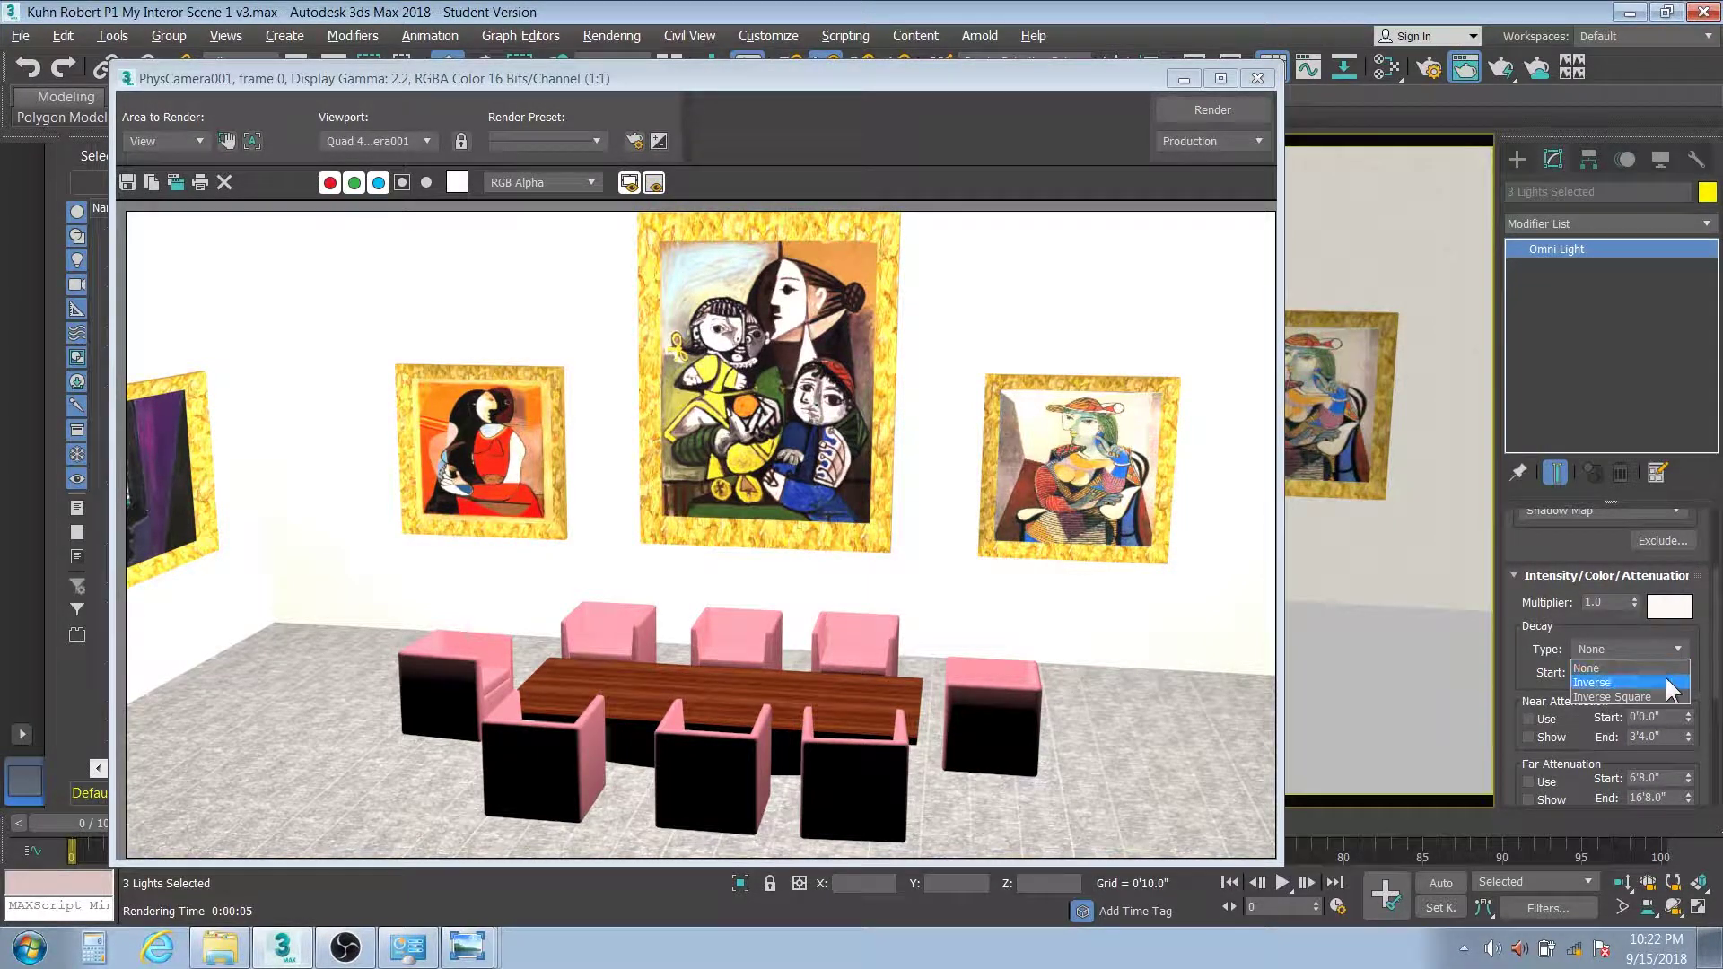
pyautogui.click(1665, 678)
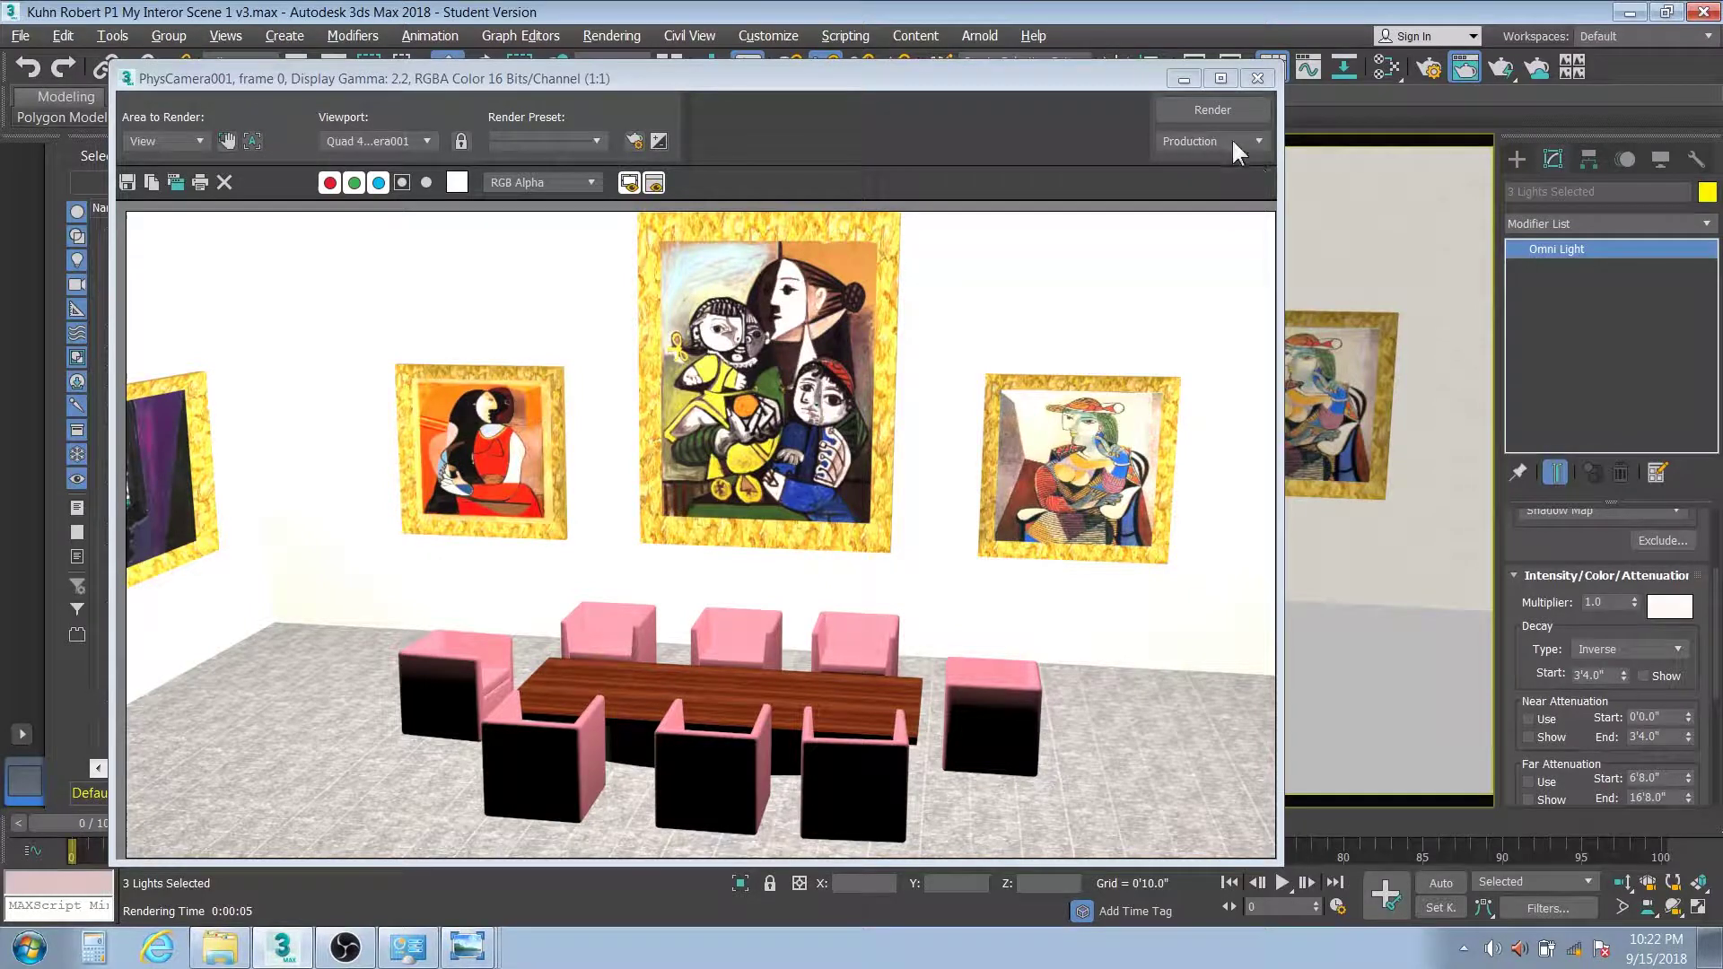
# Re-render the gallery, then set the omni light colour to RGB 255, 244, 231
pyautogui.click(1212, 110)
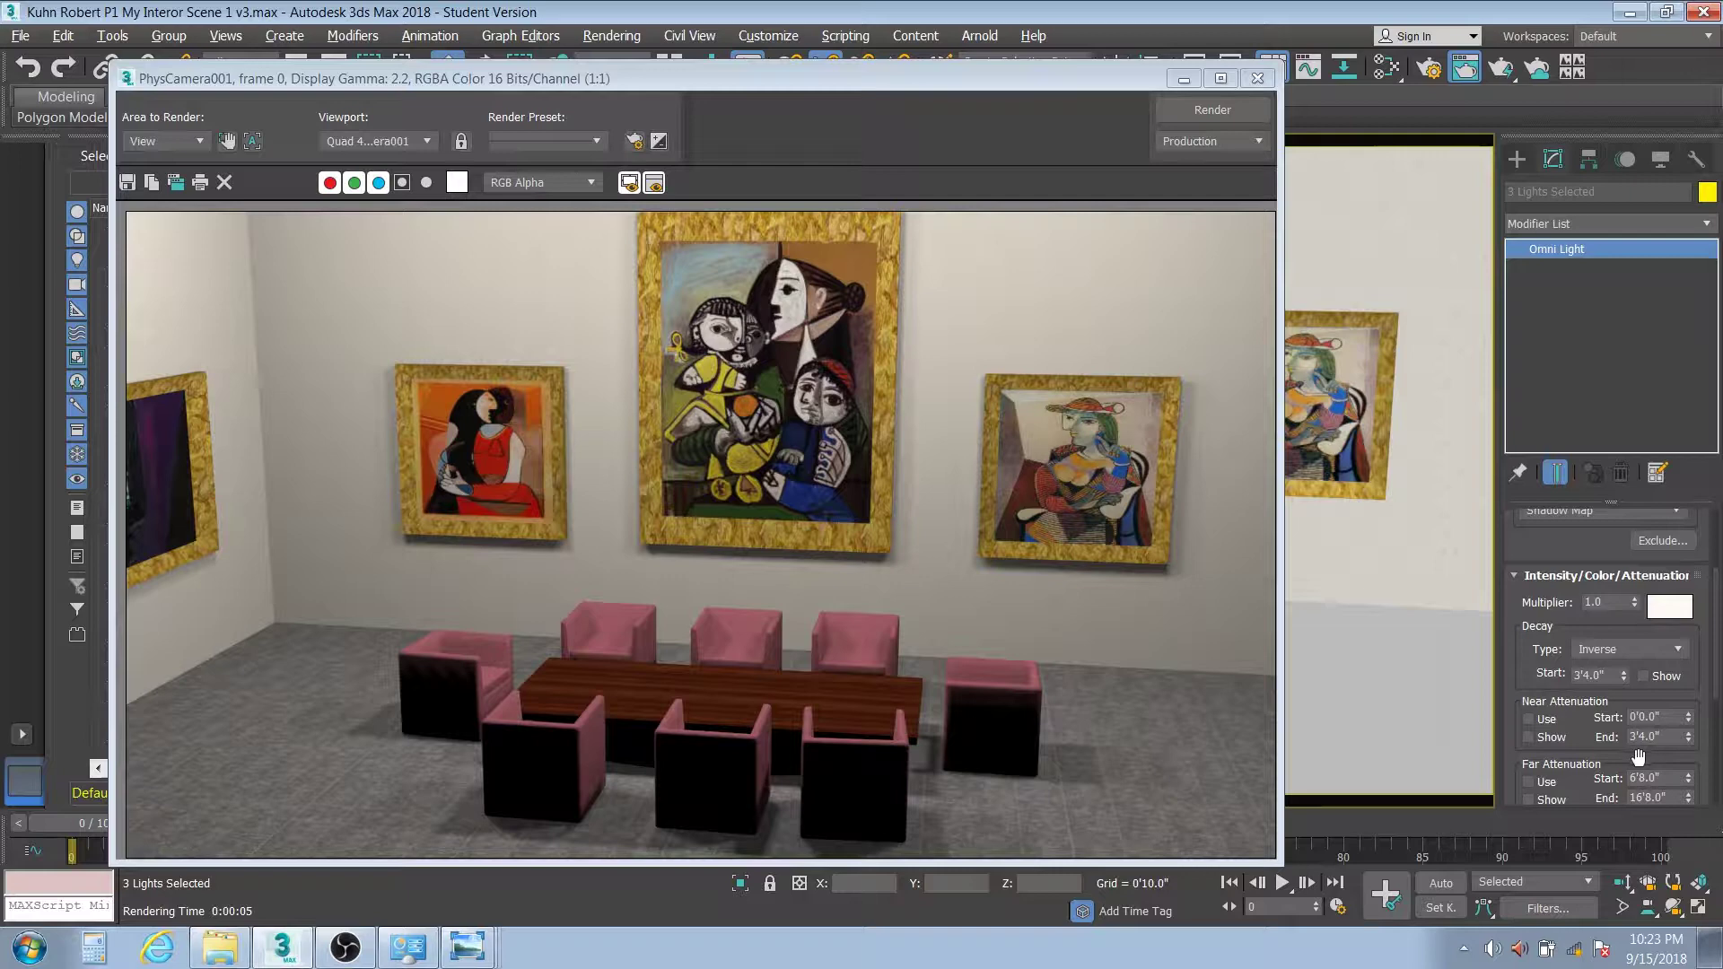
pyautogui.click(1667, 608)
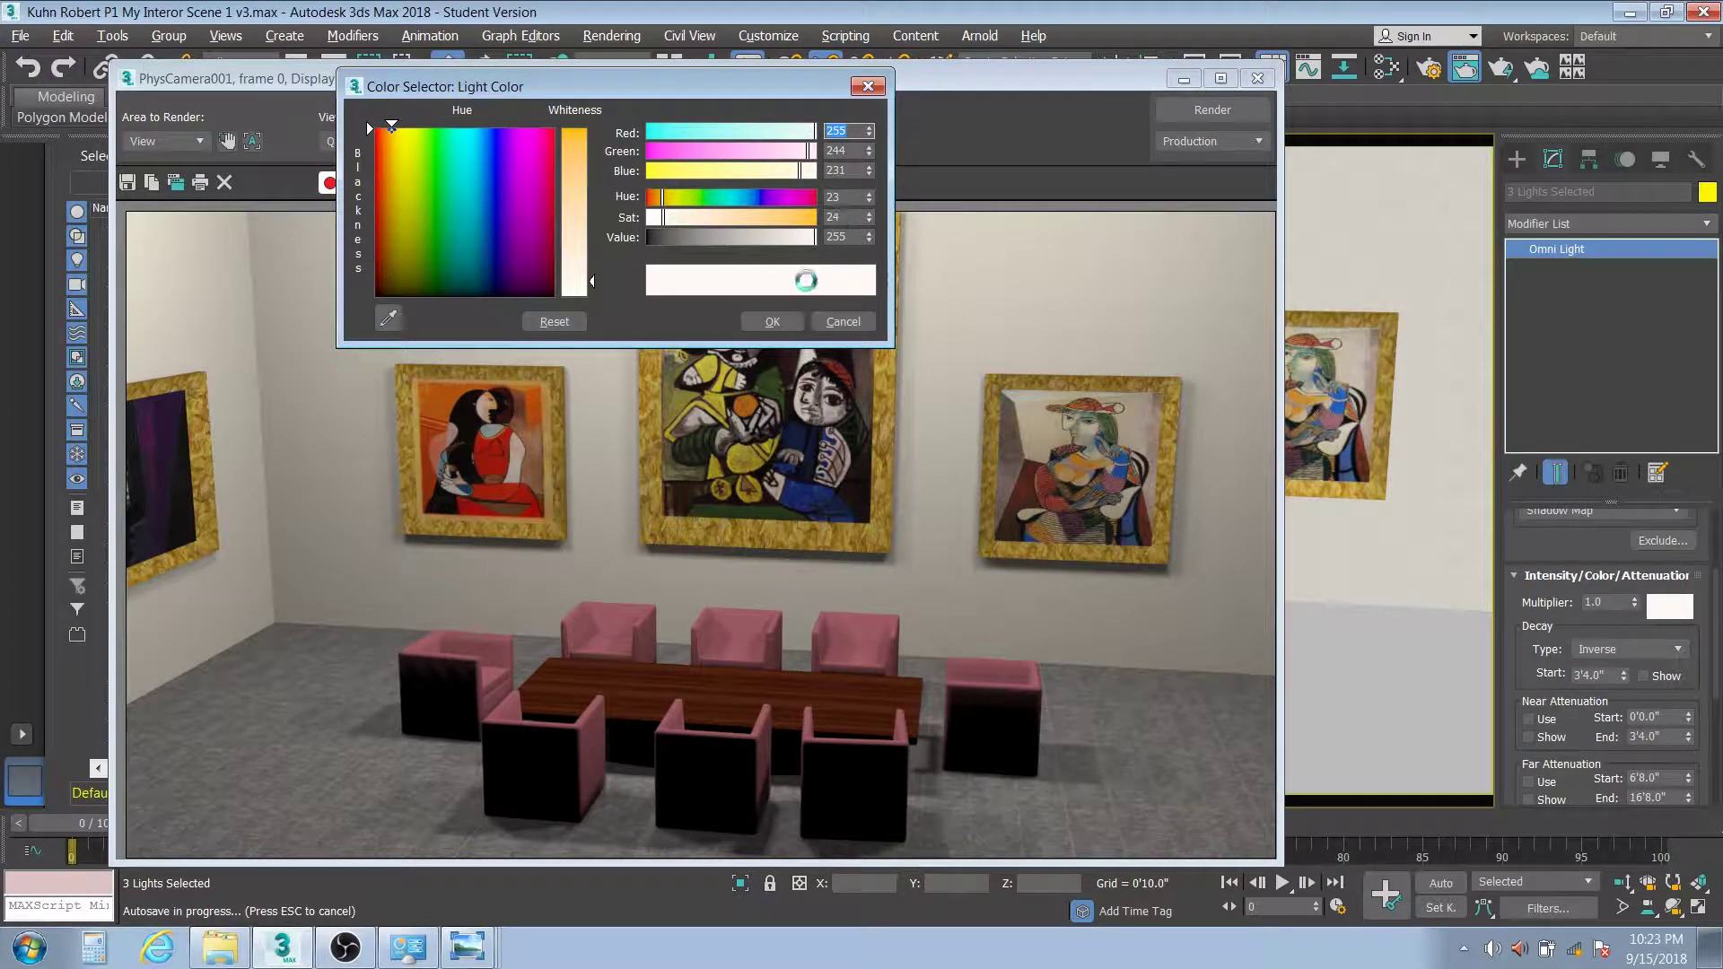
pyautogui.click(772, 321)
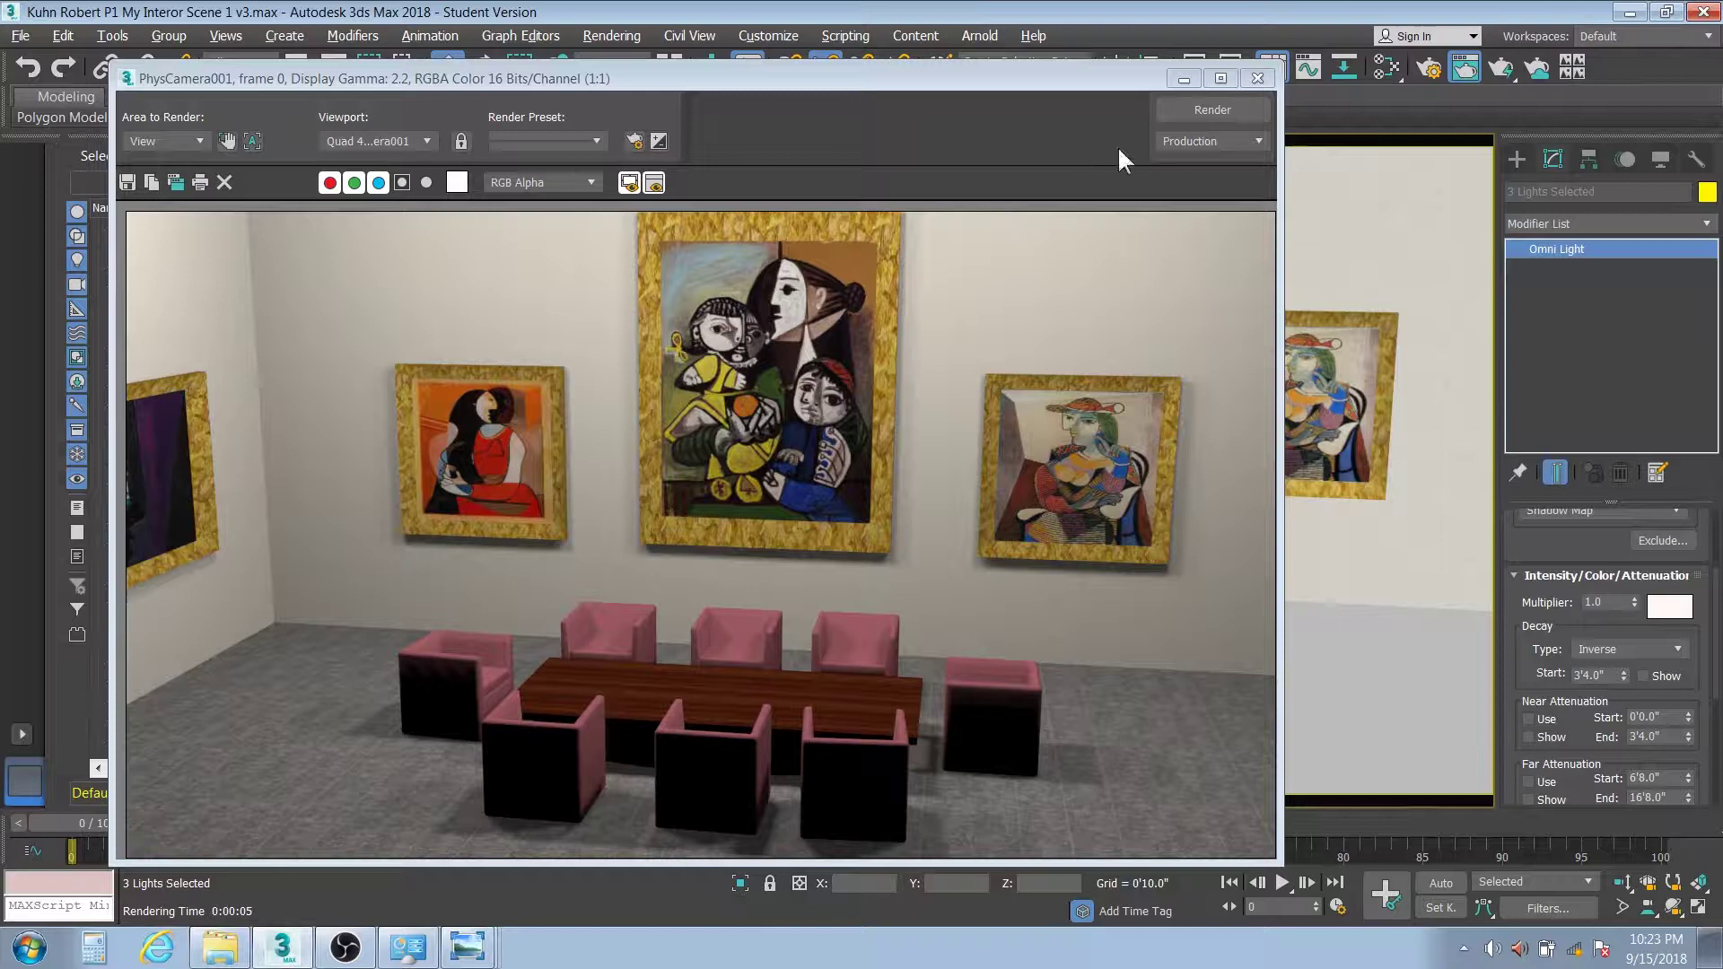
# Close the gallery render and render the church interior scene from its camera
pyautogui.click(1257, 79)
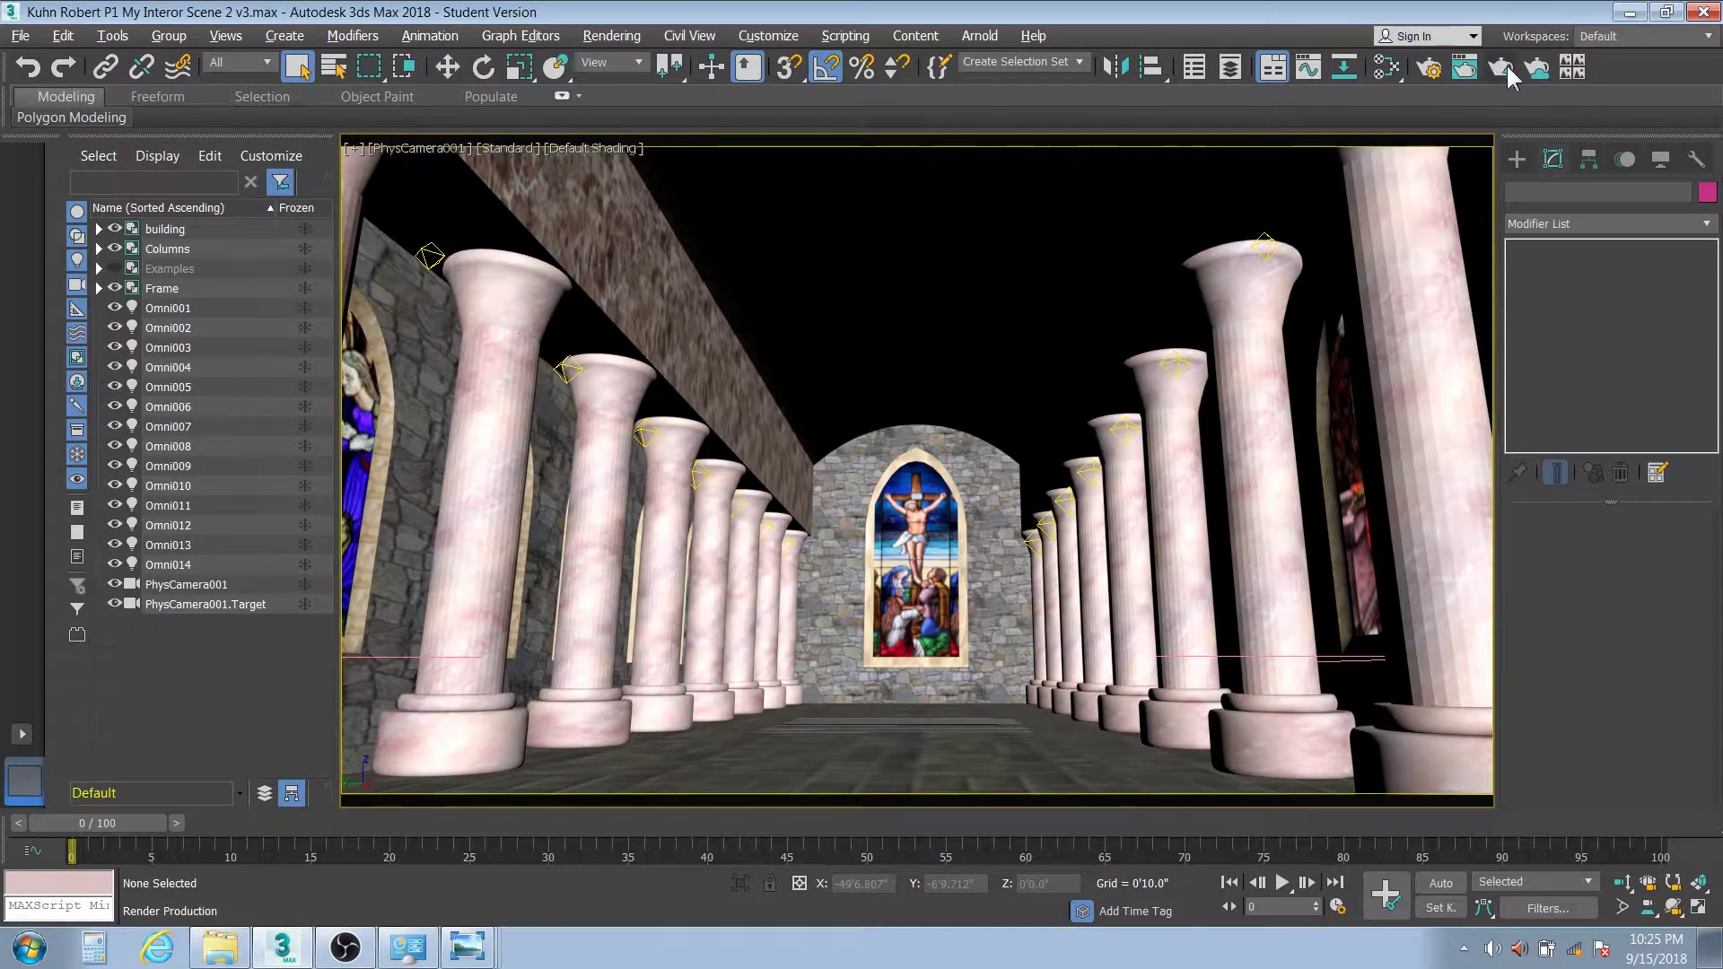
pyautogui.click(1506, 70)
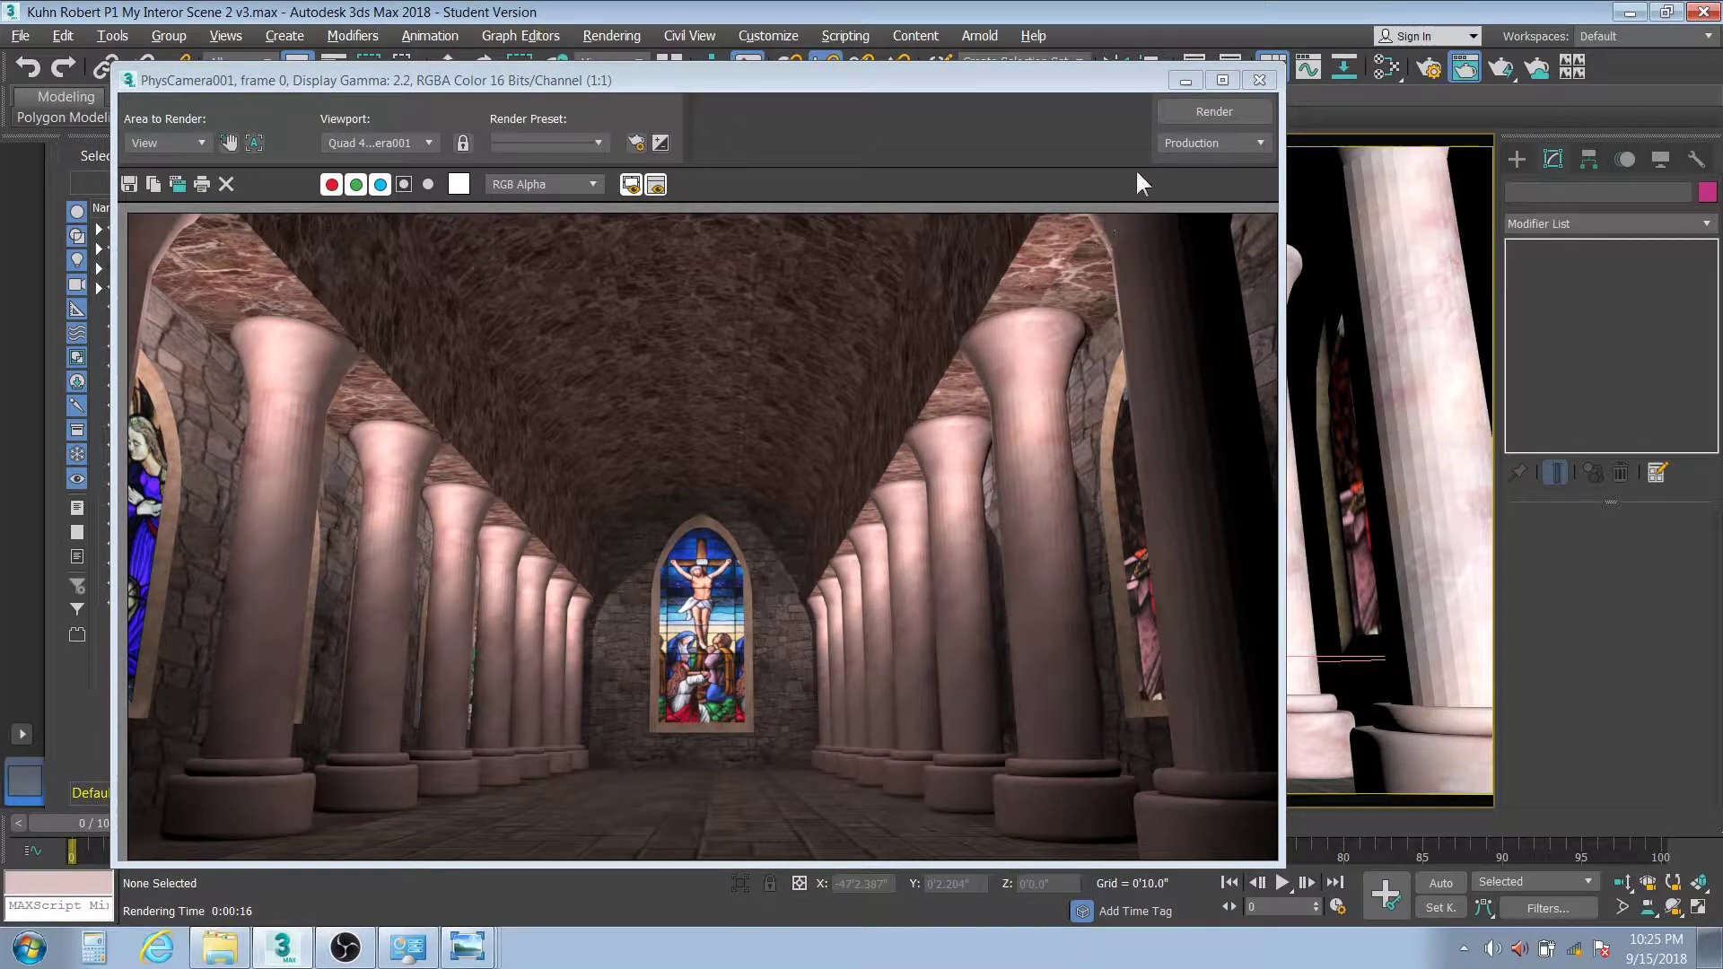
# Close the church render and hide the roof in the Top view
pyautogui.click(1254, 81)
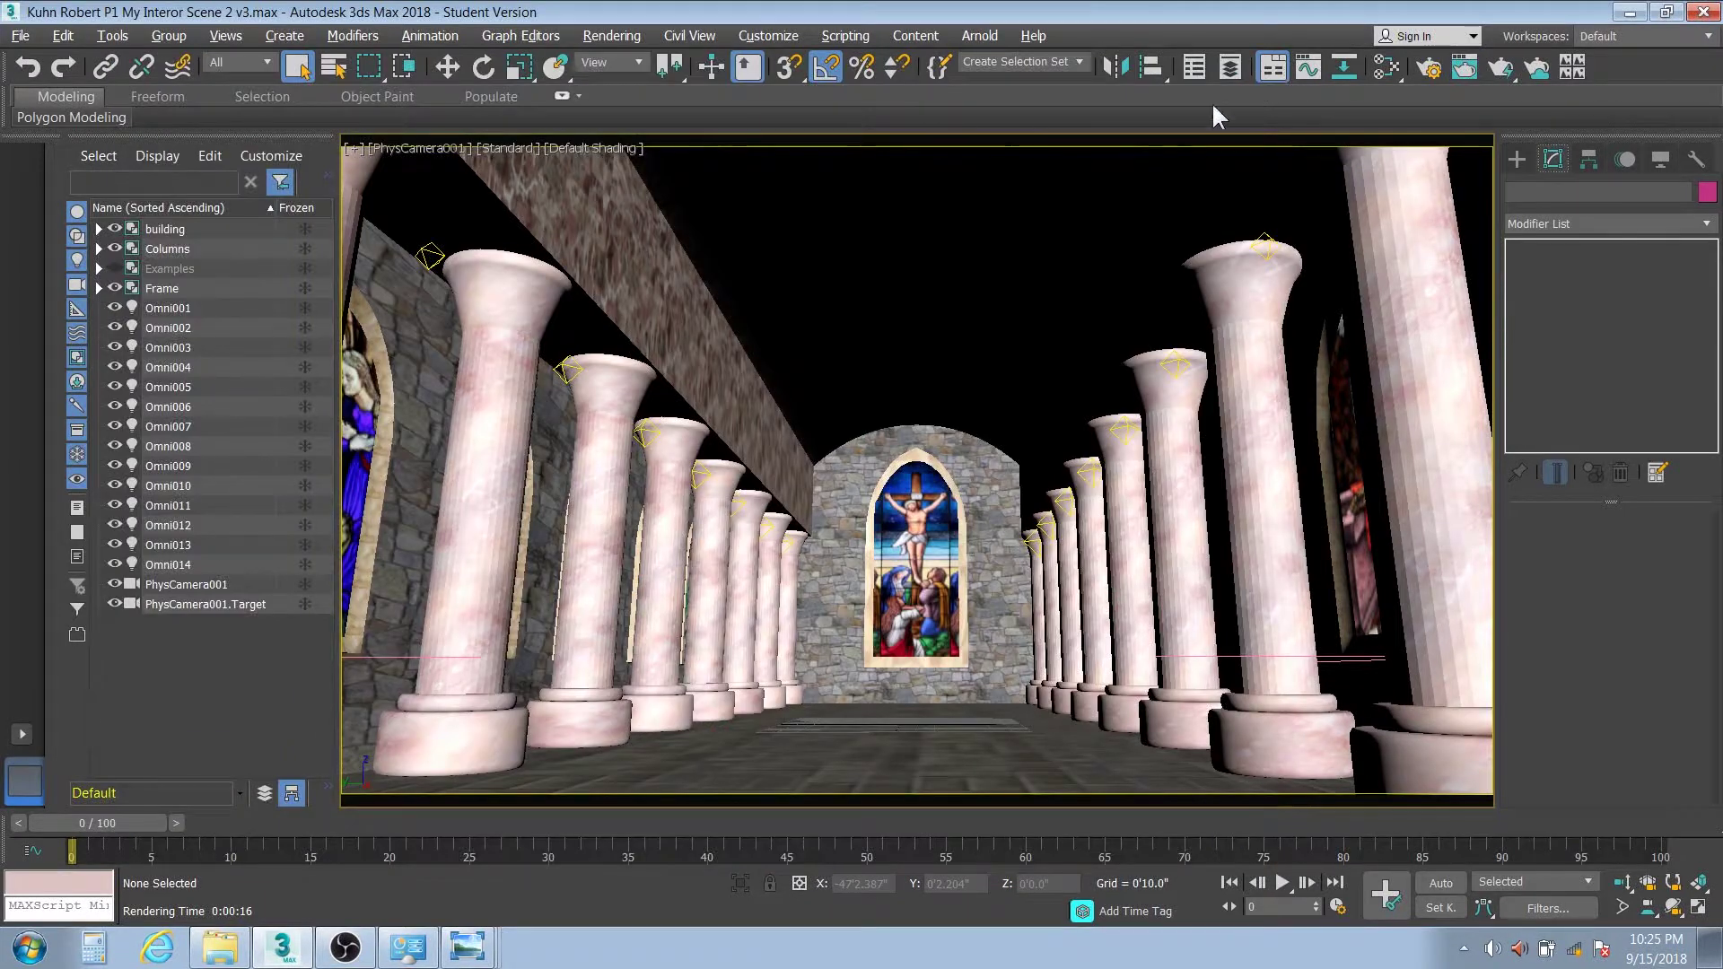
pyautogui.press('t')
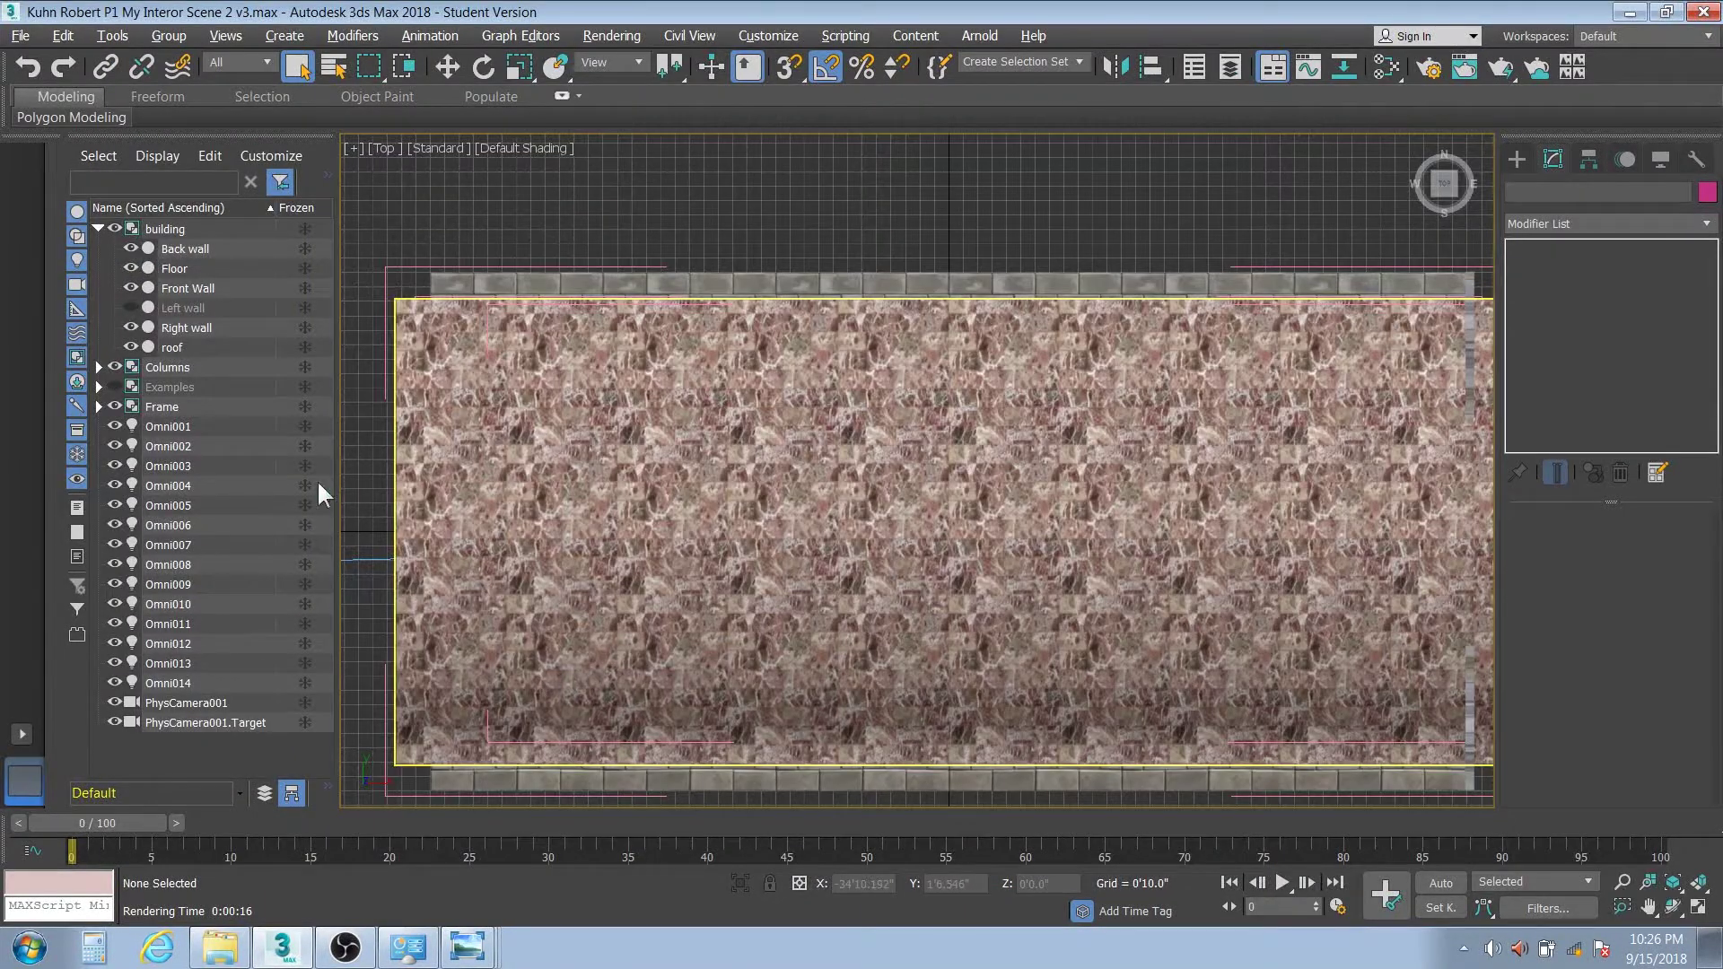
pyautogui.click(130, 348)
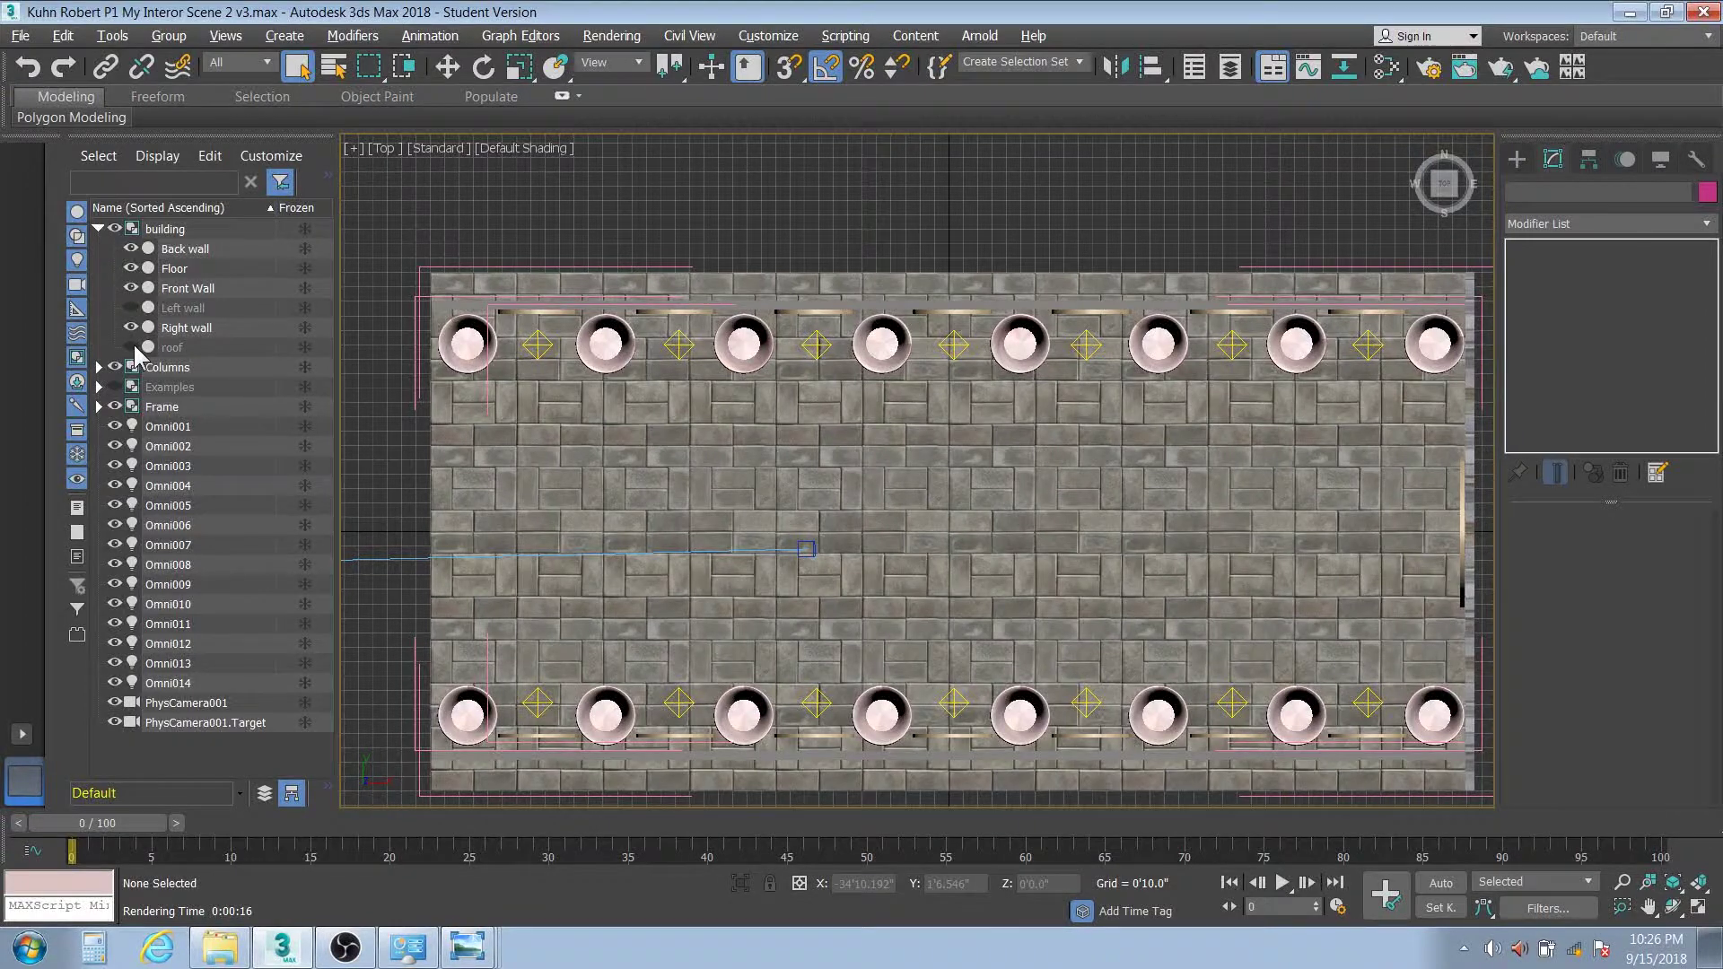
# Freeze the Right wall, Left wall, Front Wall and Floor, then select Omni001
pyautogui.click(304, 323)
pyautogui.click(304, 308)
pyautogui.click(304, 287)
pyautogui.click(305, 269)
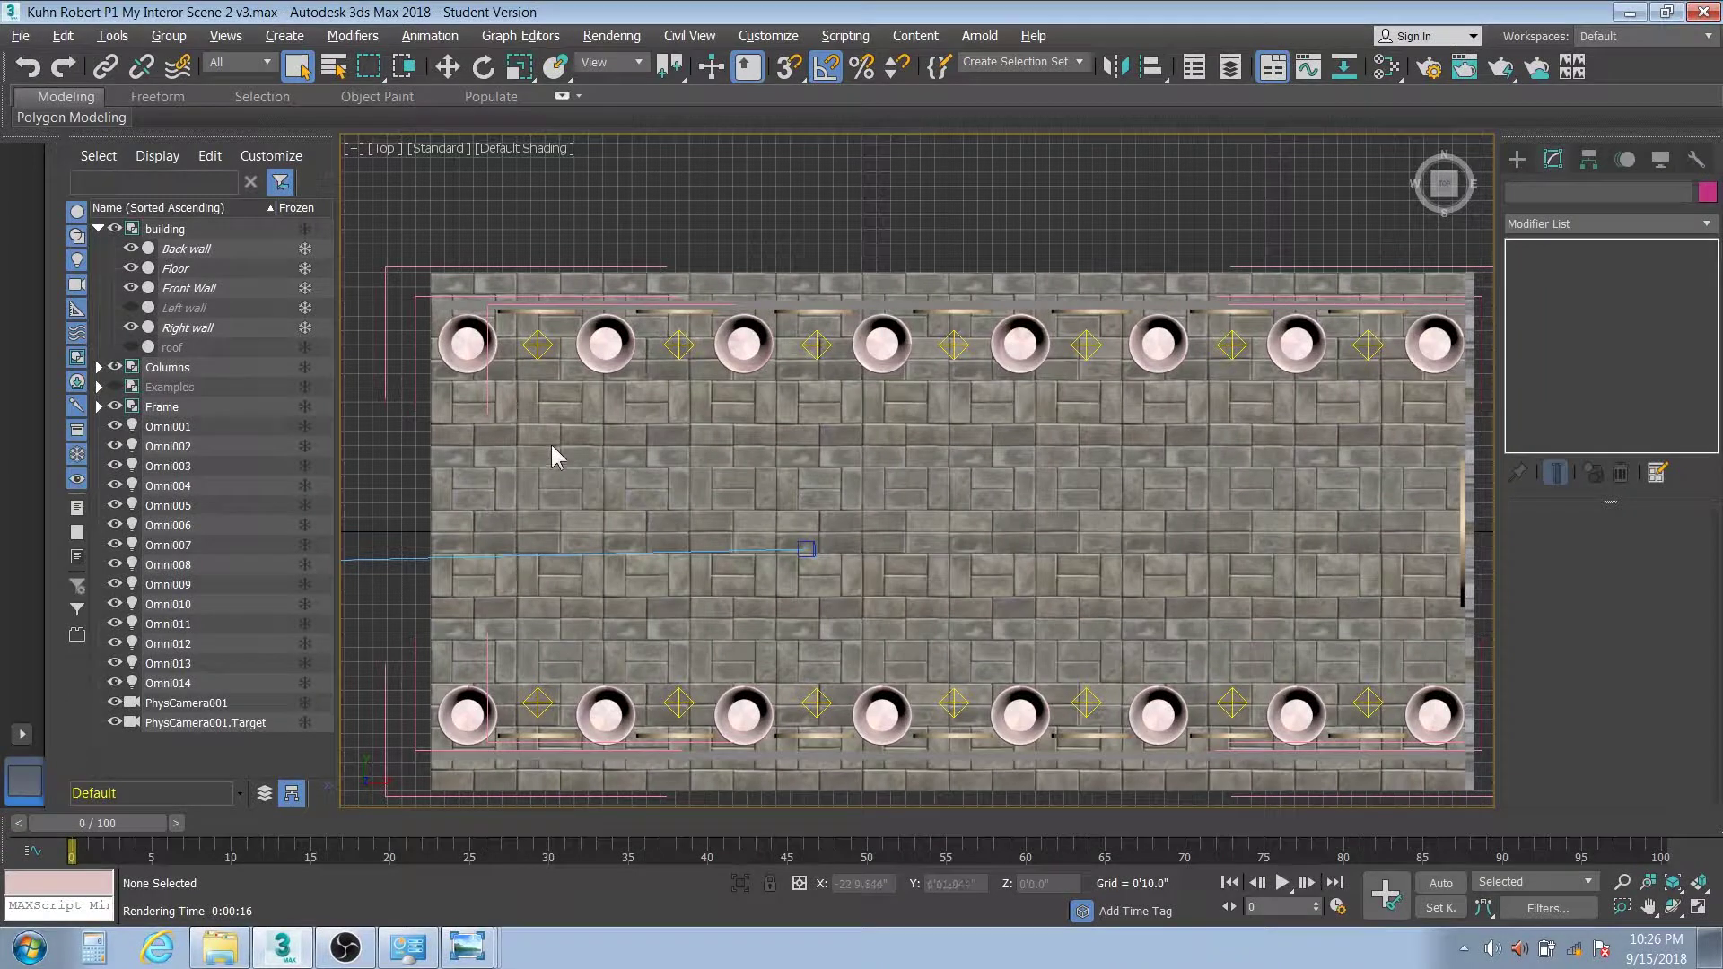
pyautogui.click(538, 345)
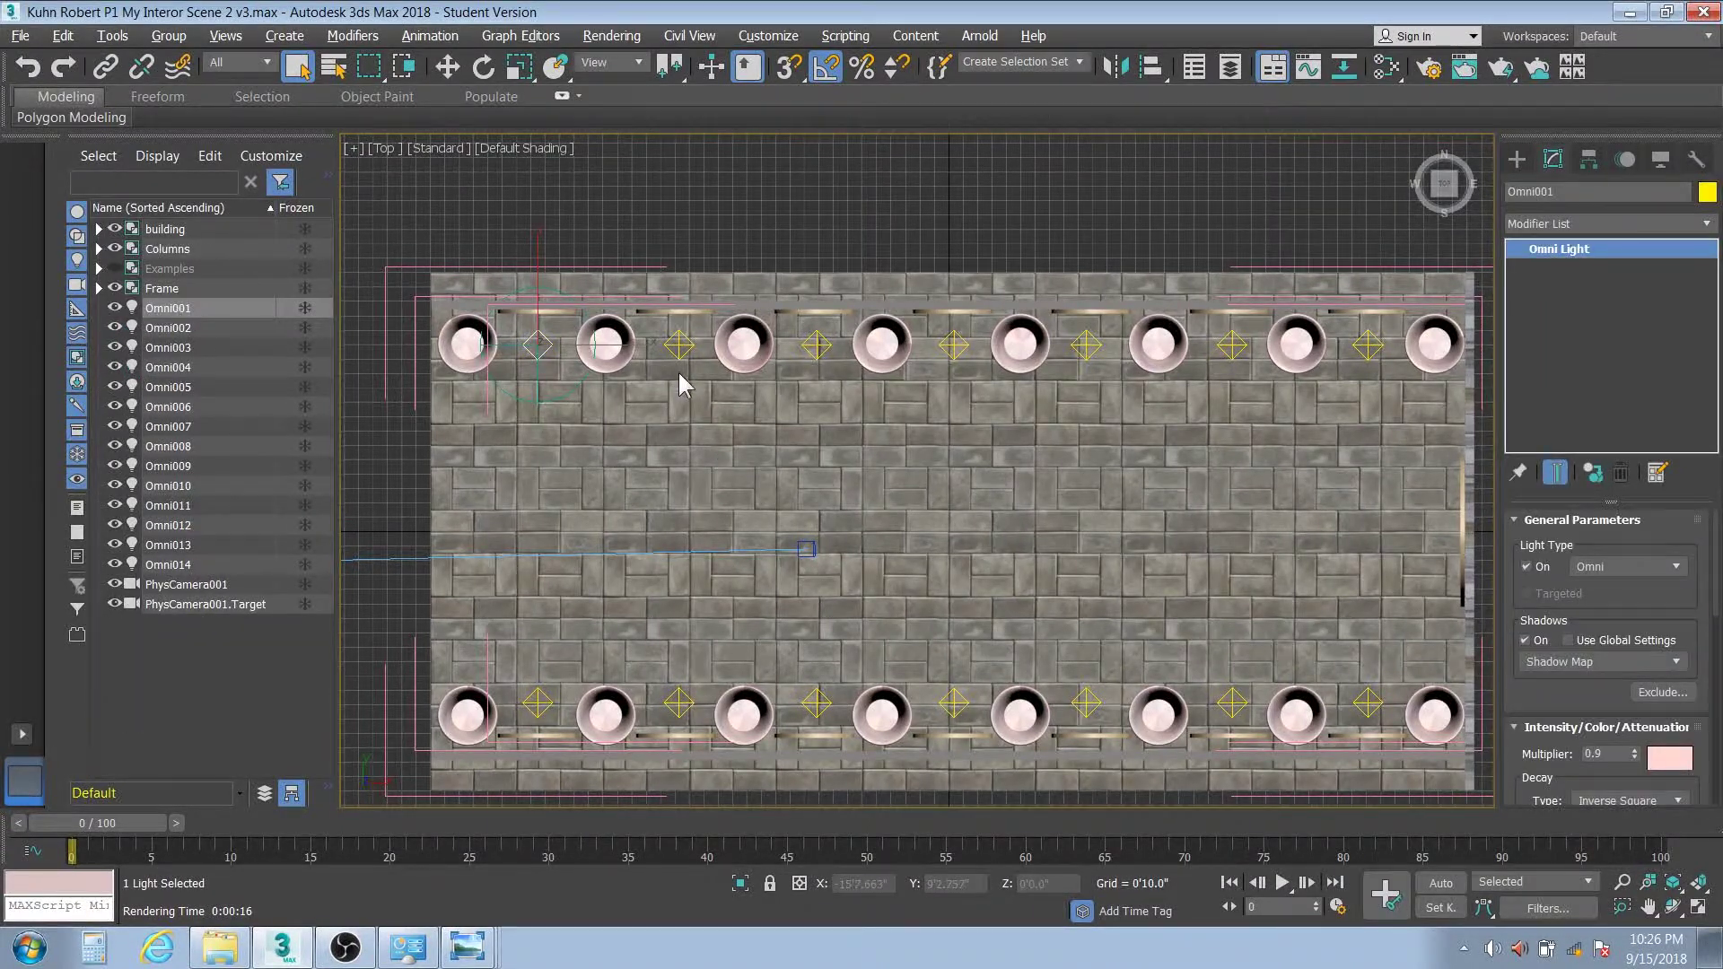
# Delete Omni001–Omni014 and place one new omni light between the first two top columns
pyautogui.keyDown('shift'); pyautogui.click(190, 565); pyautogui.keyUp('shift')
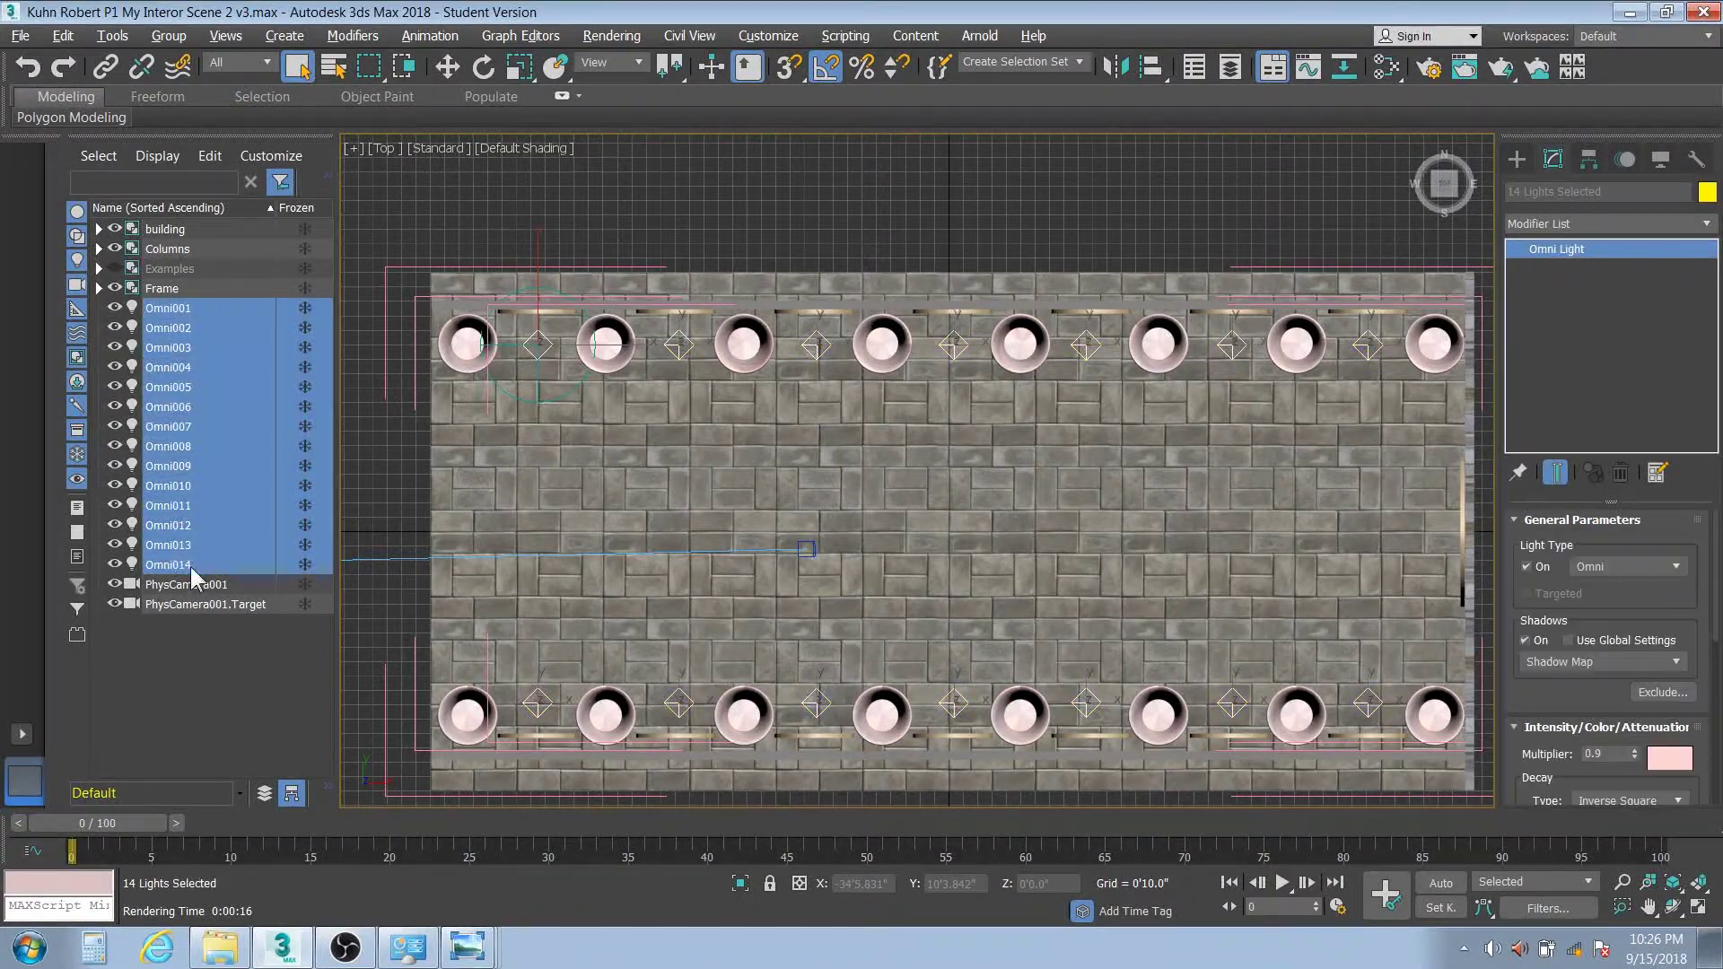
pyautogui.press('Delete')
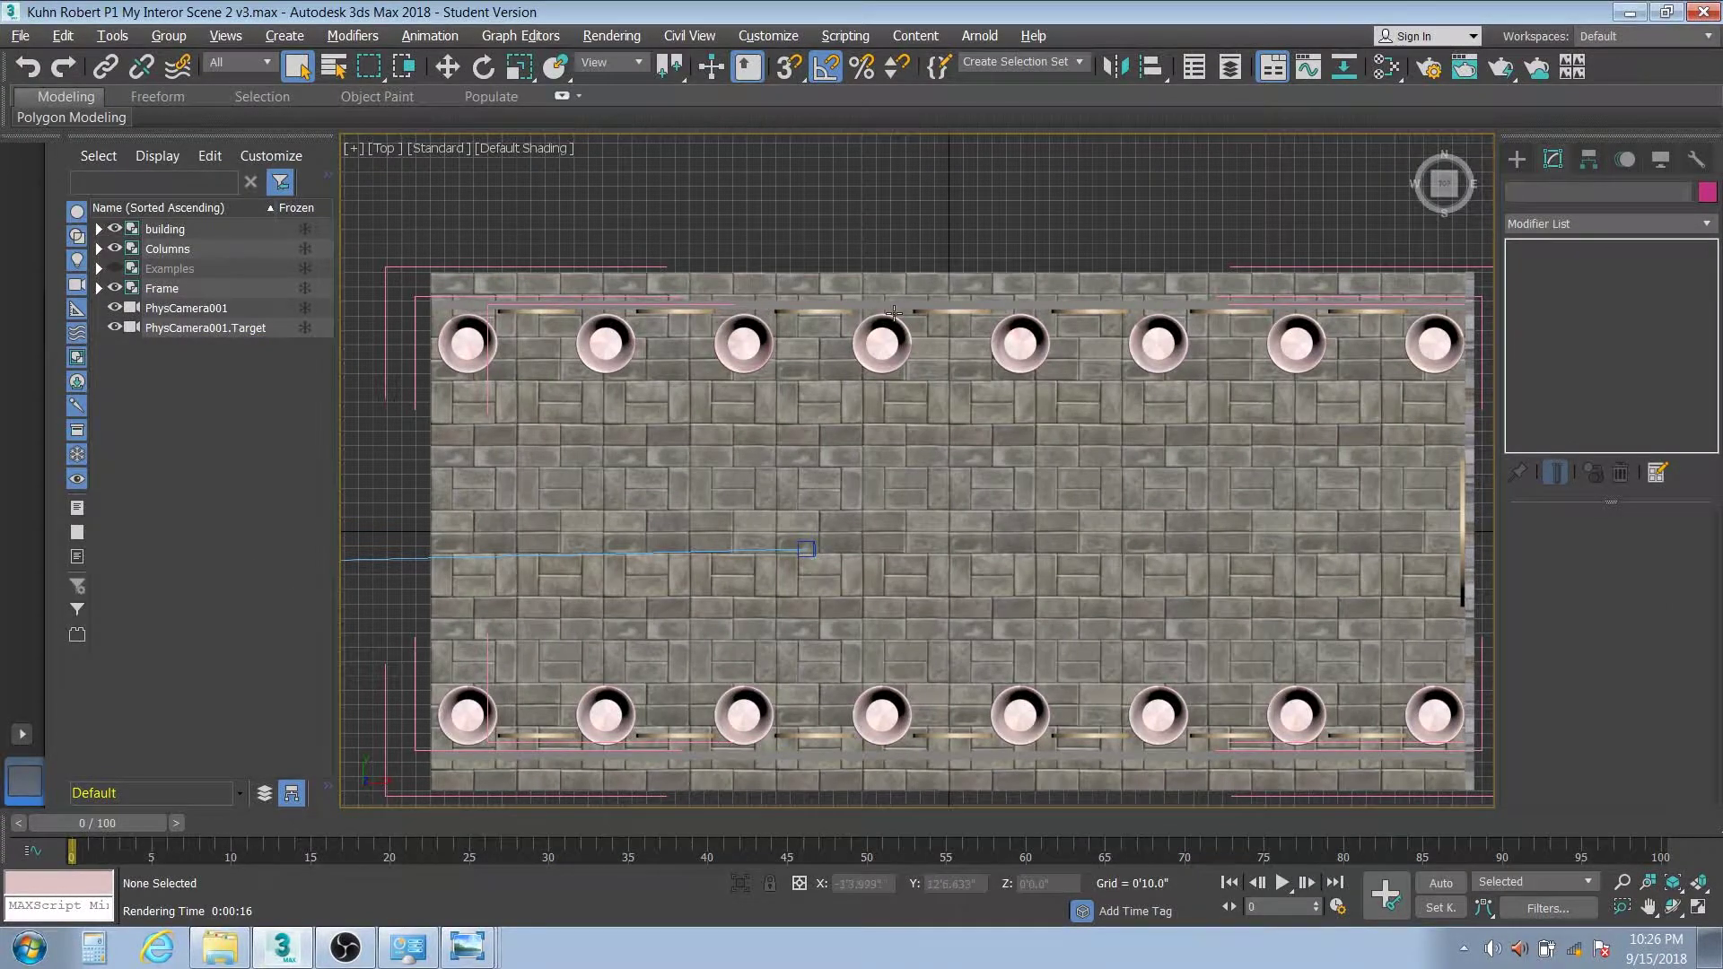
pyautogui.click(1515, 158)
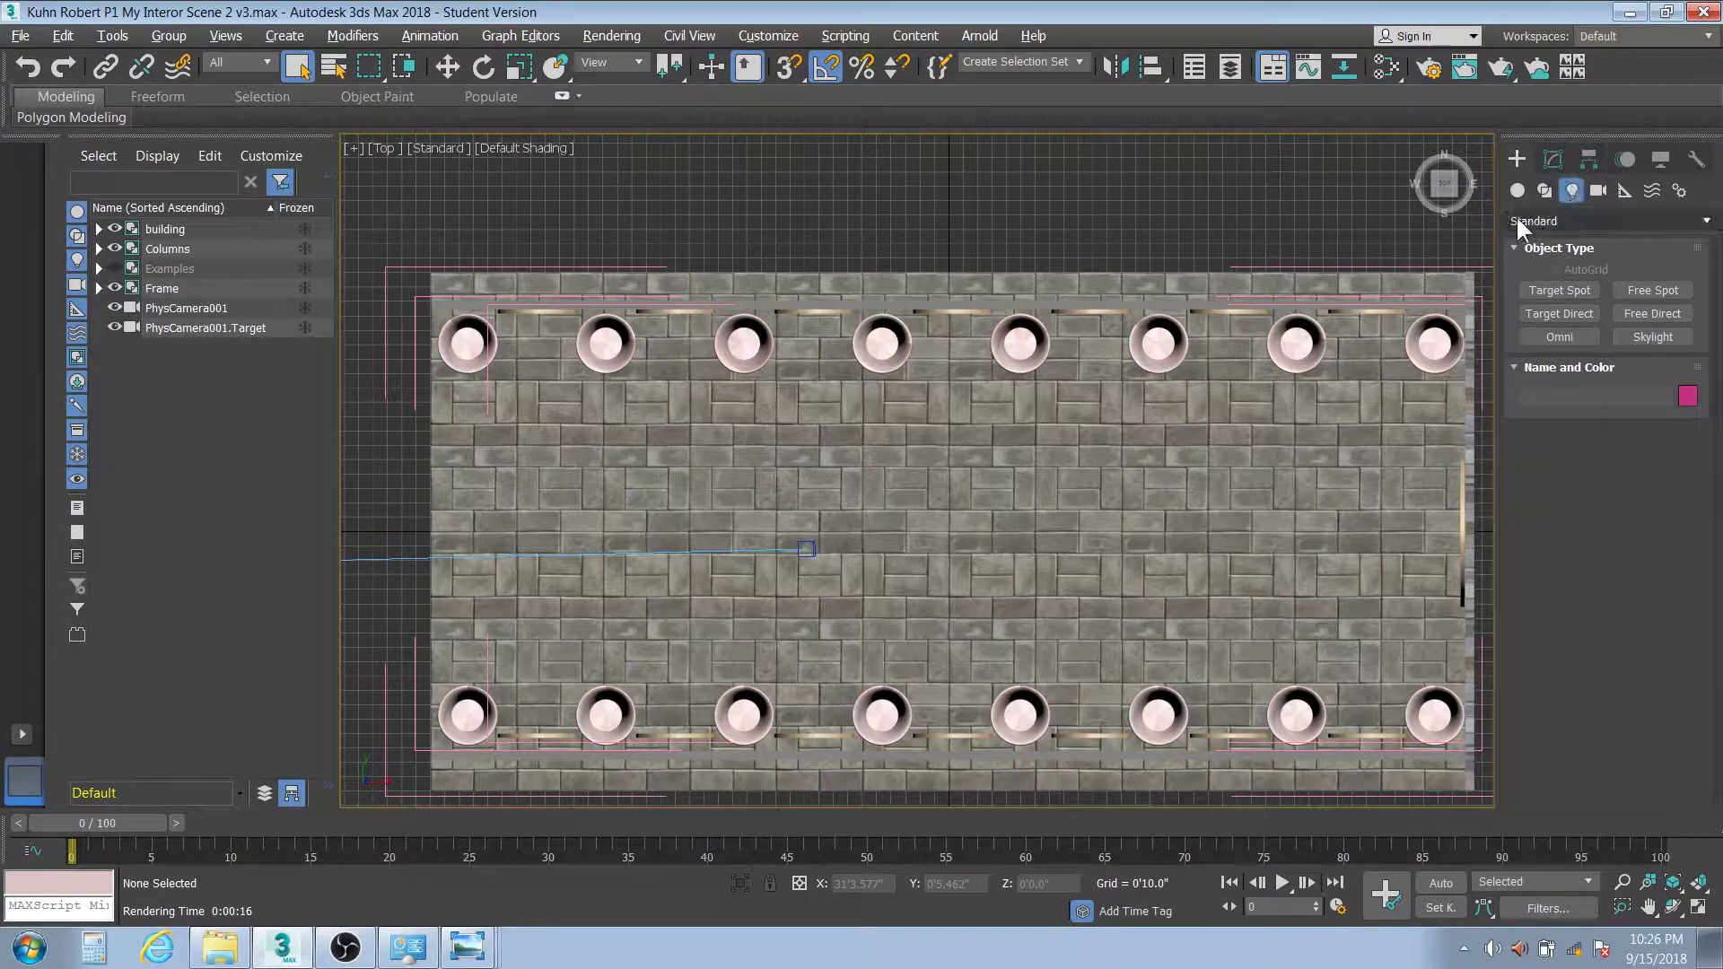
pyautogui.click(1560, 336)
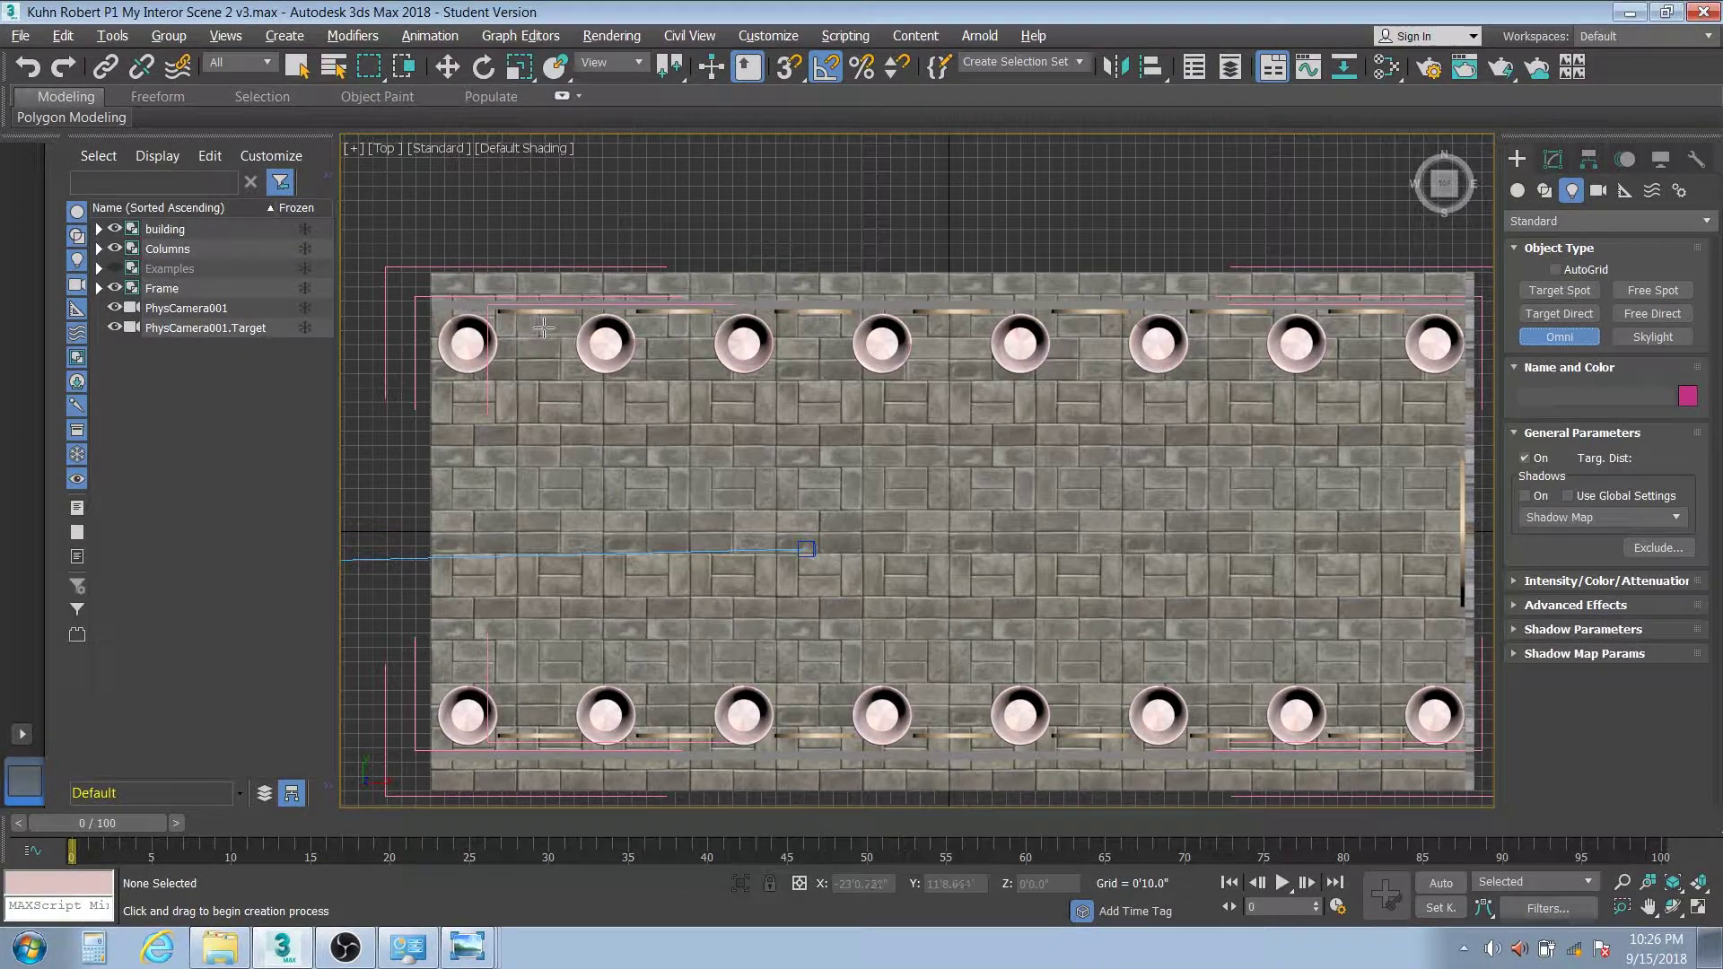
pyautogui.click(534, 329)
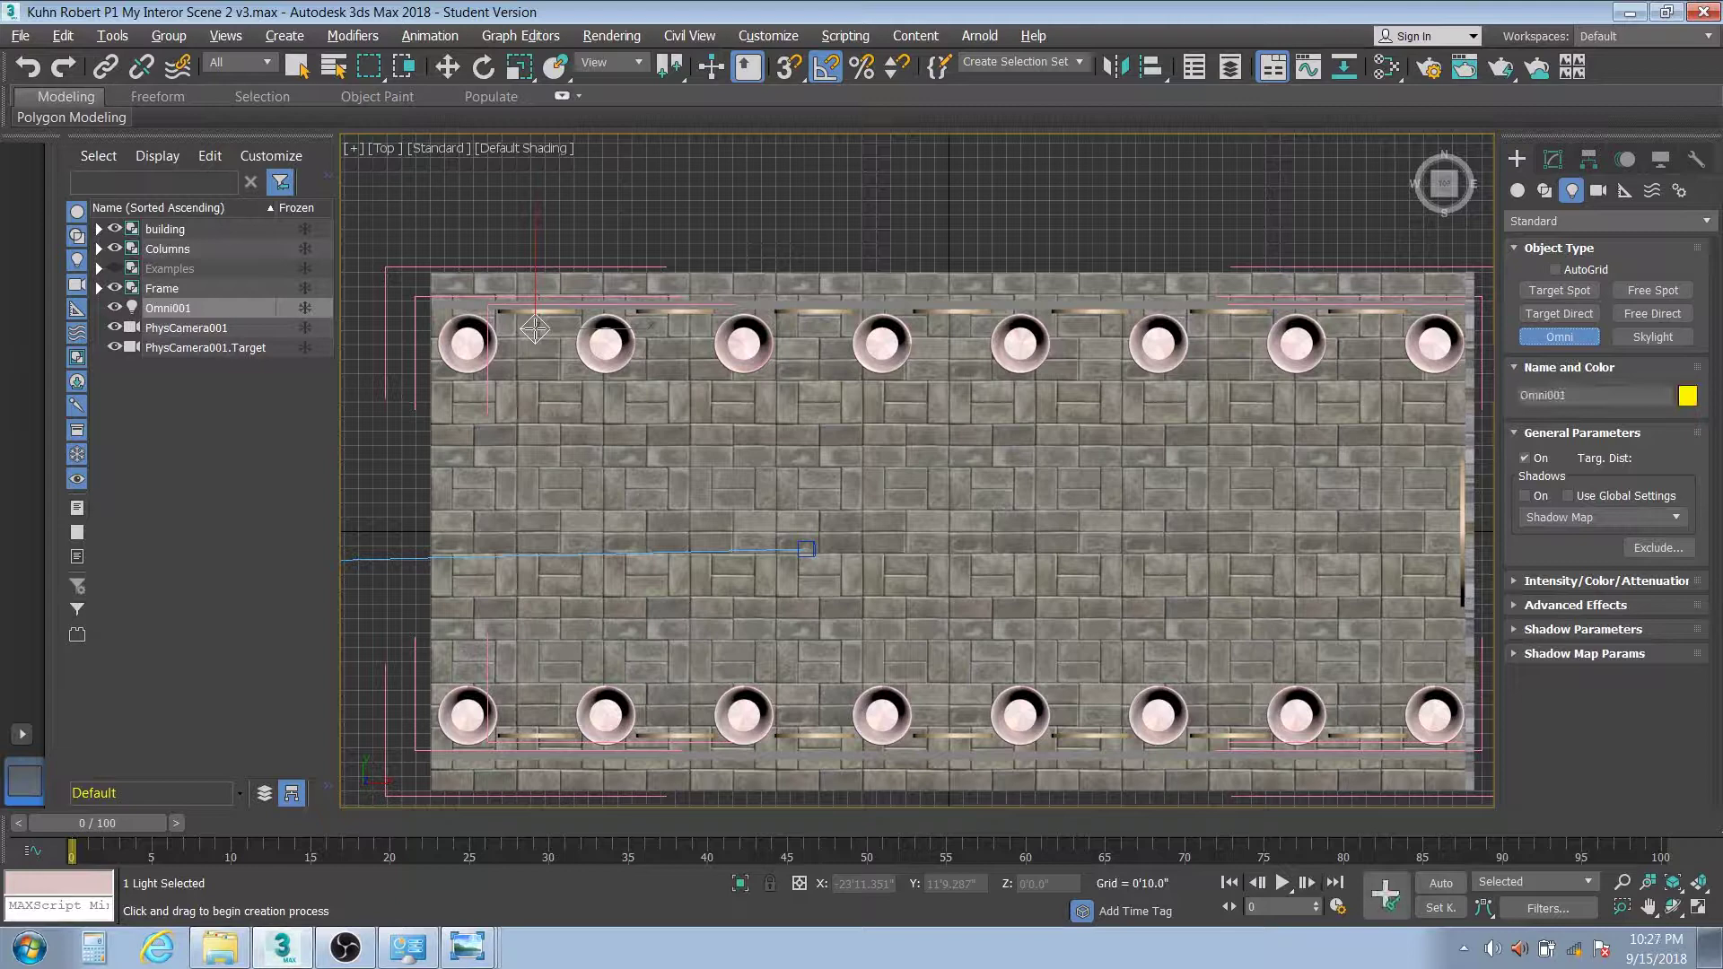
pyautogui.click(447, 65)
# Clone the omni light one bay right as 6 copies along the top row of columns
pyautogui.keyDown('shift'); pyautogui.moveTo(622, 328); pyautogui.dragTo(767, 342); pyautogui.keyUp('shift')
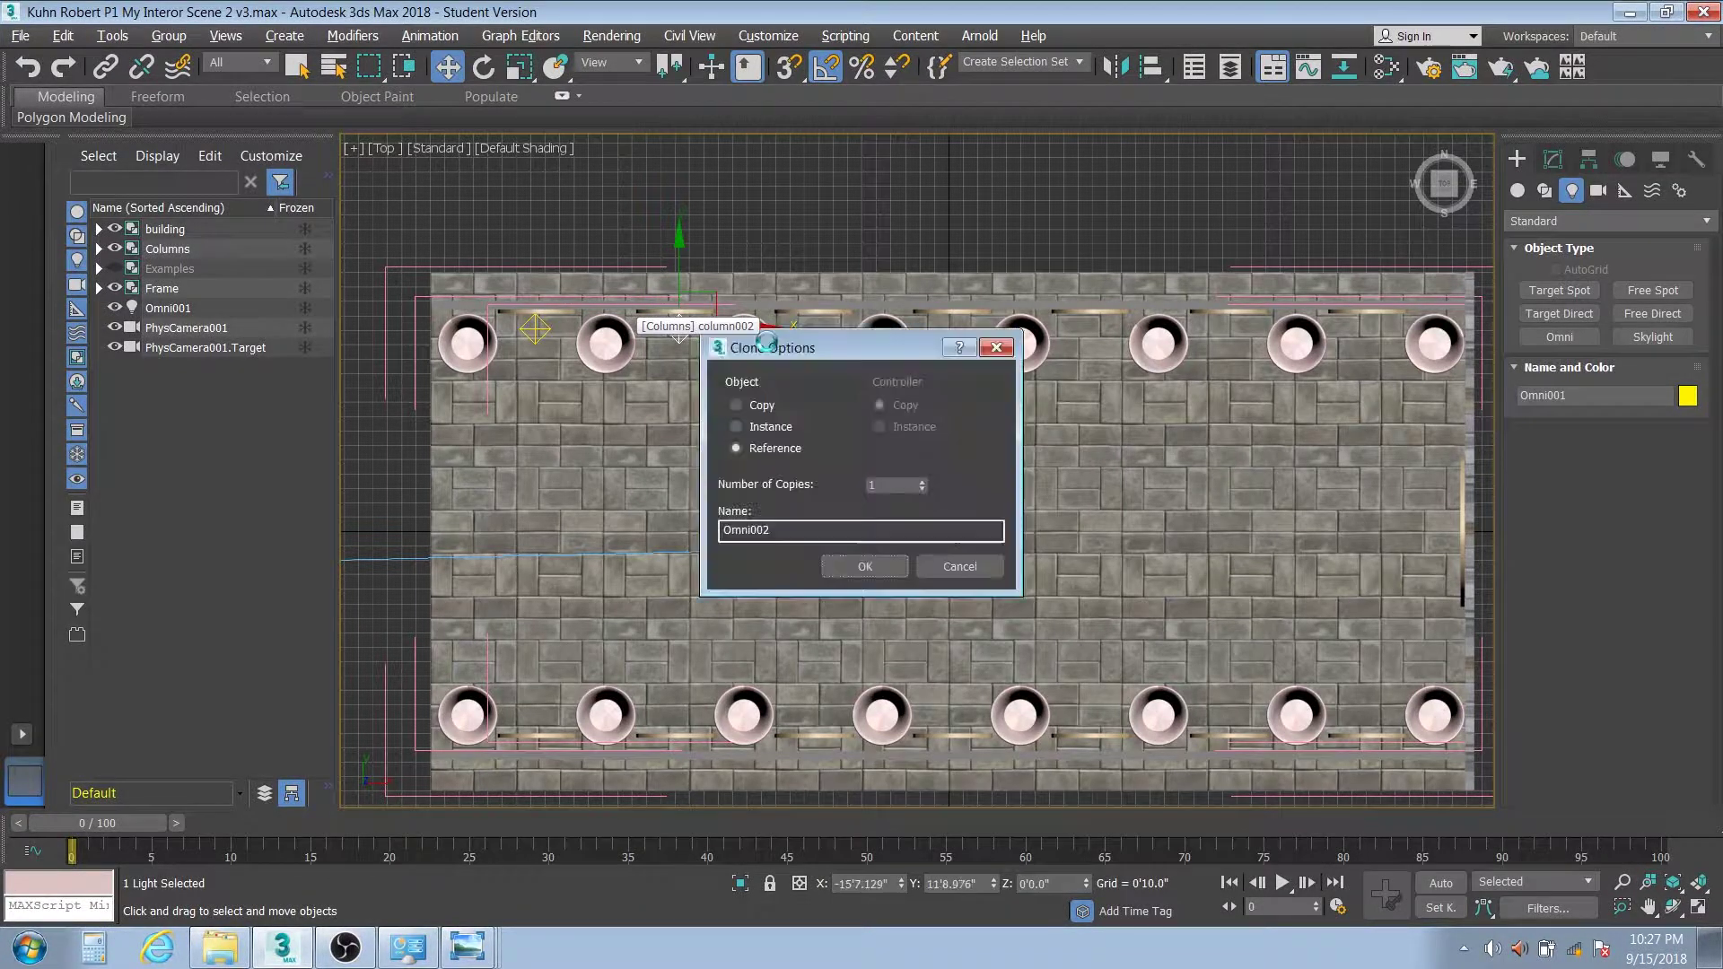
pyautogui.click(886, 482)
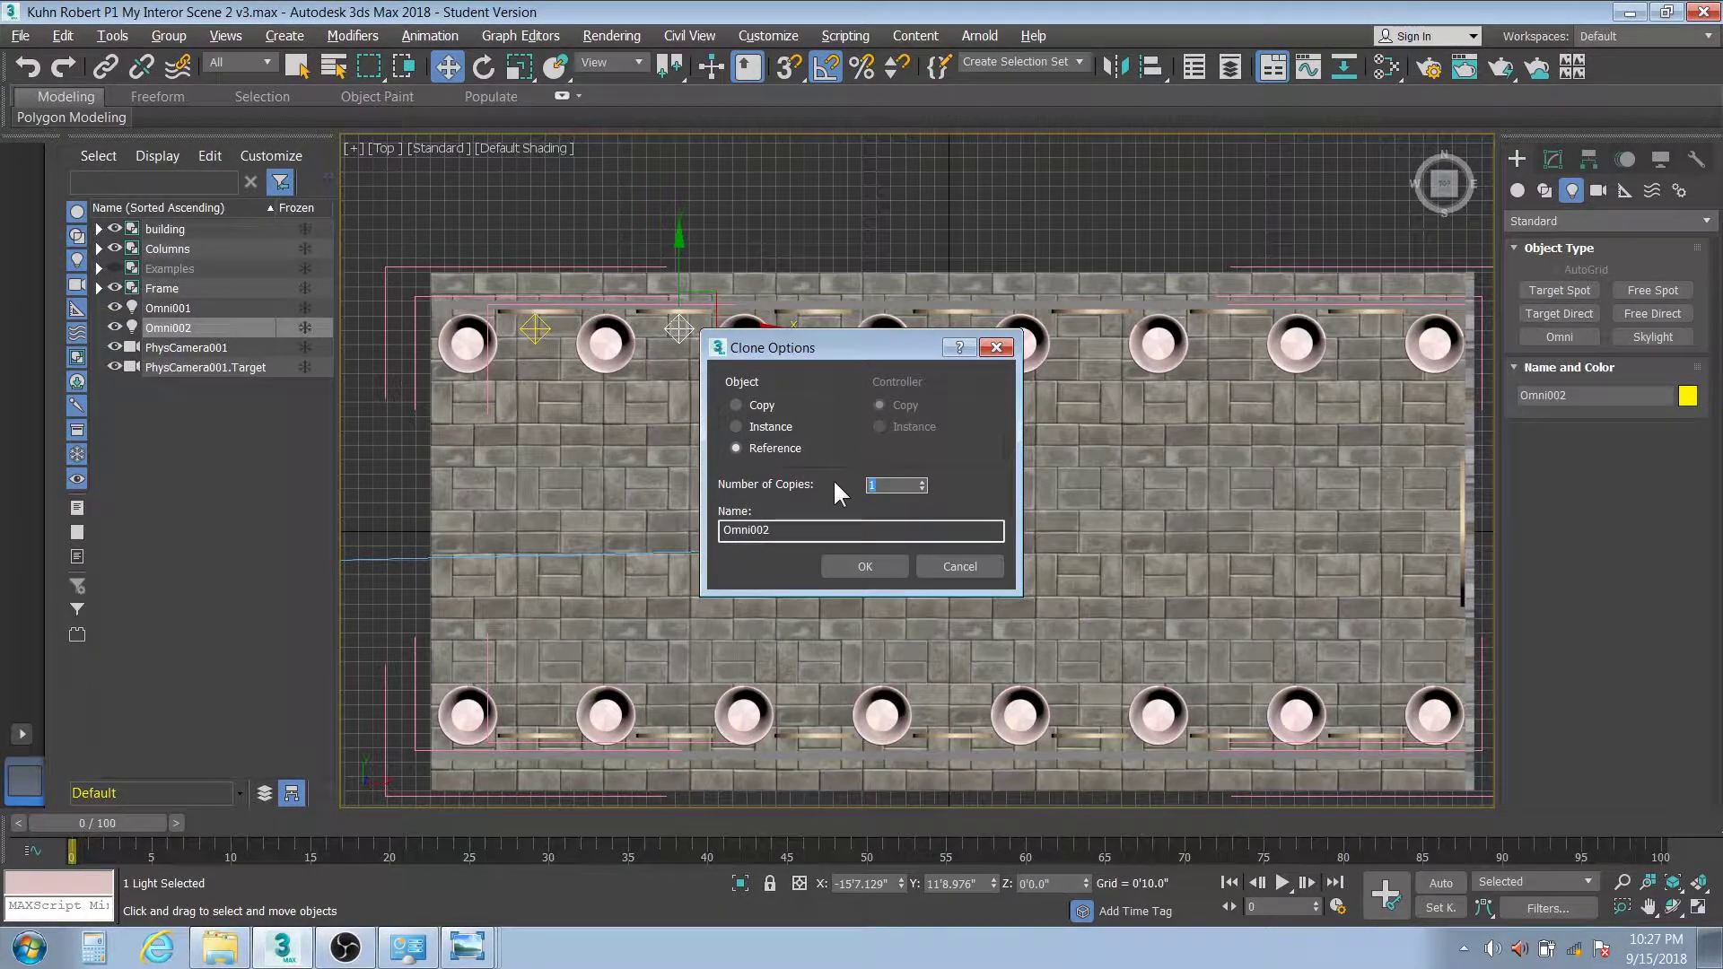
pyautogui.write('6')
pyautogui.click(872, 571)
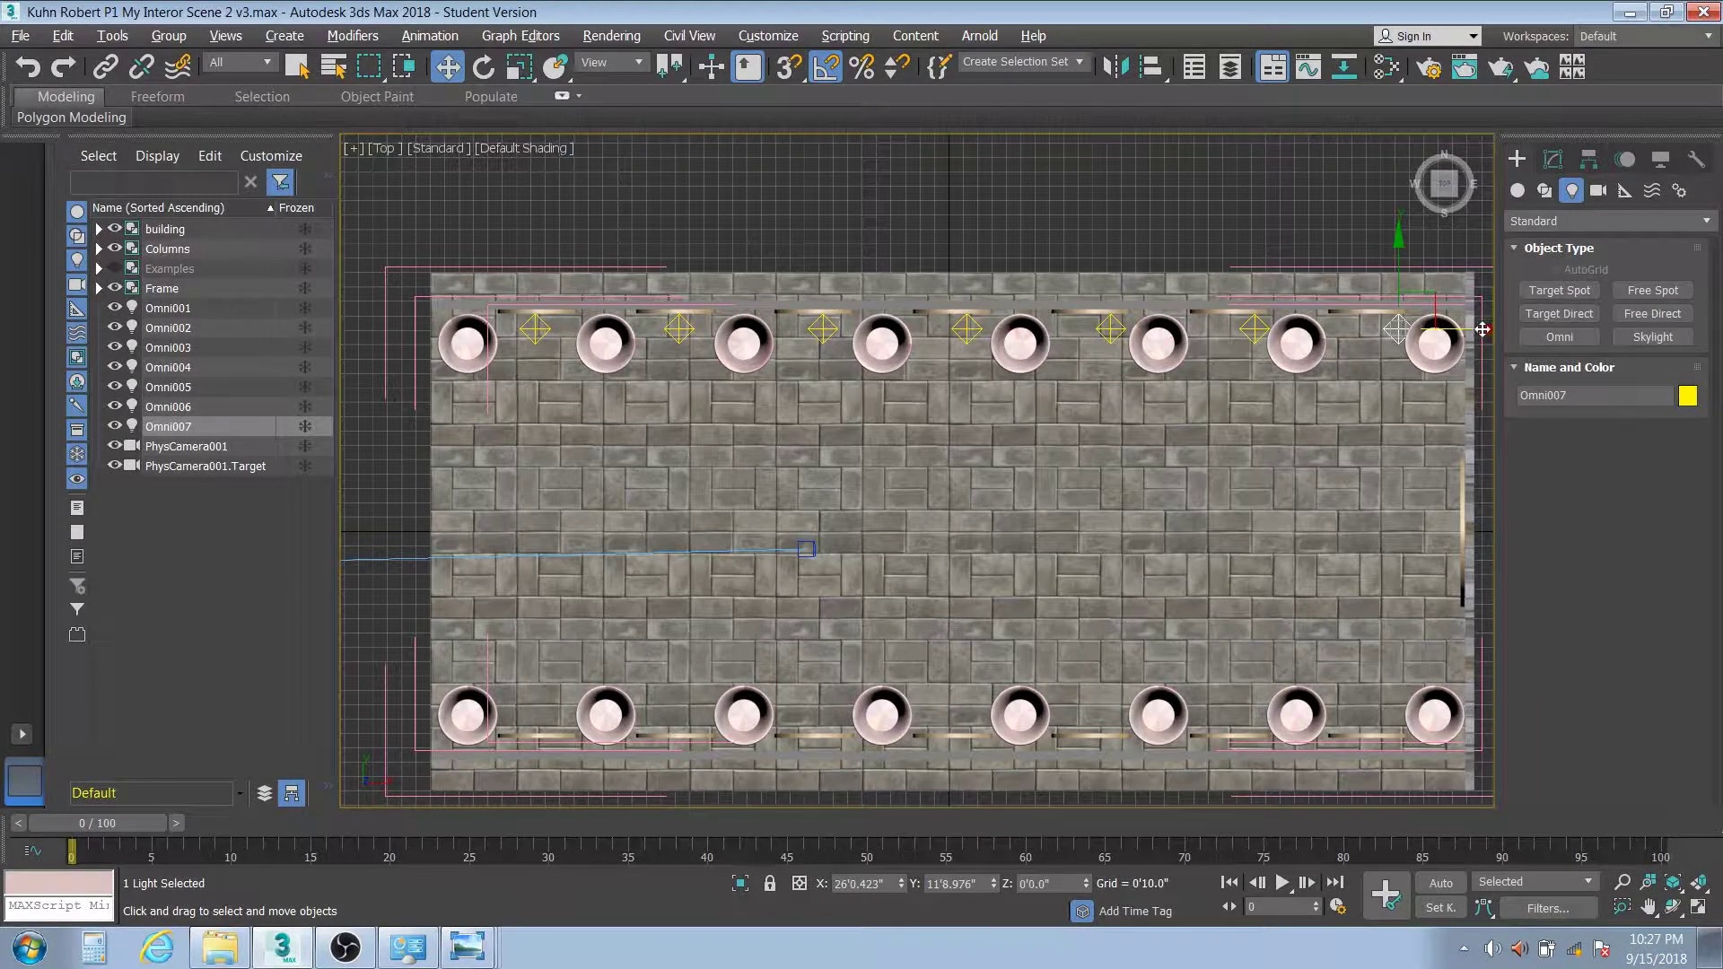
# Nudge Omni007, Omni006, Omni005, Omni004 and Omni003 left so each sits between columns
pyautogui.moveTo(1483, 324); pyautogui.dragTo(1454, 333)
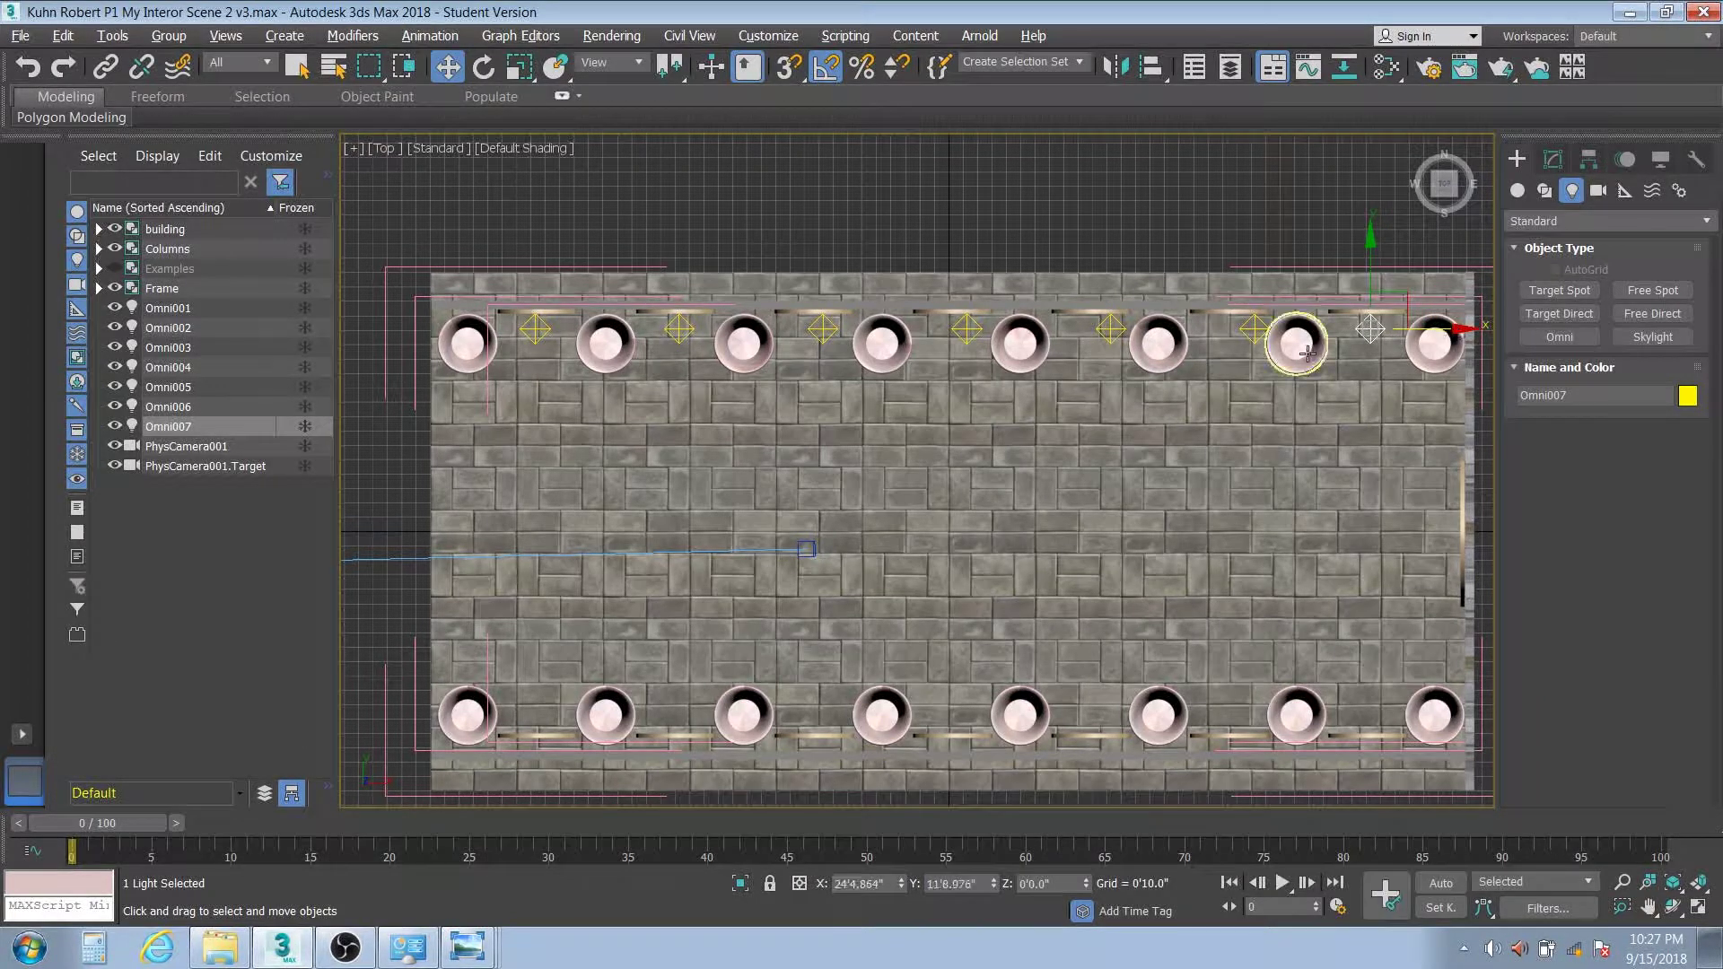
pyautogui.click(1253, 328)
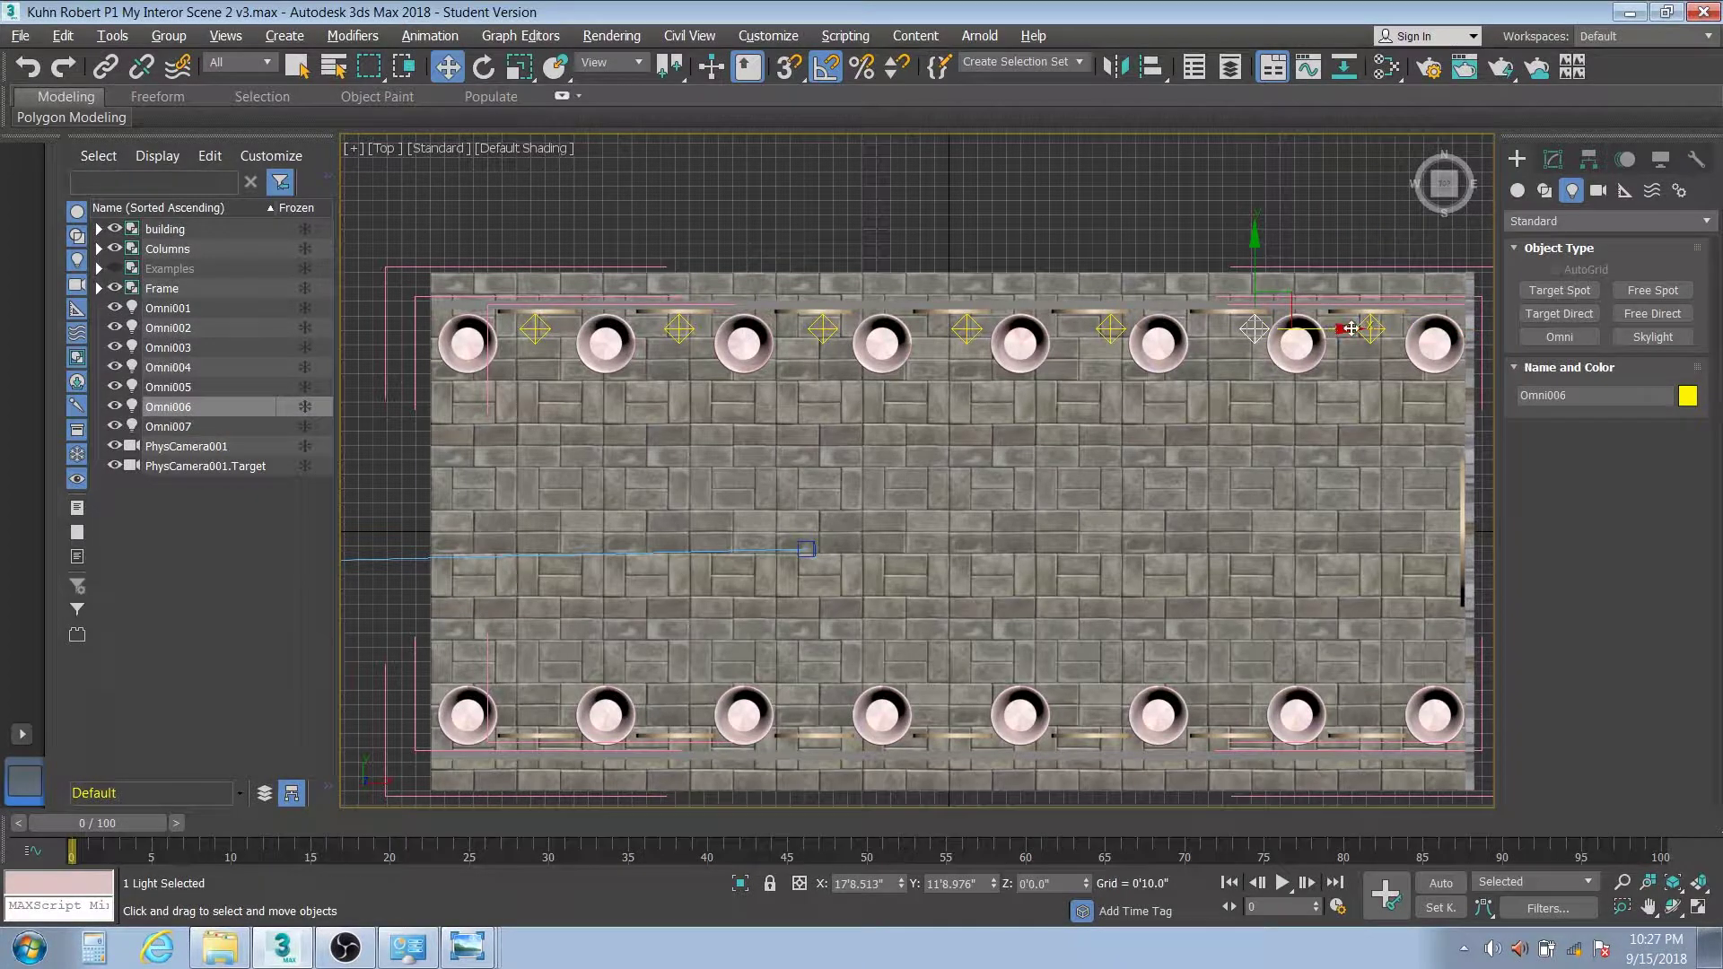
pyautogui.moveTo(1351, 328); pyautogui.dragTo(1330, 330)
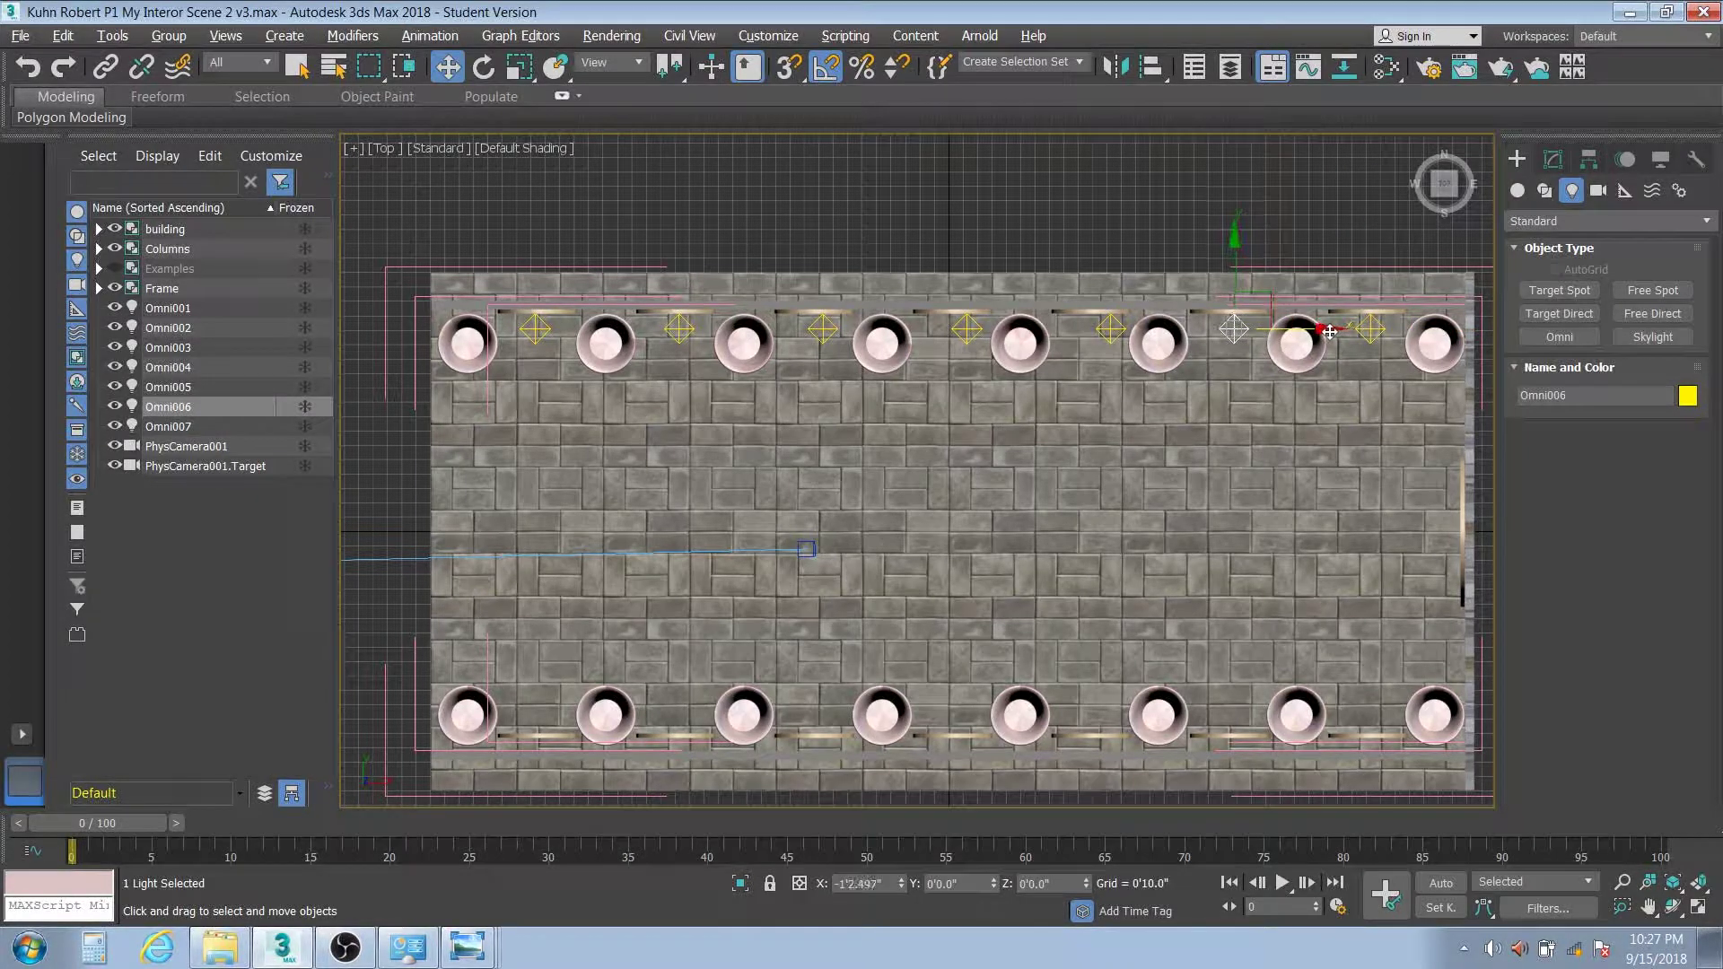
pyautogui.click(1131, 335)
pyautogui.click(1110, 329)
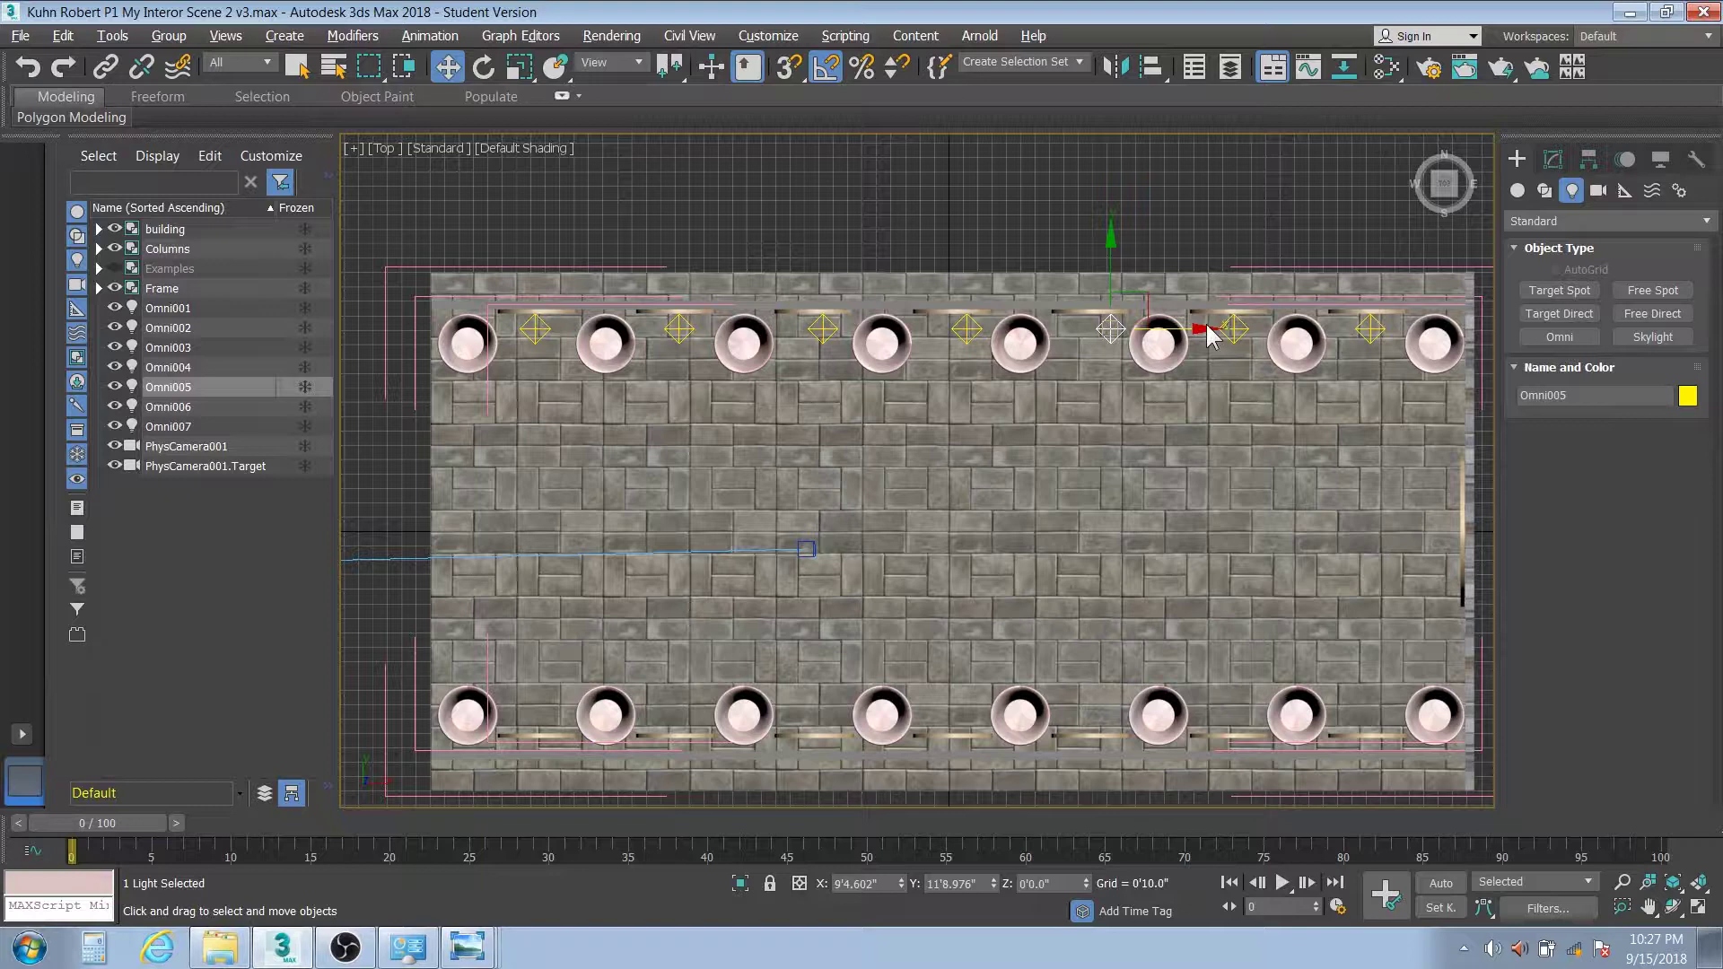
pyautogui.moveTo(1197, 330); pyautogui.dragTo(1178, 330)
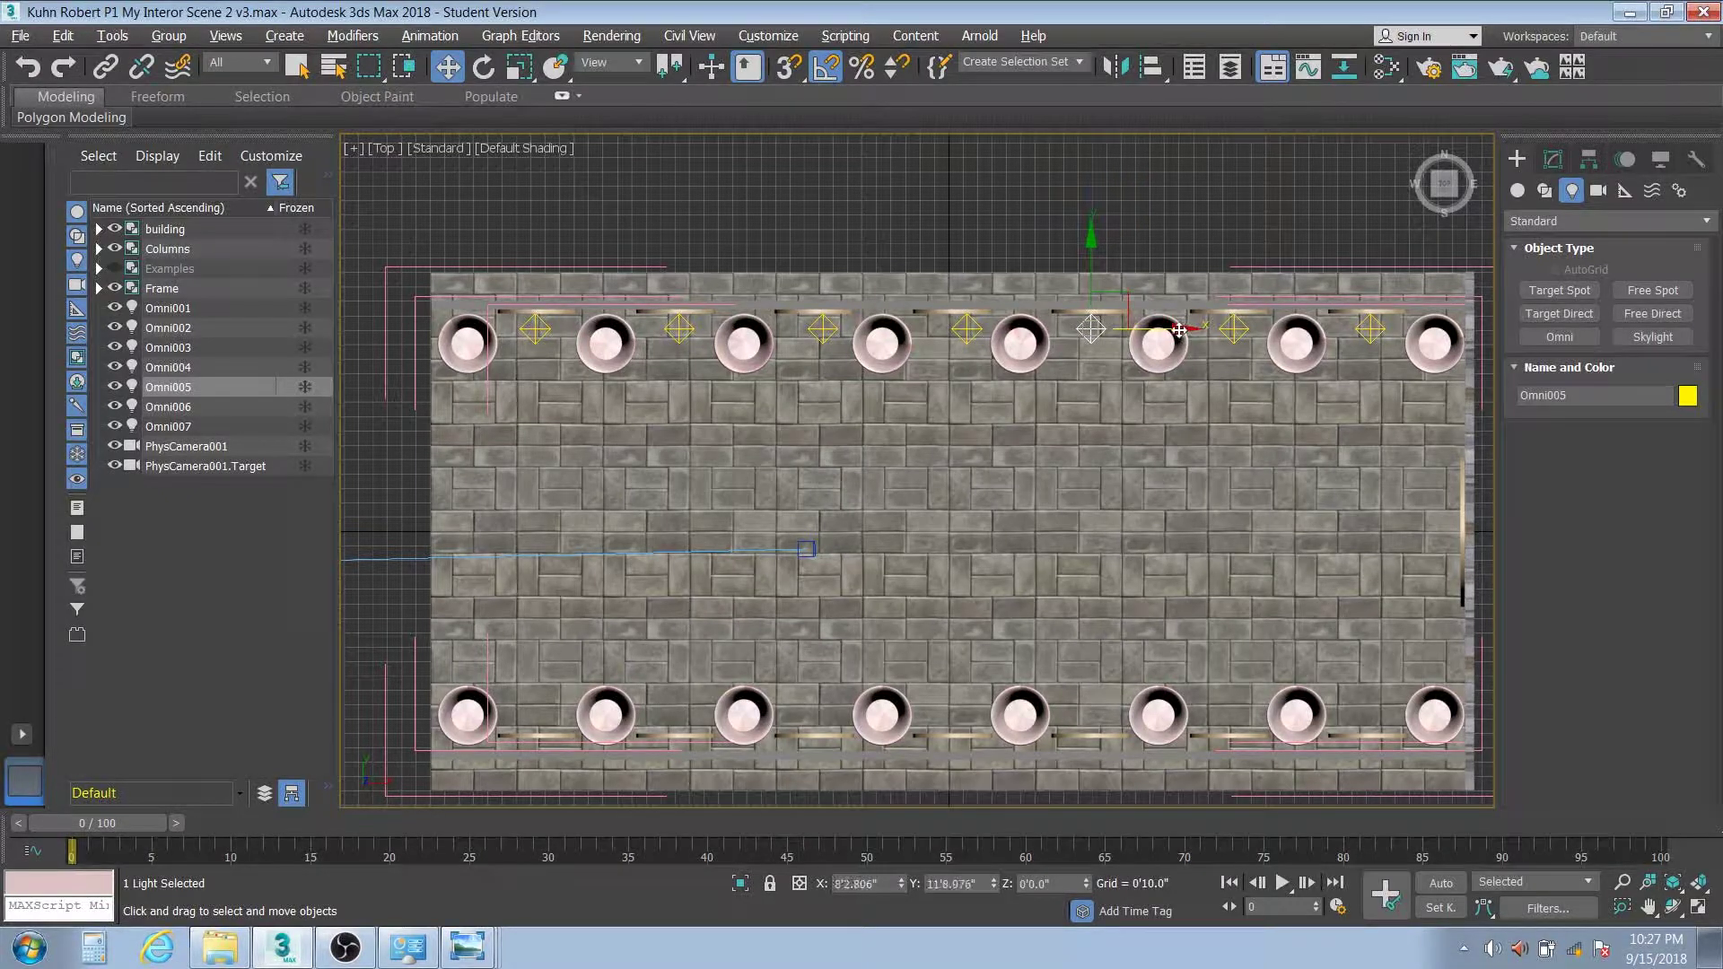
pyautogui.click(967, 330)
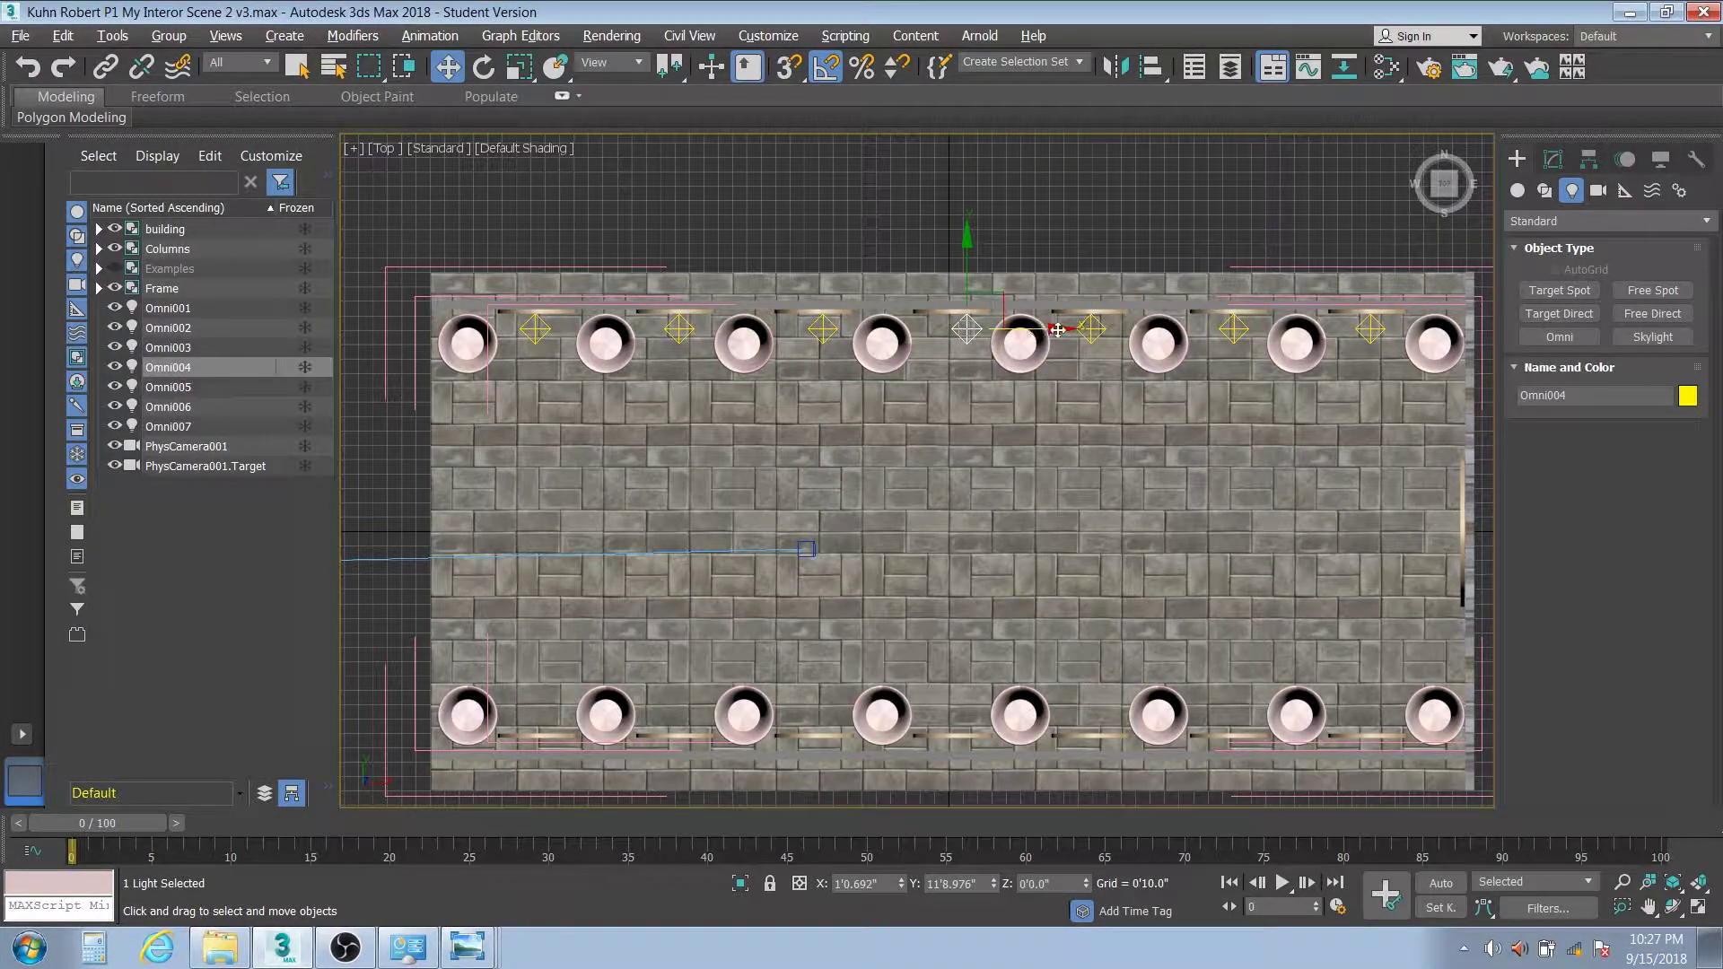
pyautogui.moveTo(1058, 330); pyautogui.dragTo(1046, 330)
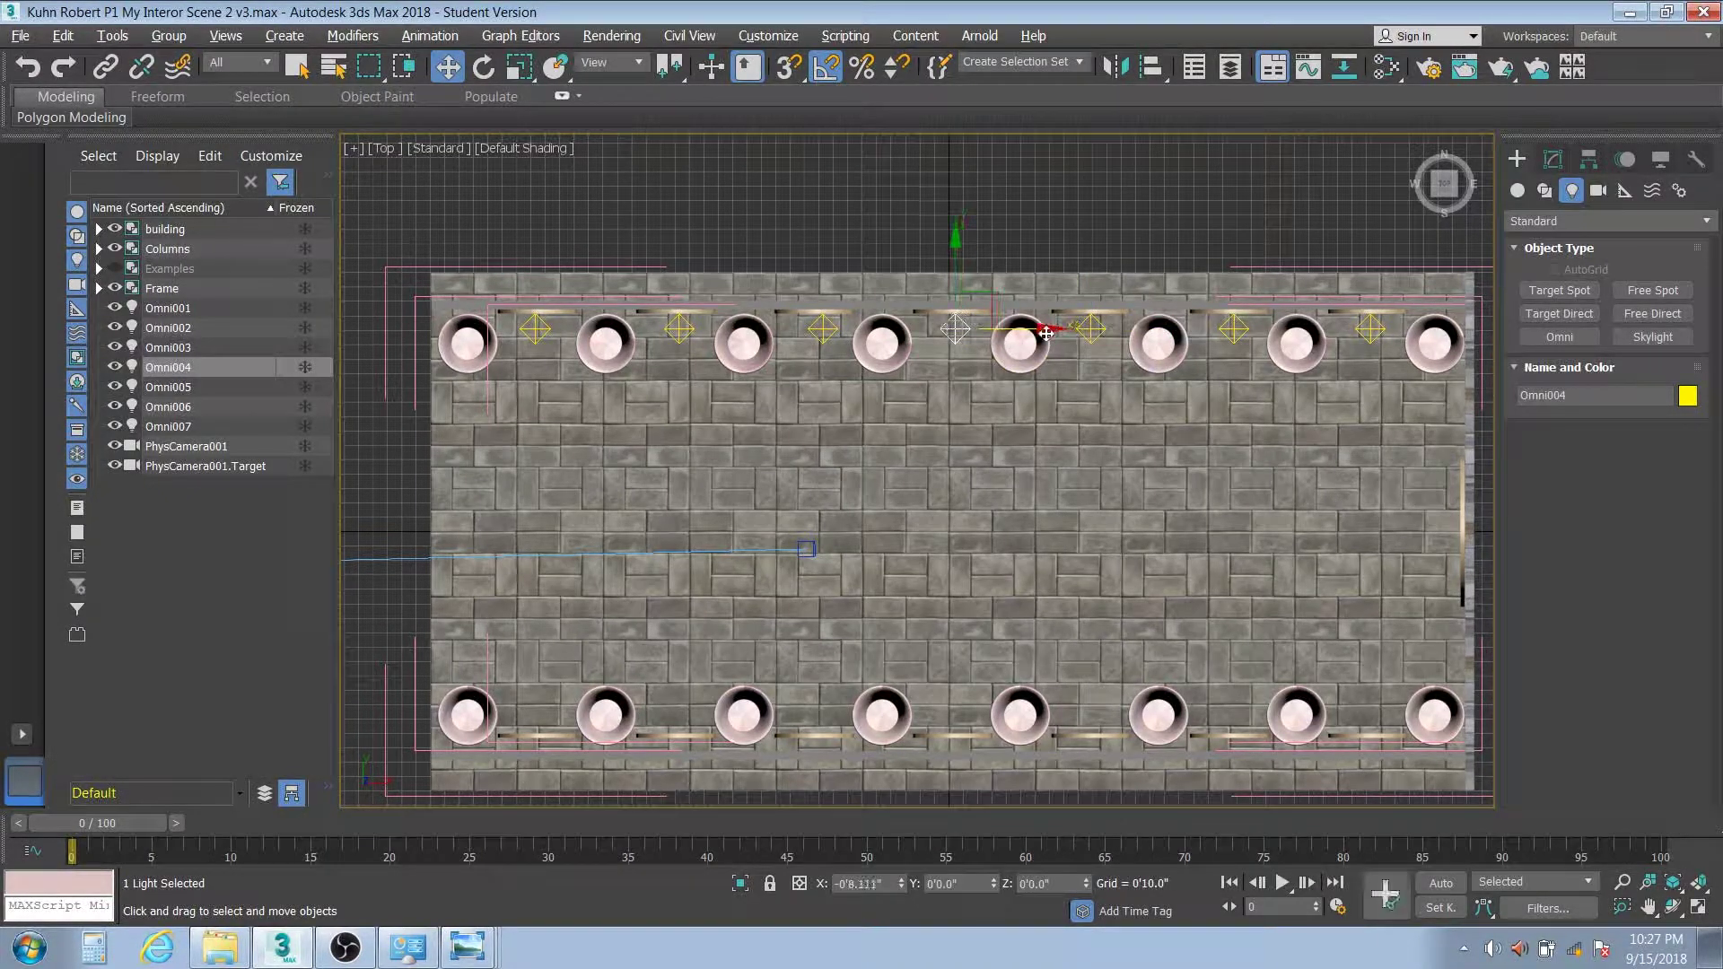
pyautogui.click(824, 330)
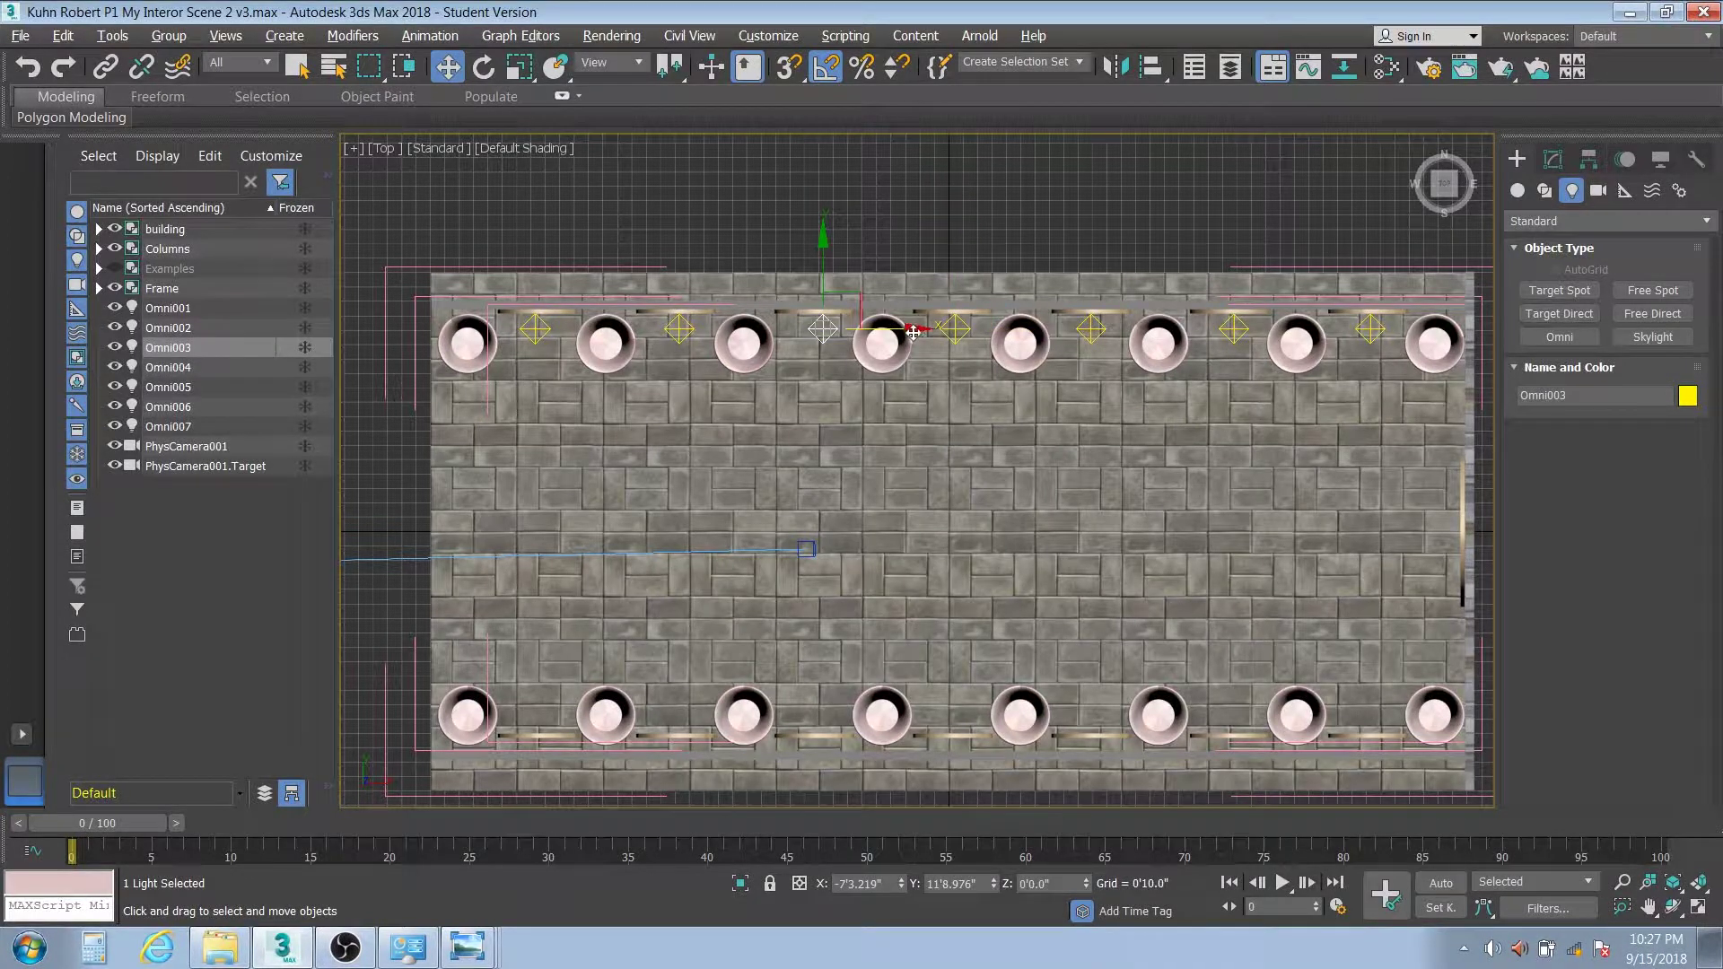
pyautogui.moveTo(913, 331); pyautogui.dragTo(910, 335)
pyautogui.click(164, 309)
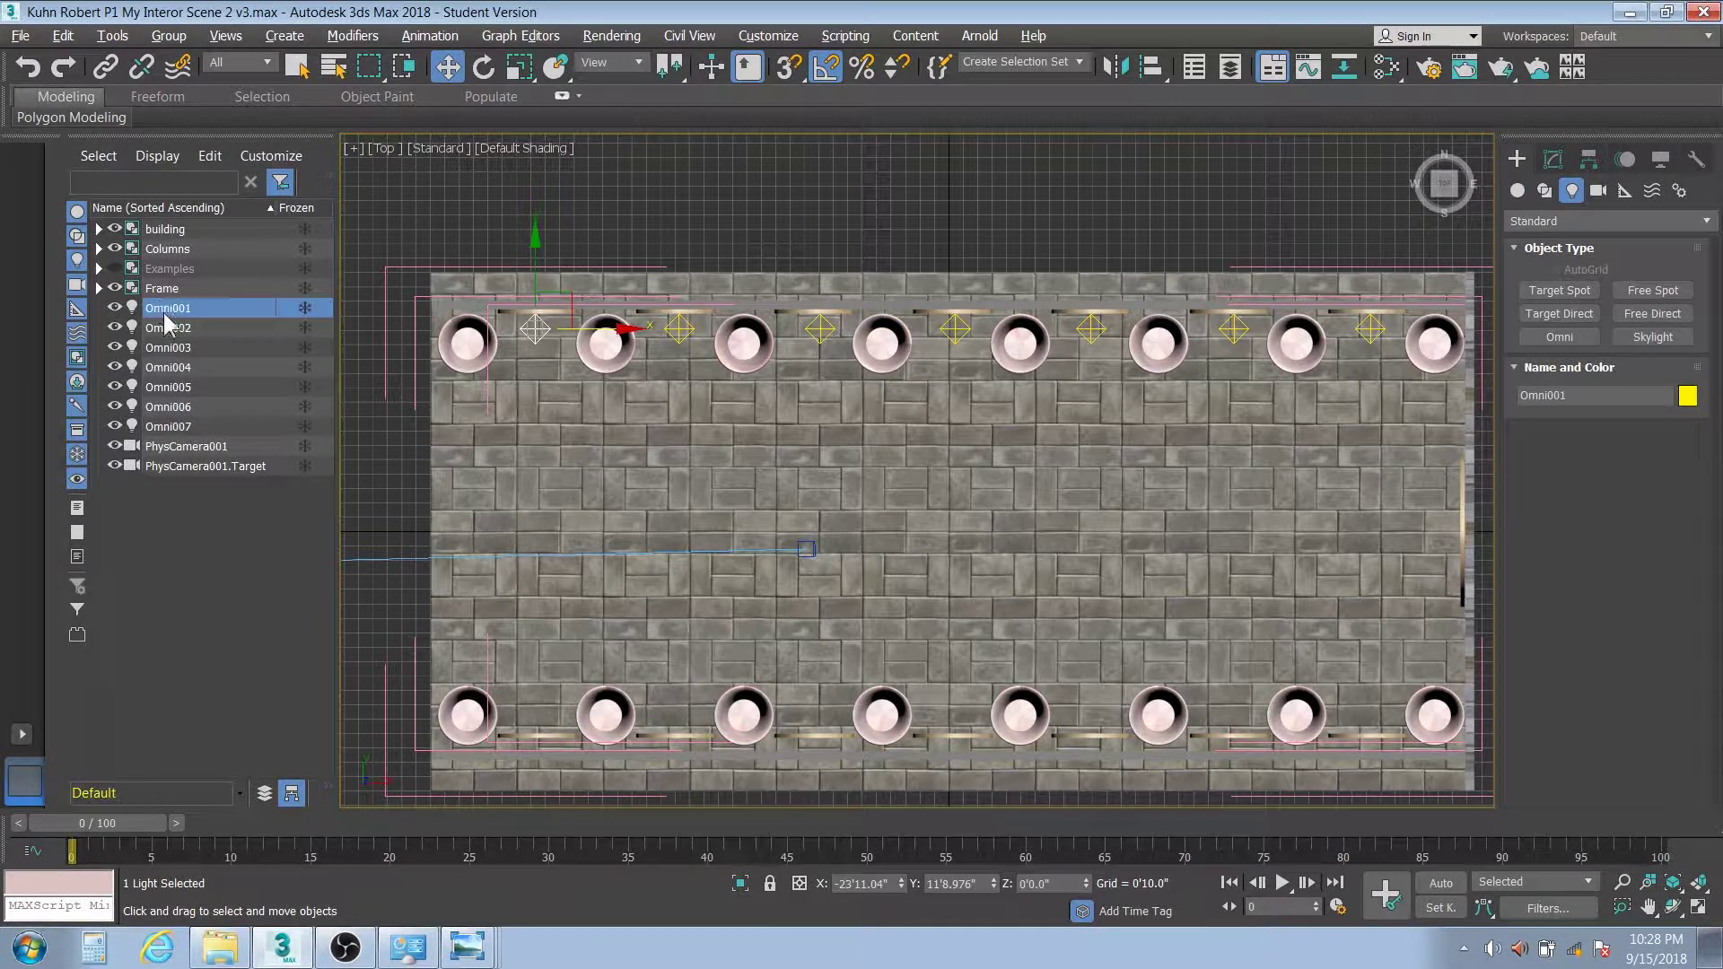
# Reference-clone Omni001–Omni007 down to the opposite wall as Omni008–Omni014, then select all 14 lights
pyautogui.keyDown('shift'); pyautogui.click(190, 425); pyautogui.keyUp('shift')
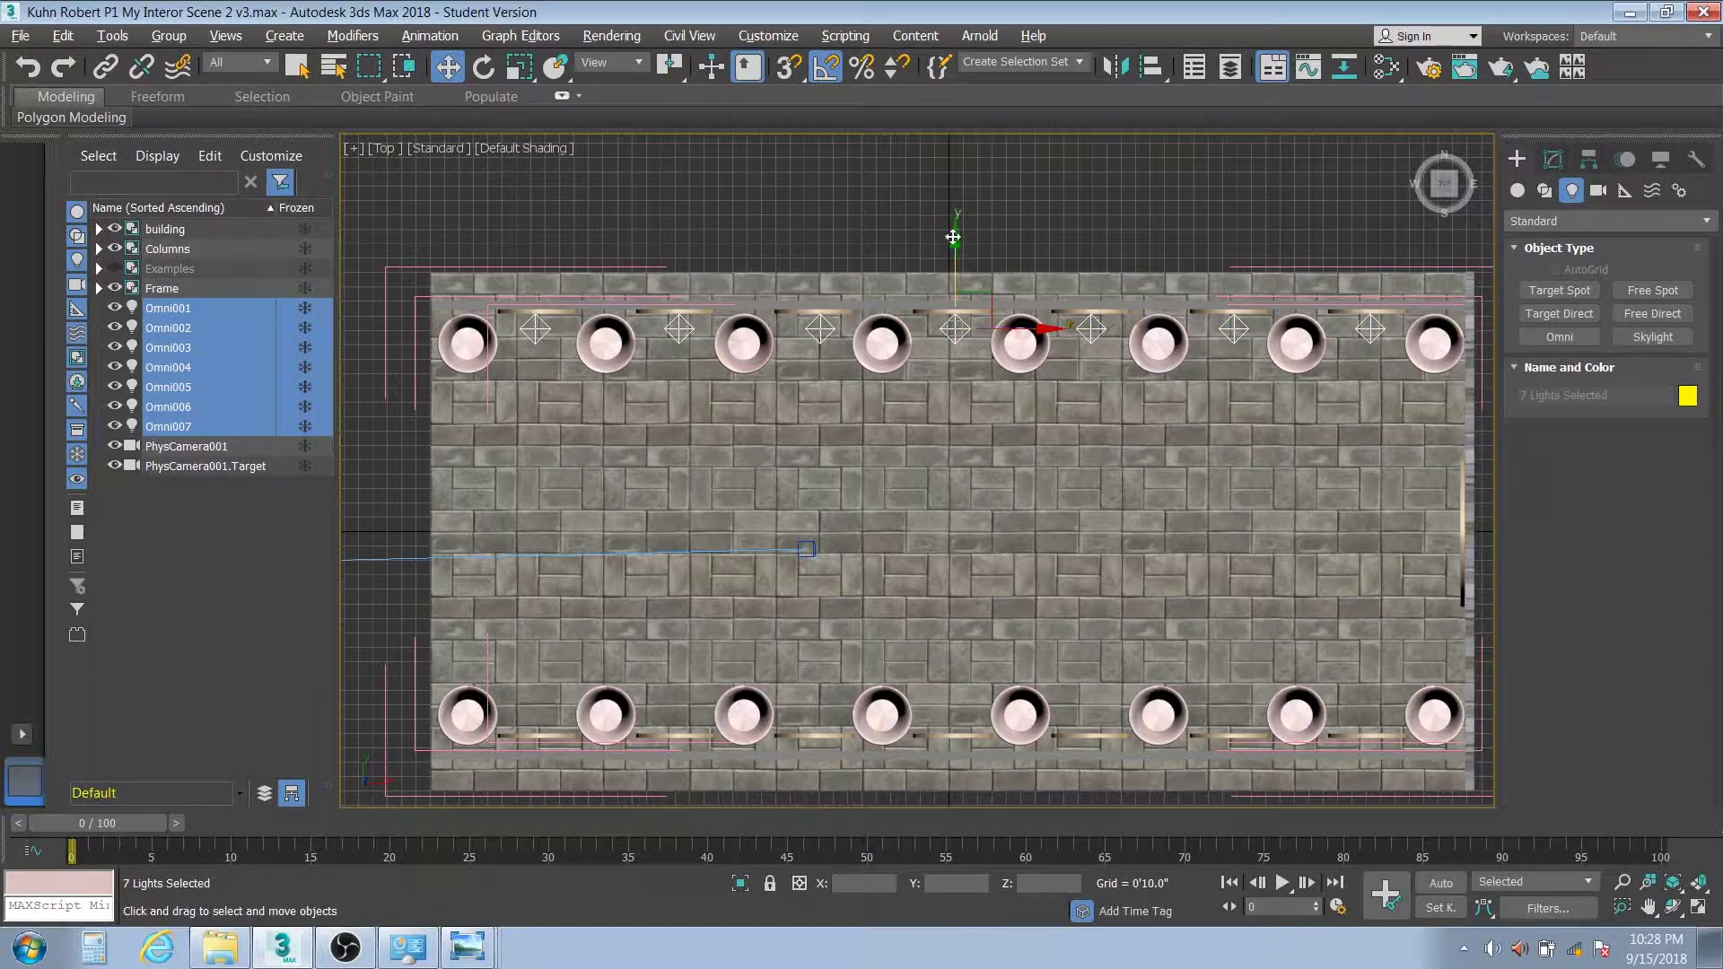
pyautogui.moveTo(956, 241)
pyautogui.mouseDown()
pyautogui.moveTo(946, 559)
pyautogui.moveTo(965, 613)
pyautogui.mouseUp()
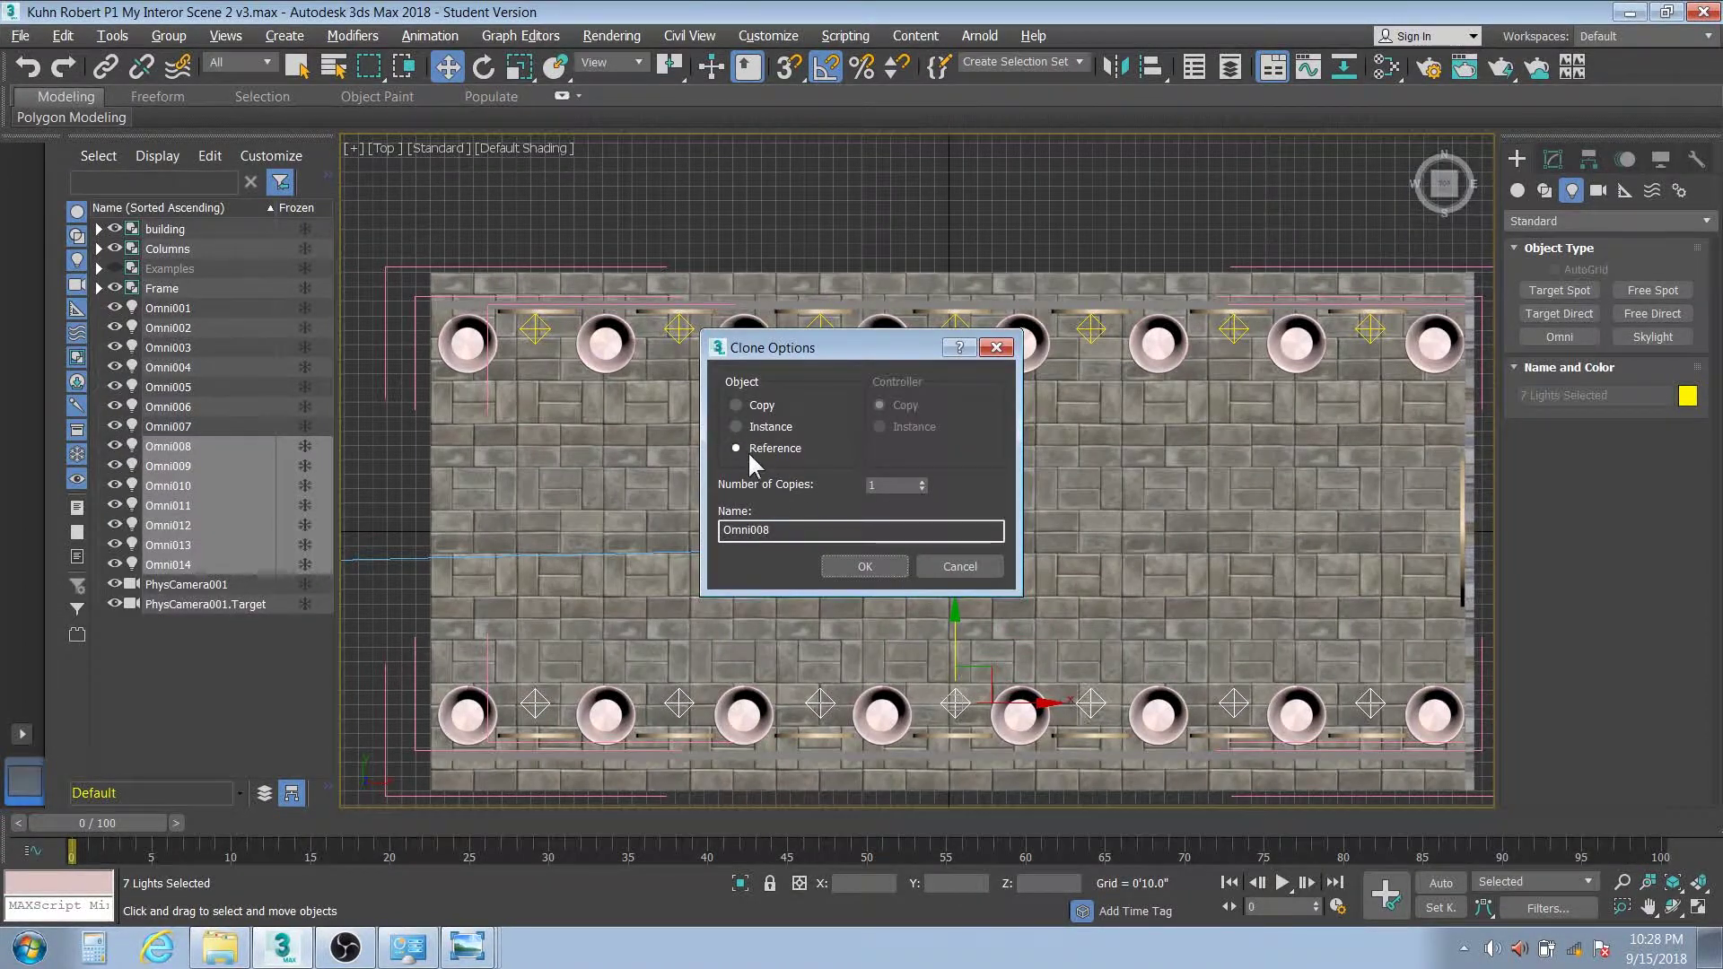
pyautogui.click(867, 568)
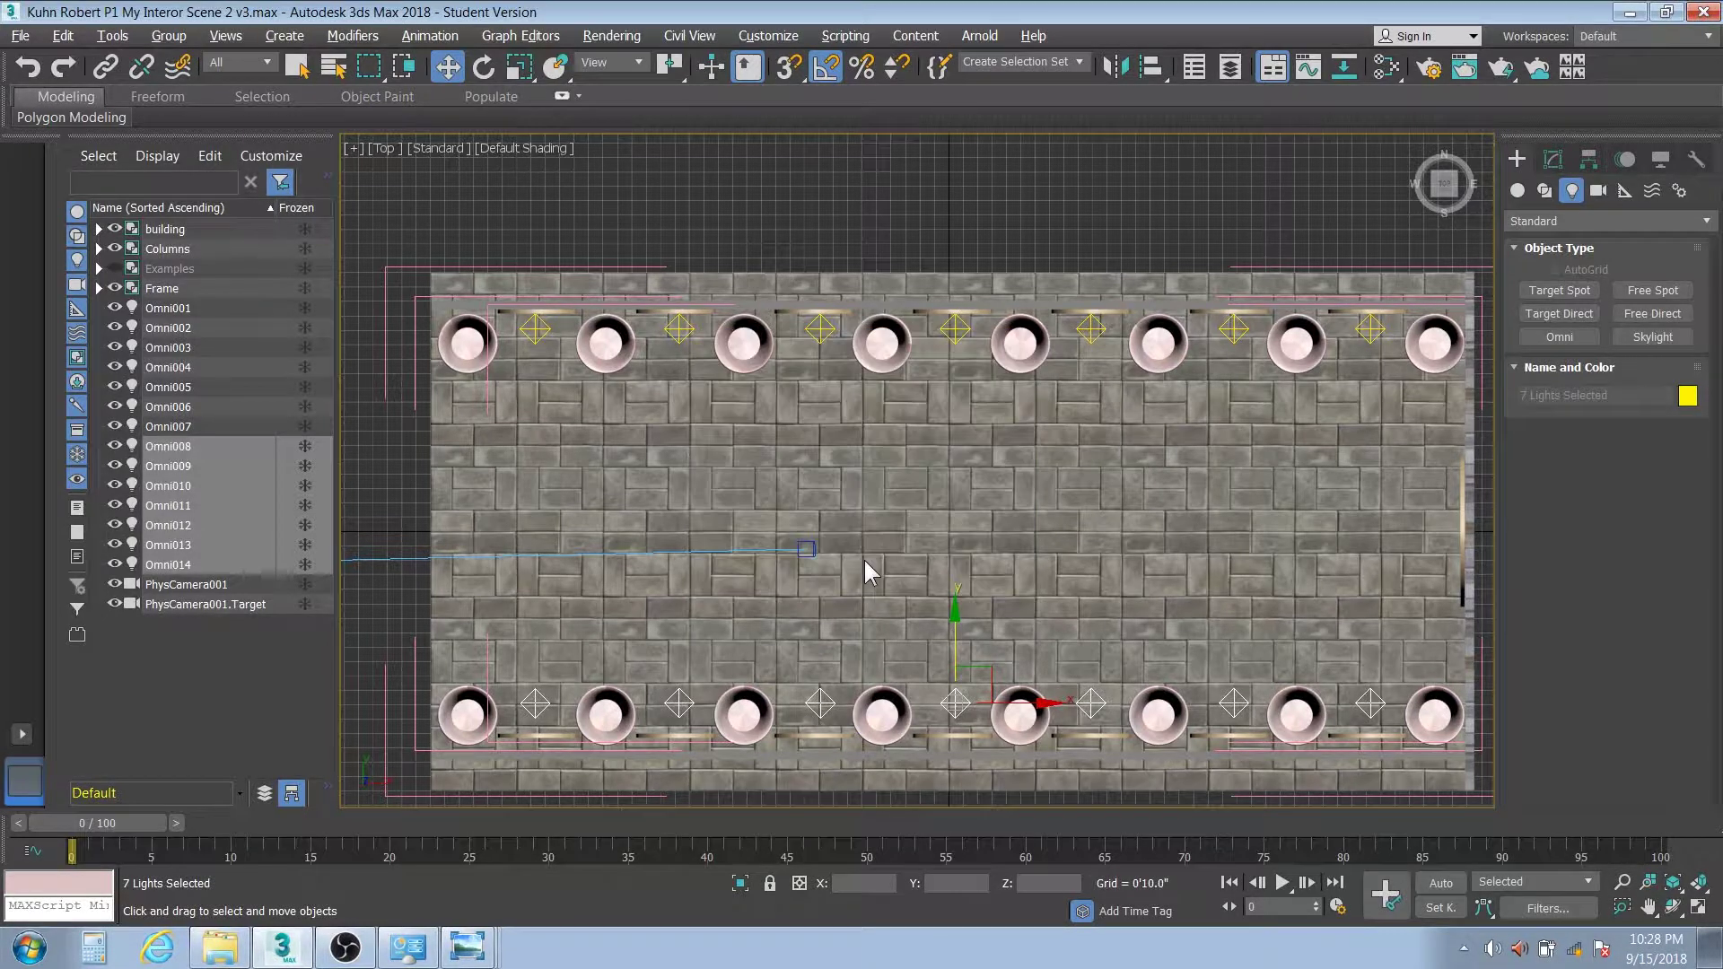
pyautogui.click(201, 308)
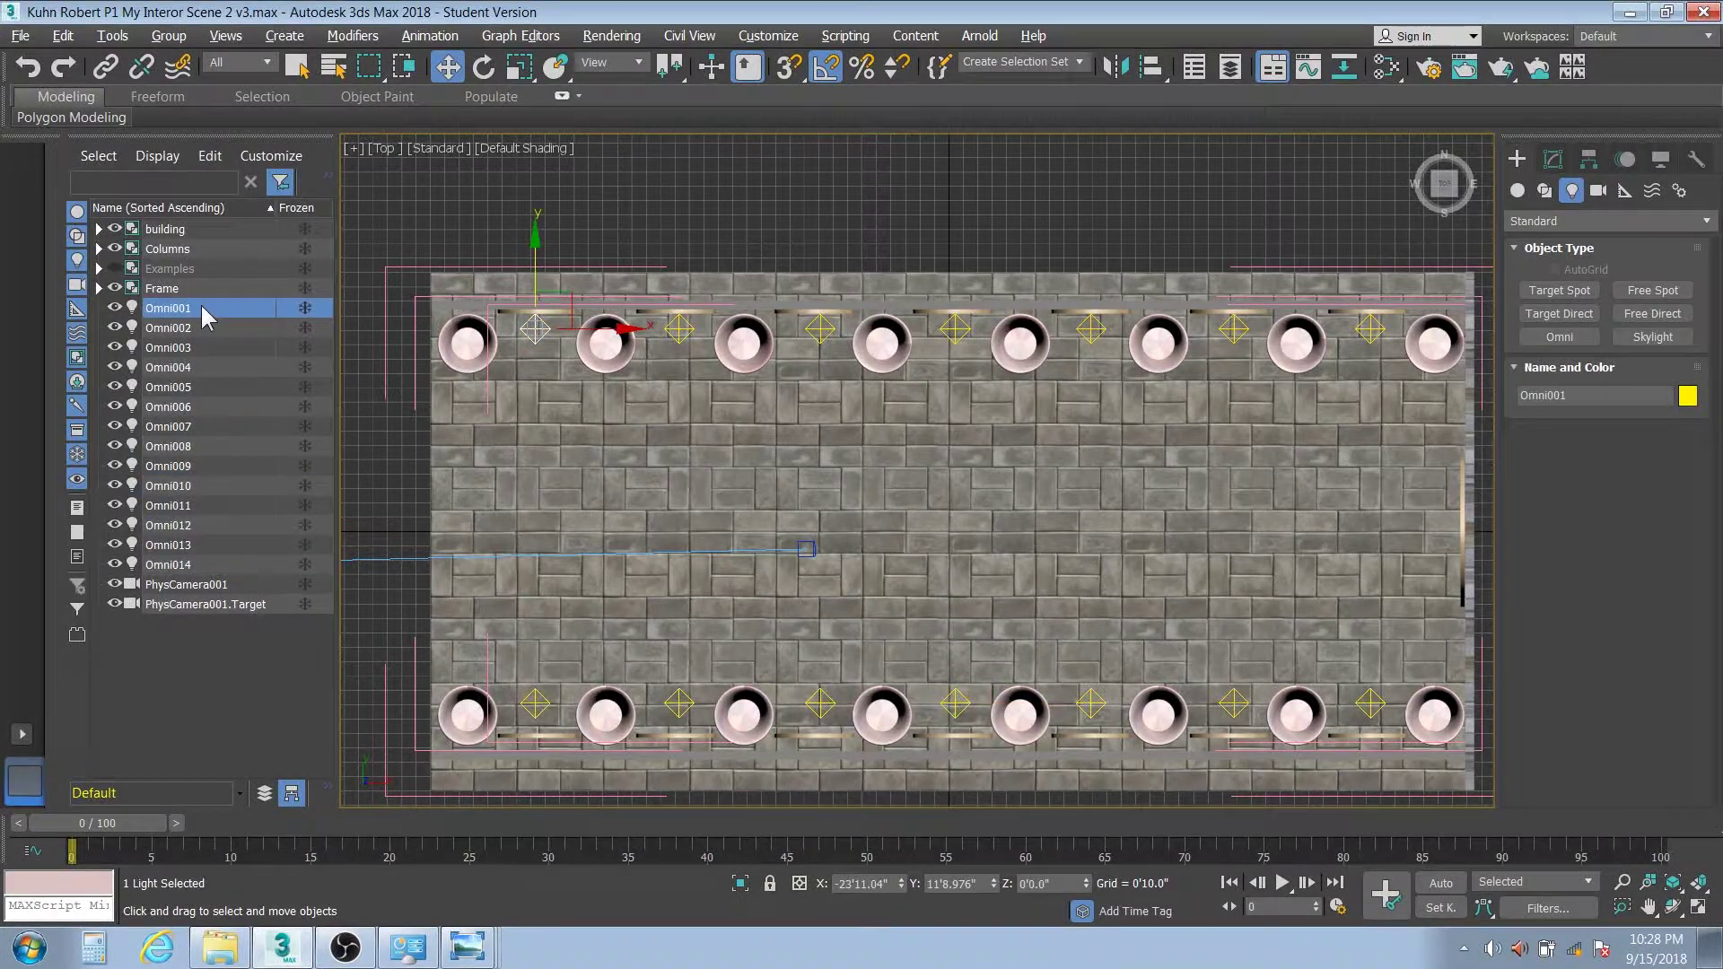
pyautogui.keyDown('shift'); pyautogui.click(217, 564); pyautogui.keyUp('shift')
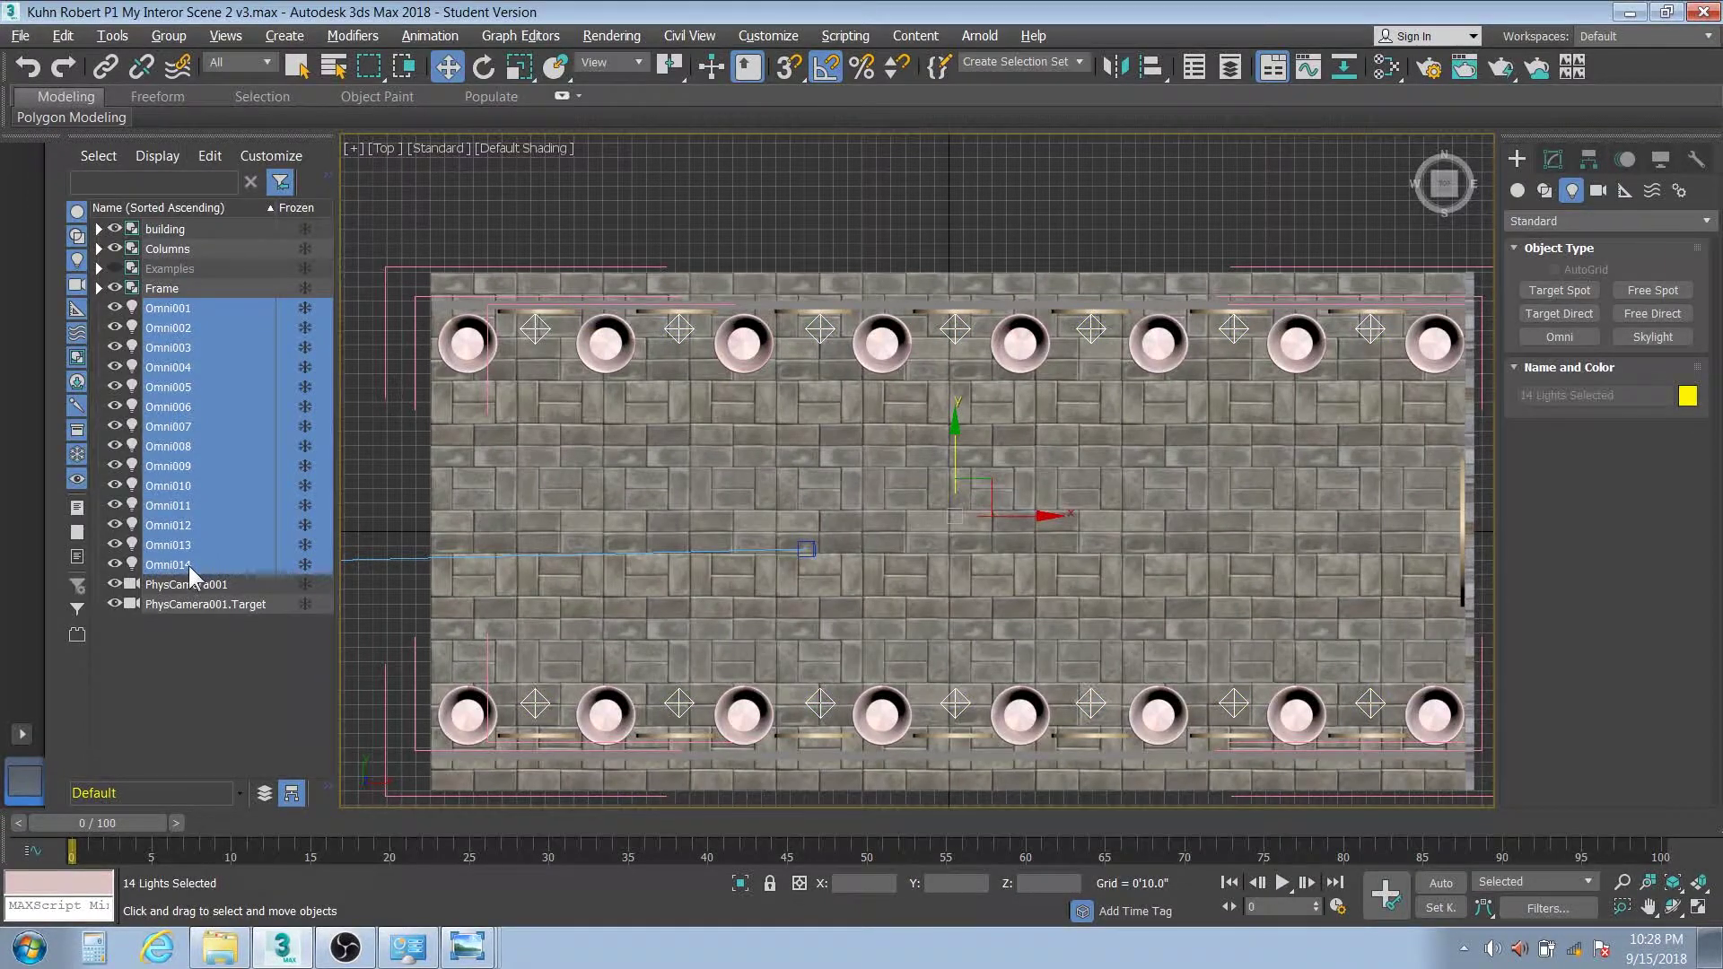
# In the Left view, raise all 14 omni lights to 9'4.907" on Y, then view through PhysCamera001
pyautogui.press('l')
pyautogui.moveTo(953, 571); pyautogui.dragTo(955, 653, button='middle')
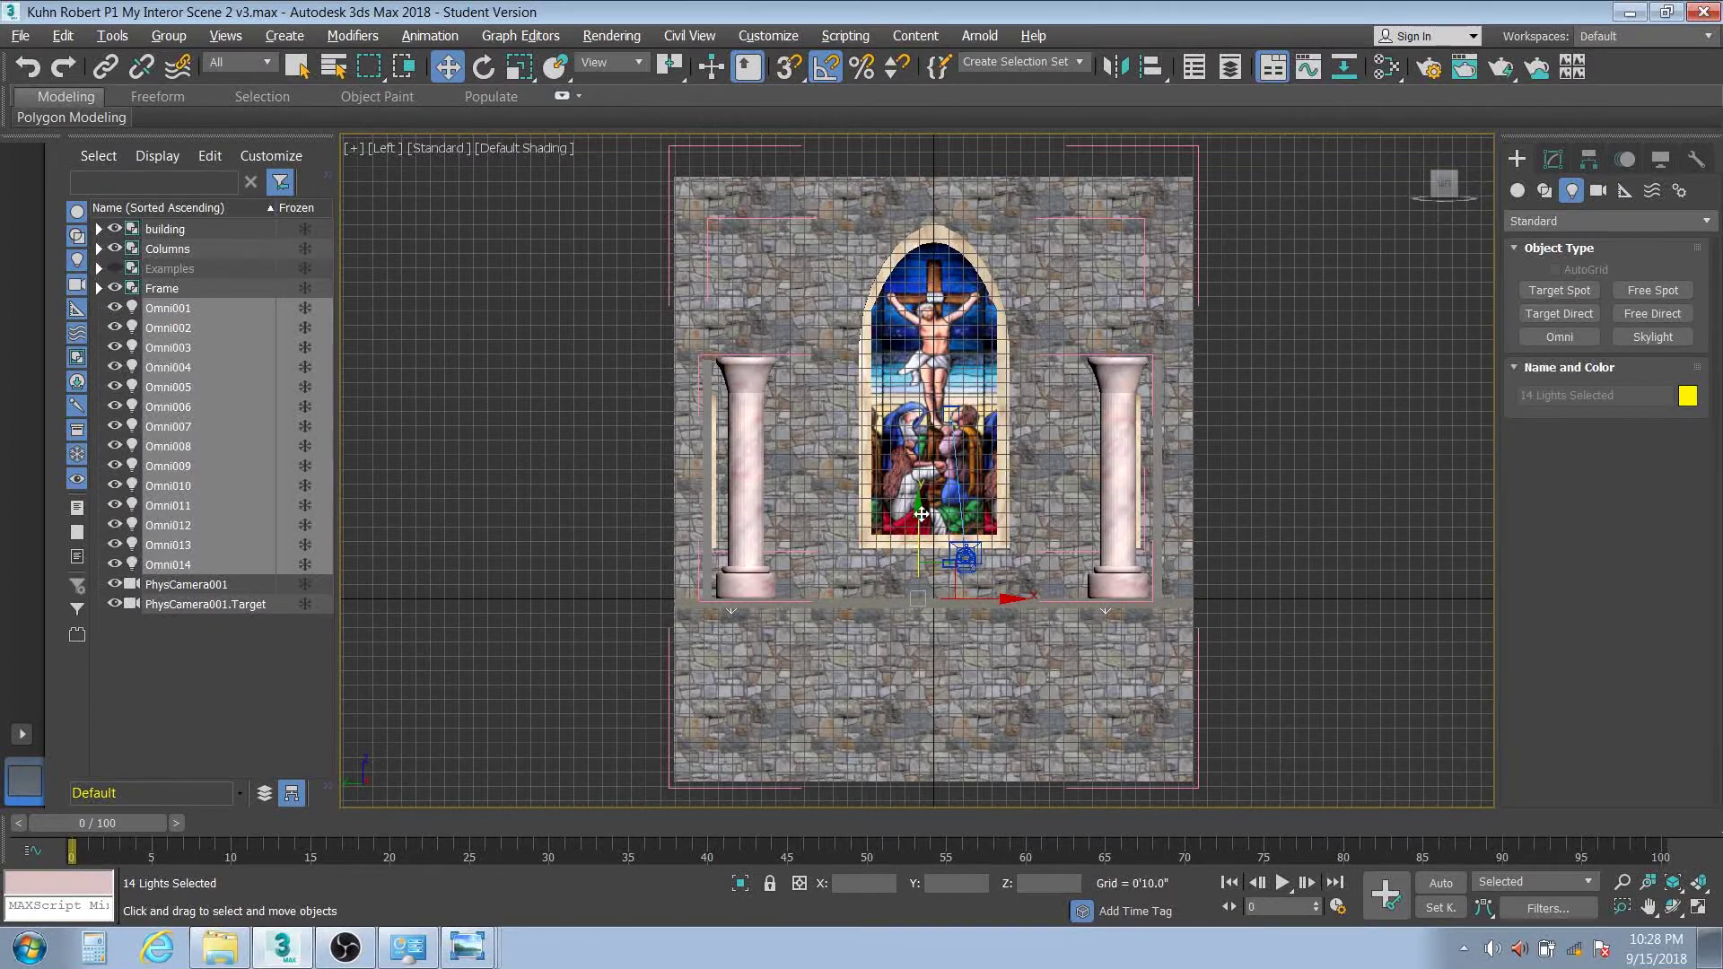
pyautogui.moveTo(920, 513); pyautogui.dragTo(895, 296)
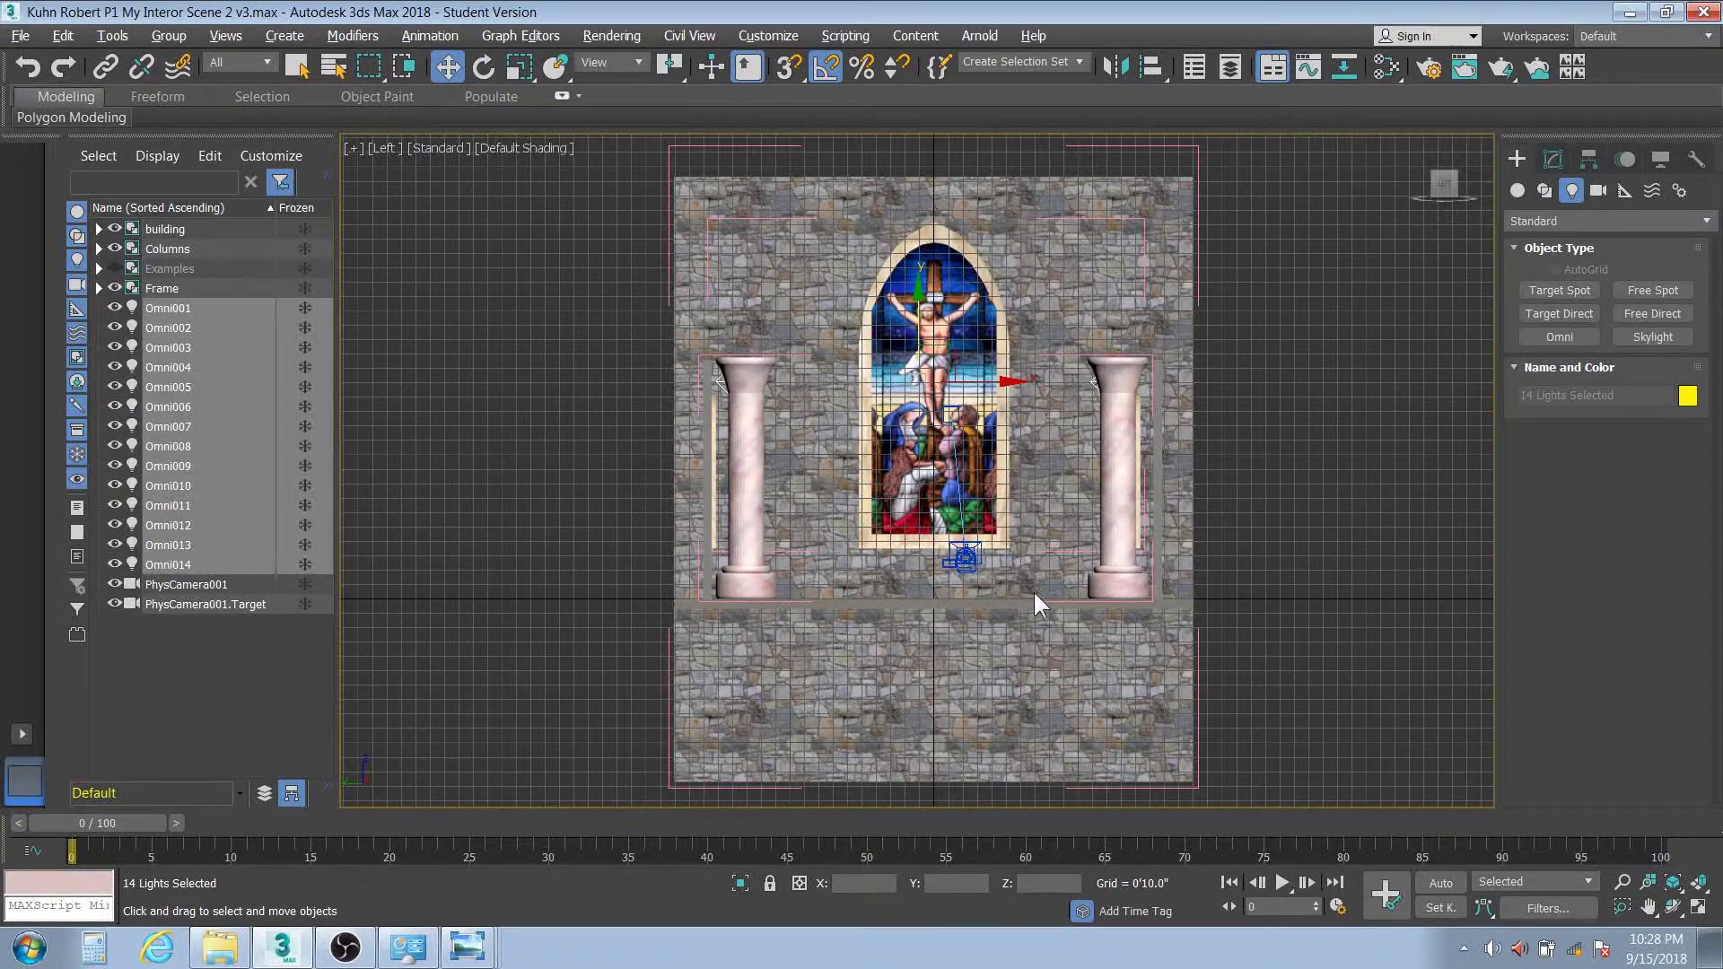
pyautogui.press('c')
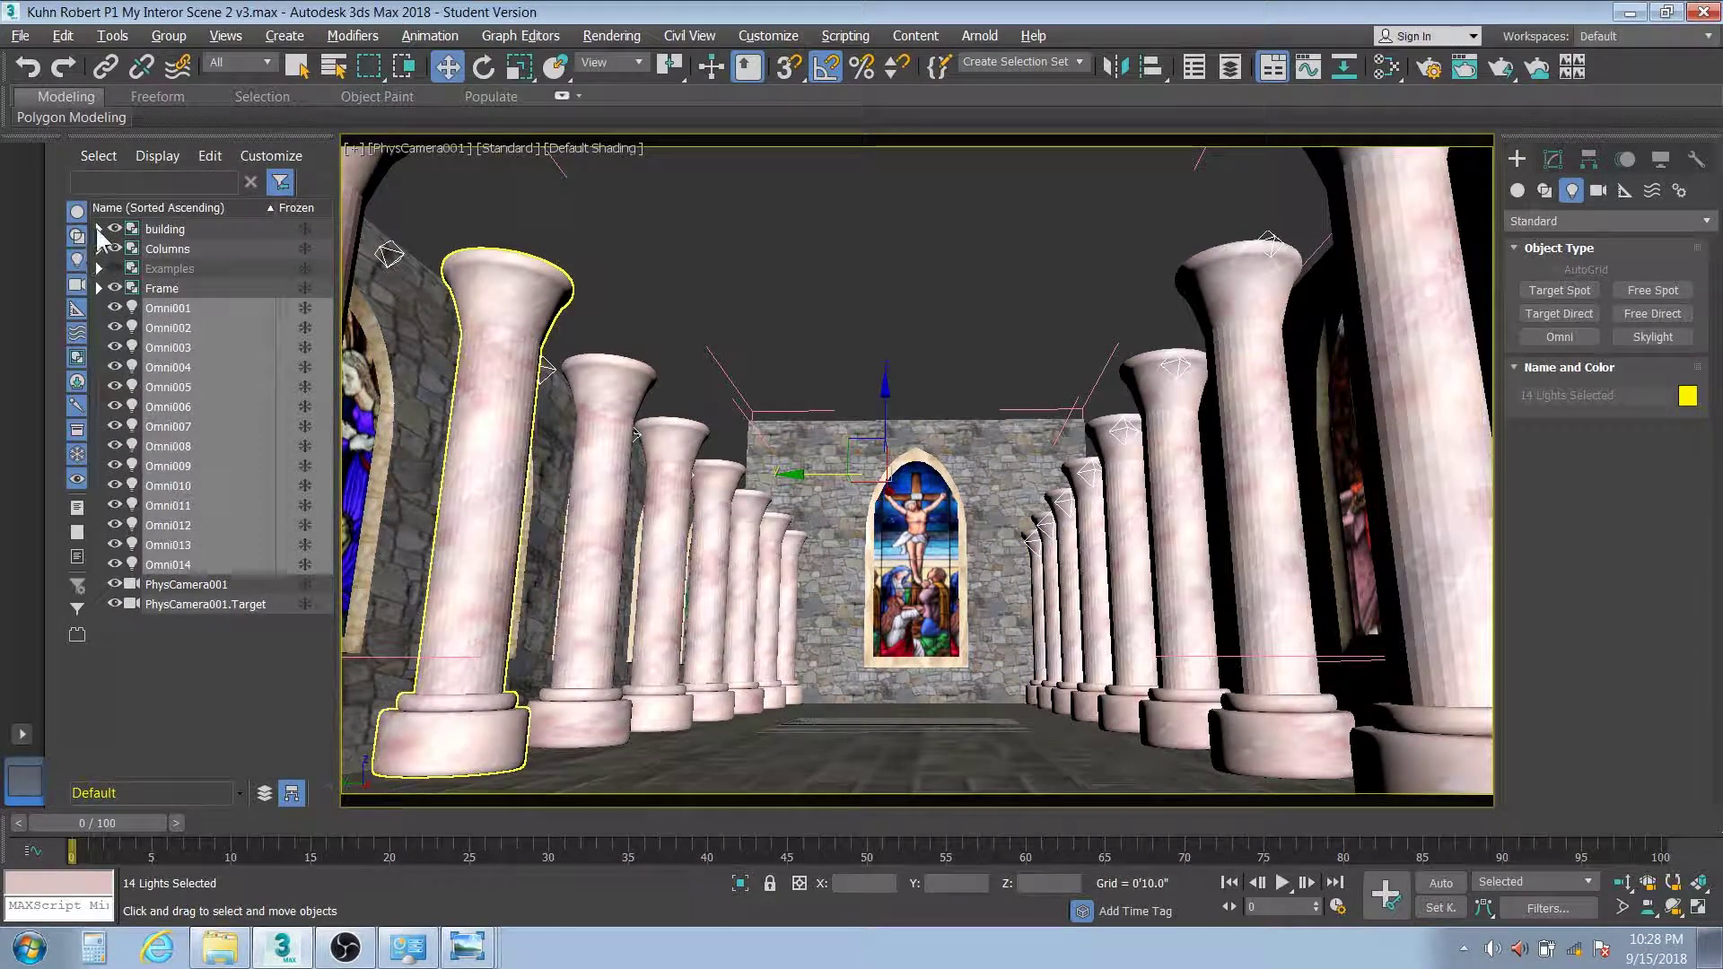
# Unhide the roof and set the 14 omni lights to multiplier 1.0 with white colour (saturation 0)
pyautogui.click(99, 229)
pyautogui.click(131, 347)
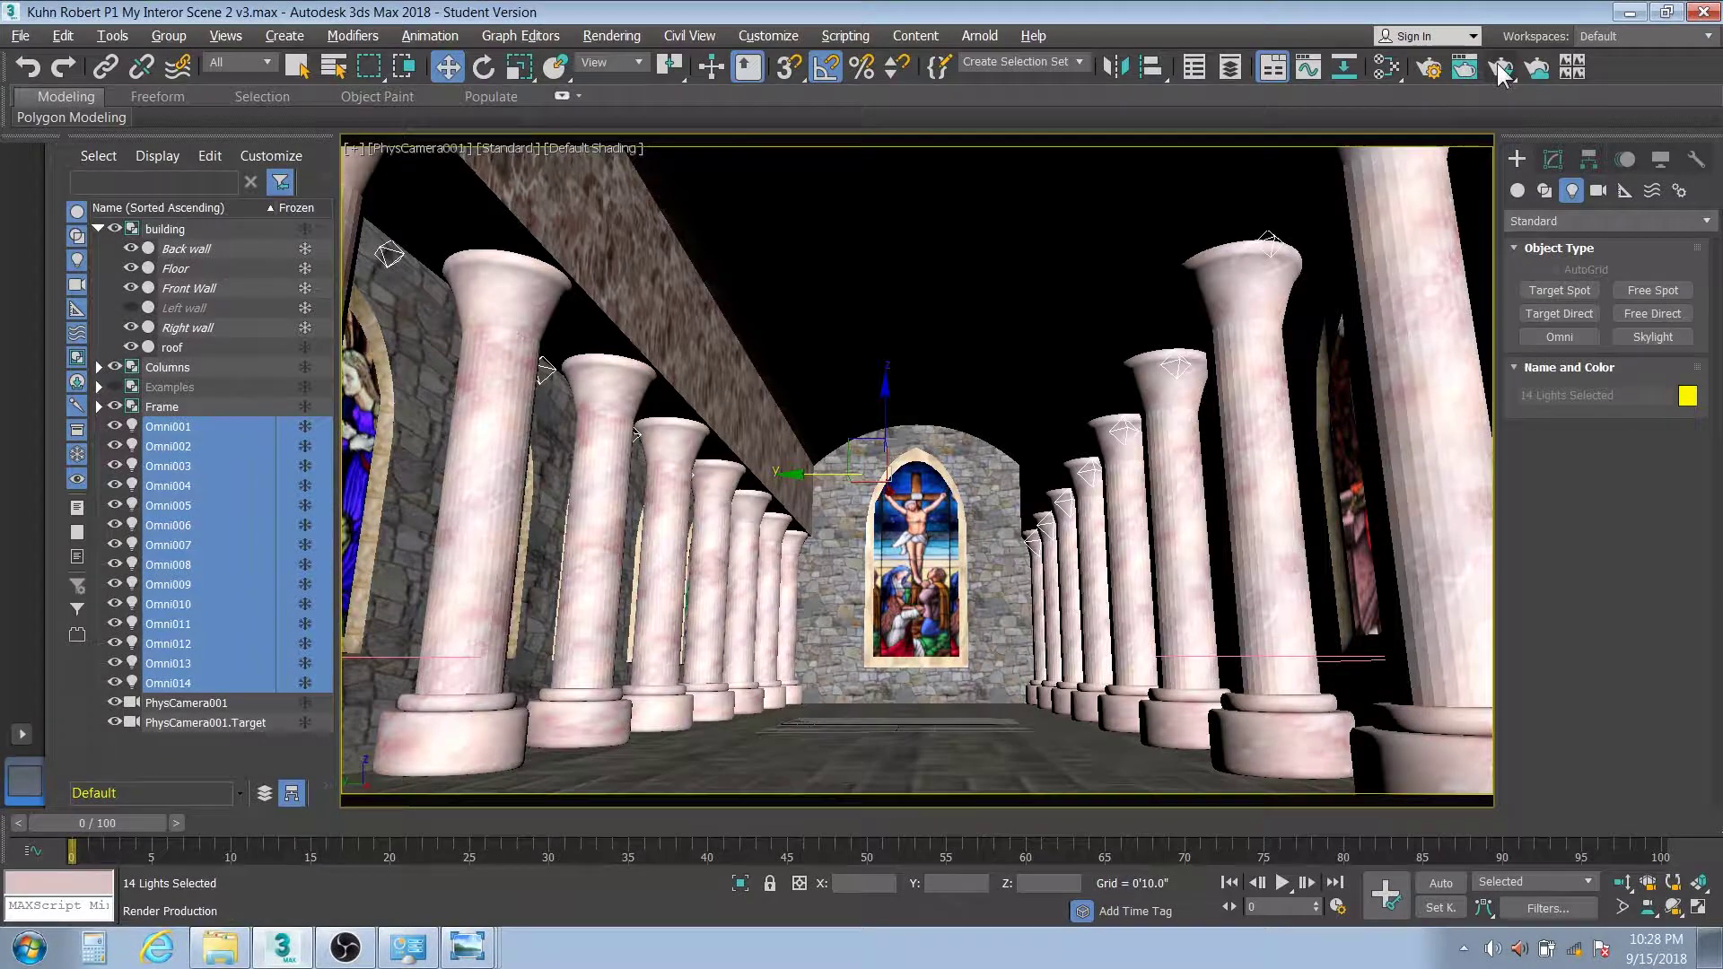
pyautogui.click(1550, 158)
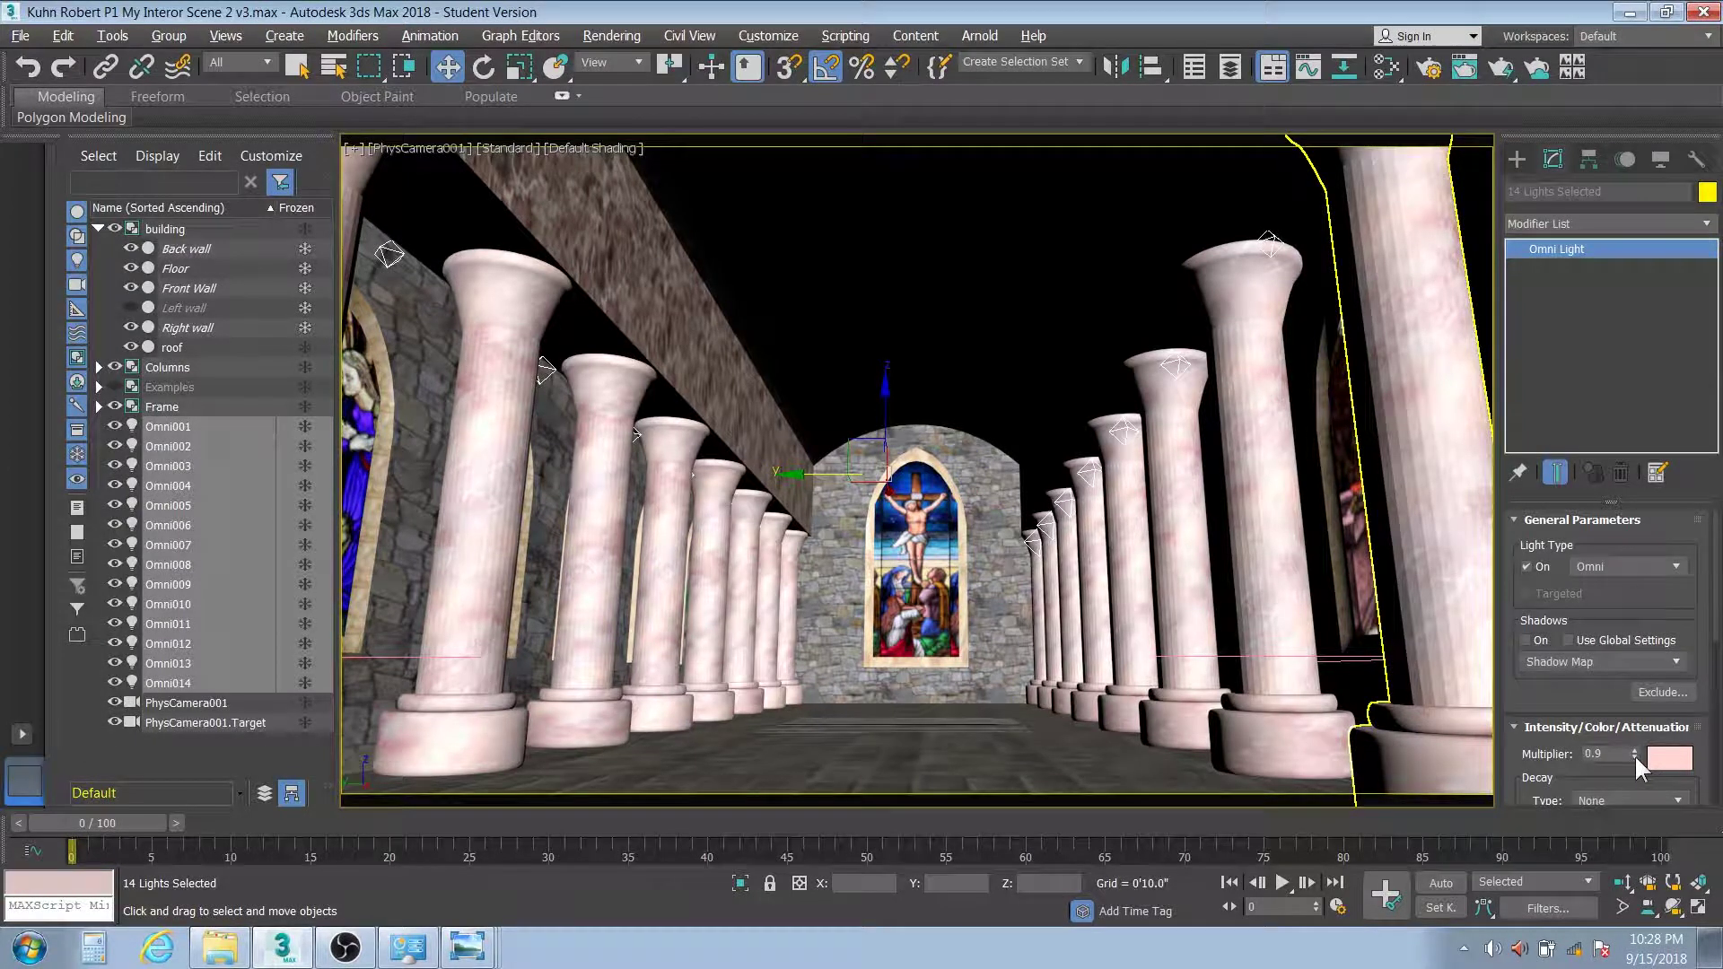
pyautogui.doubleClick(1602, 753)
pyautogui.write('1')
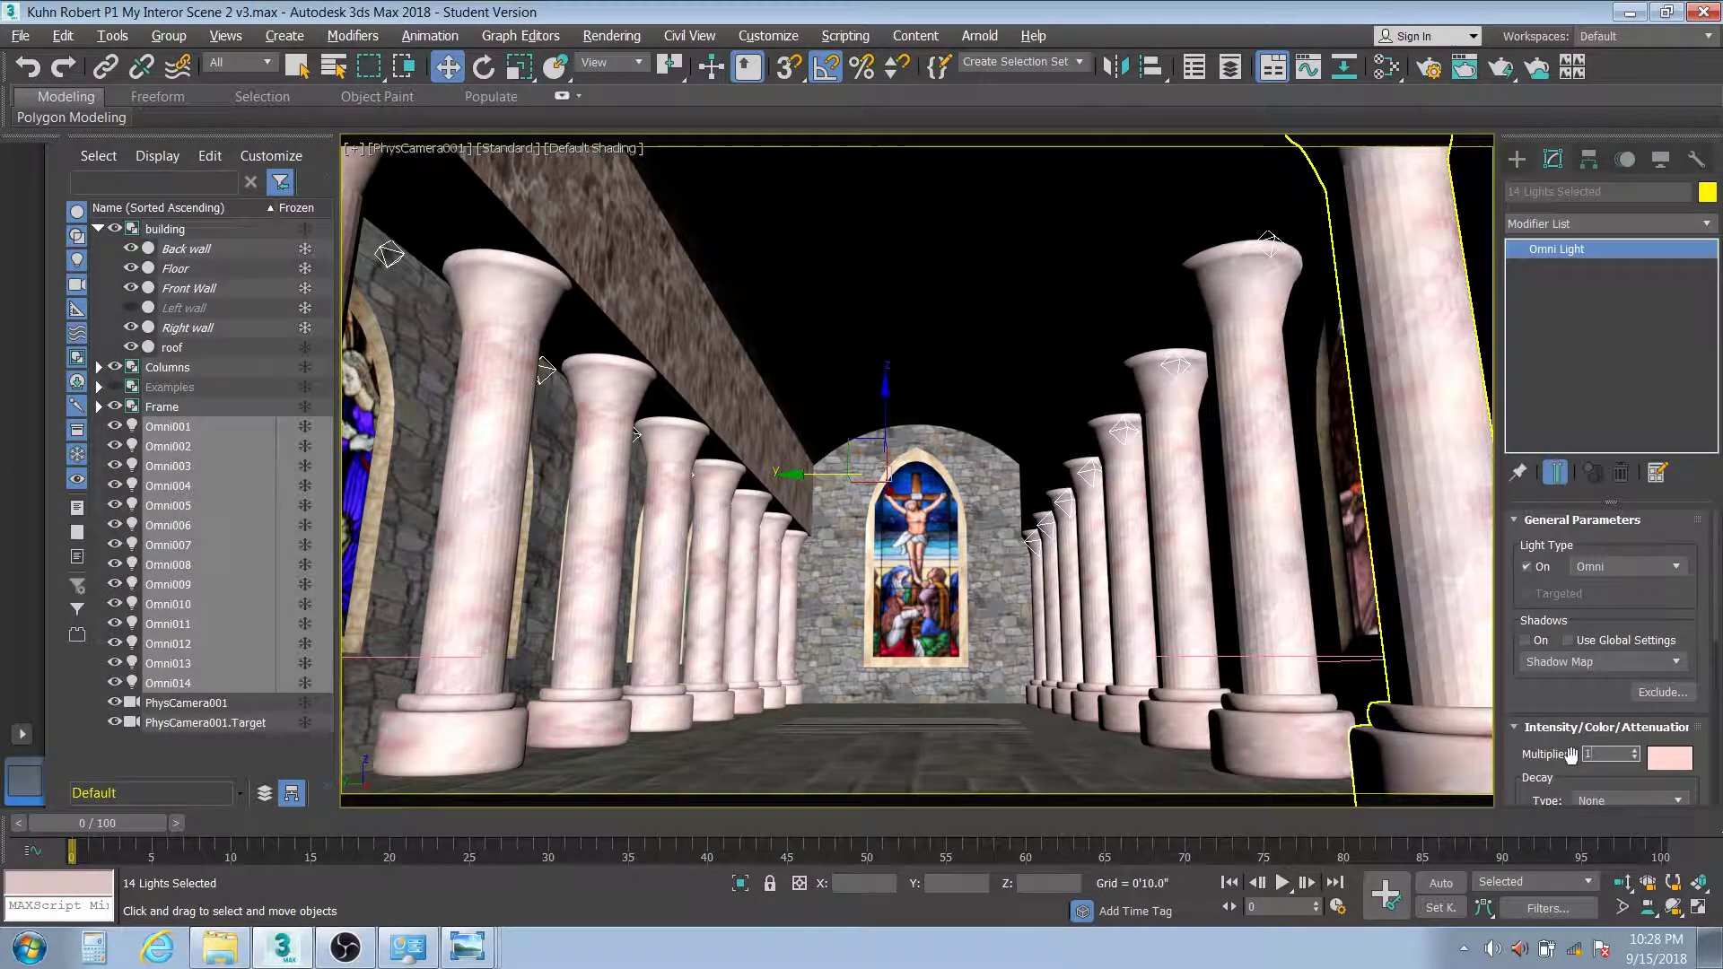
pyautogui.click(1668, 758)
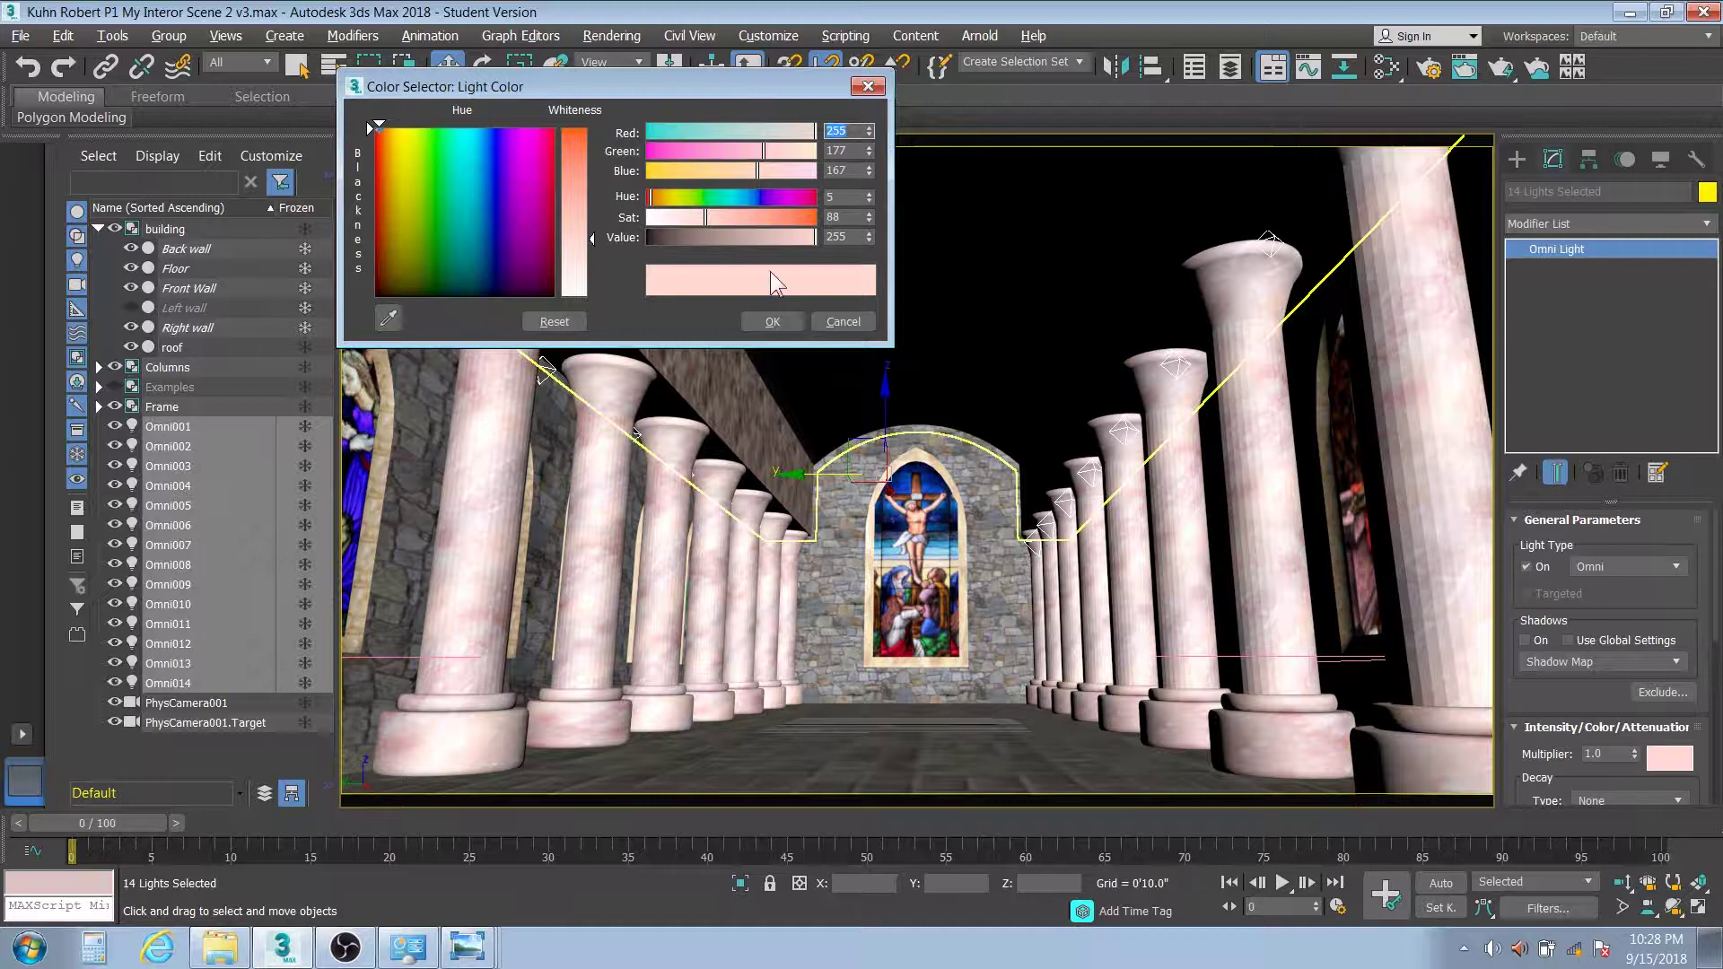
pyautogui.rightClick(867, 218)
pyautogui.click(774, 321)
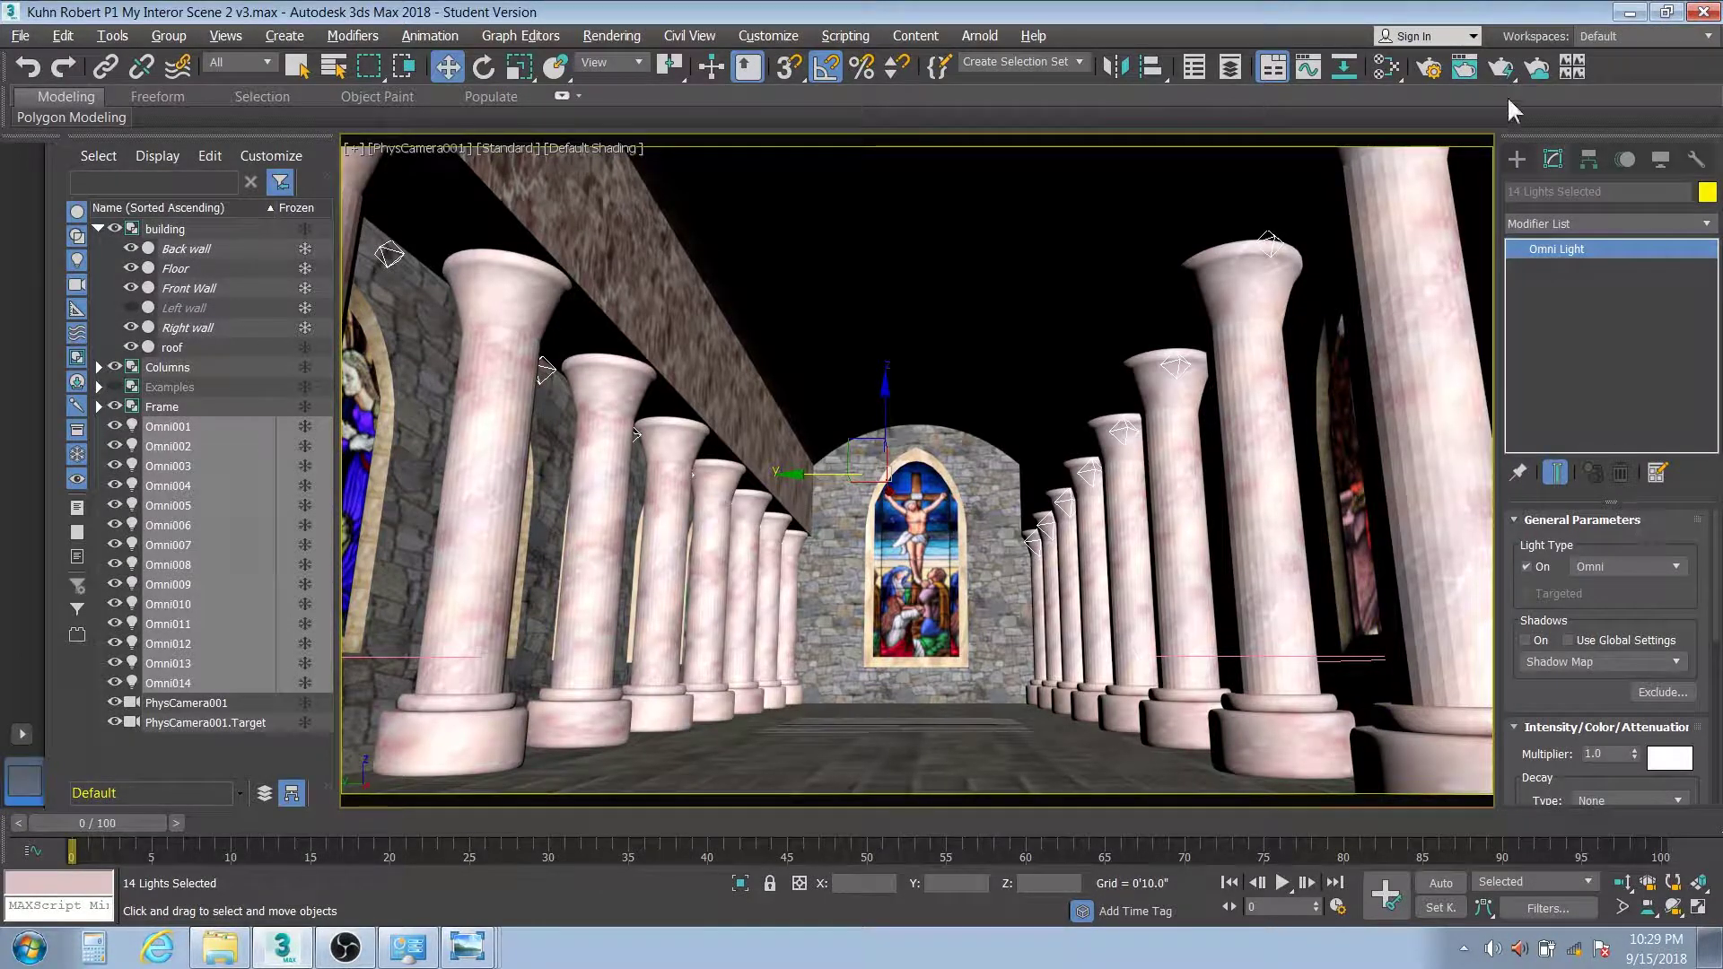
# Render a test frame of the nave, close the washed-out result, and enable Shadows On for the lights
pyautogui.click(1499, 70)
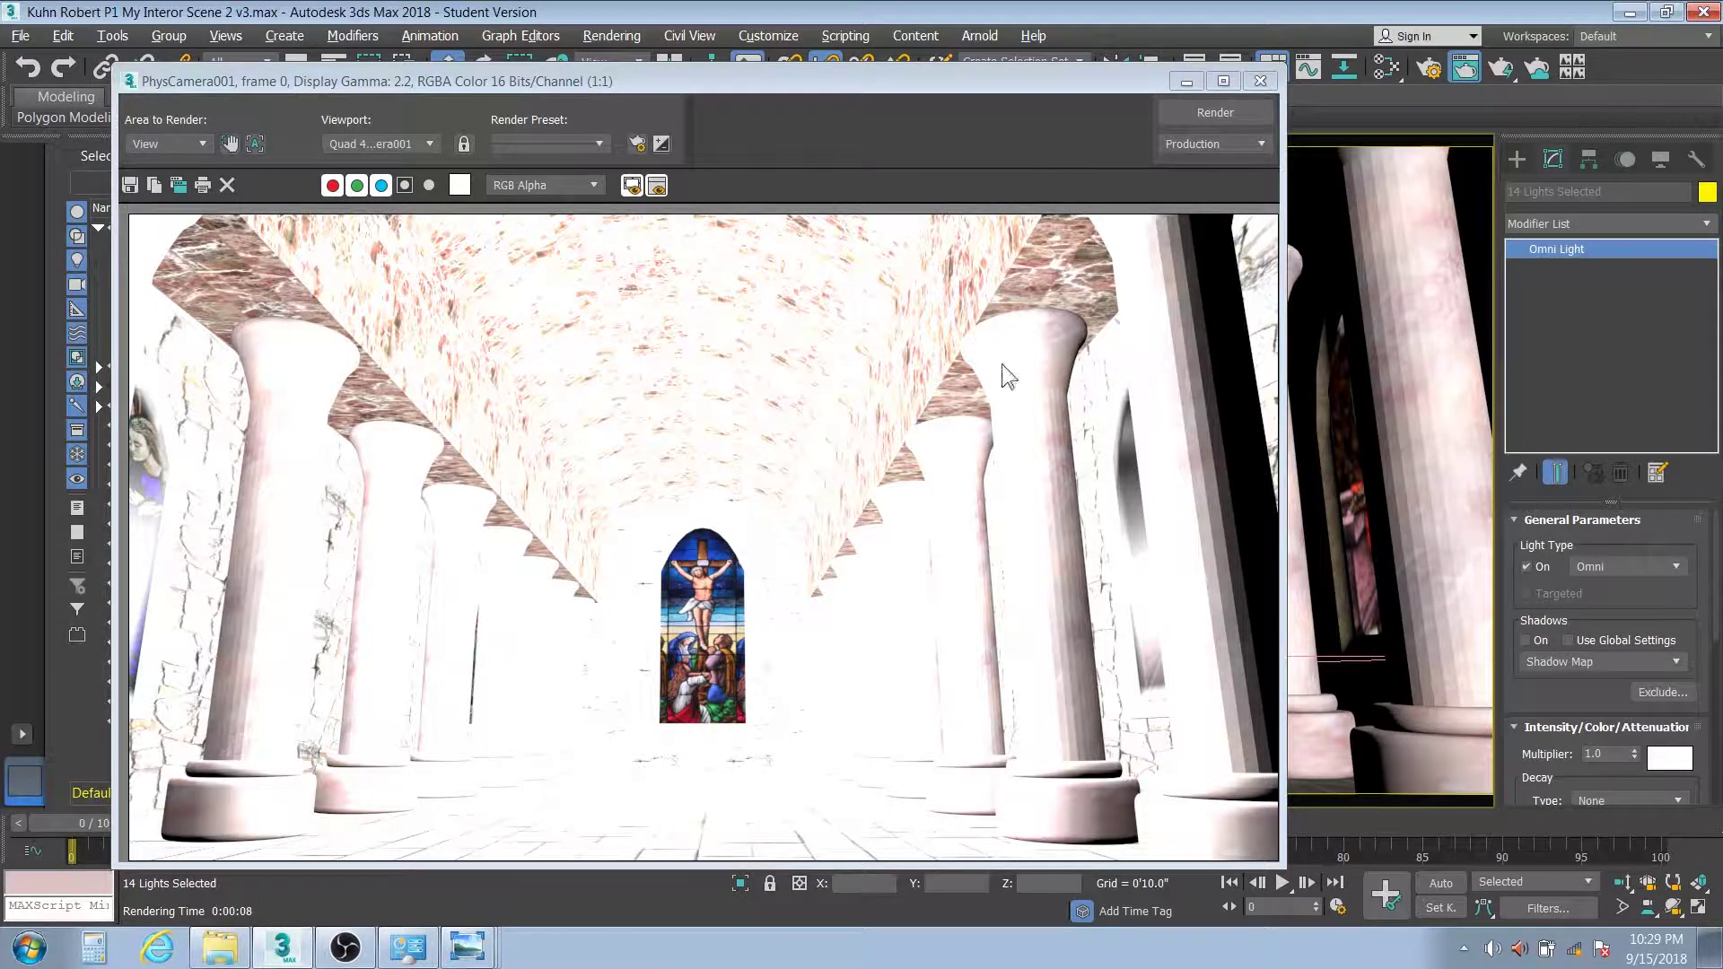
pyautogui.click(1260, 80)
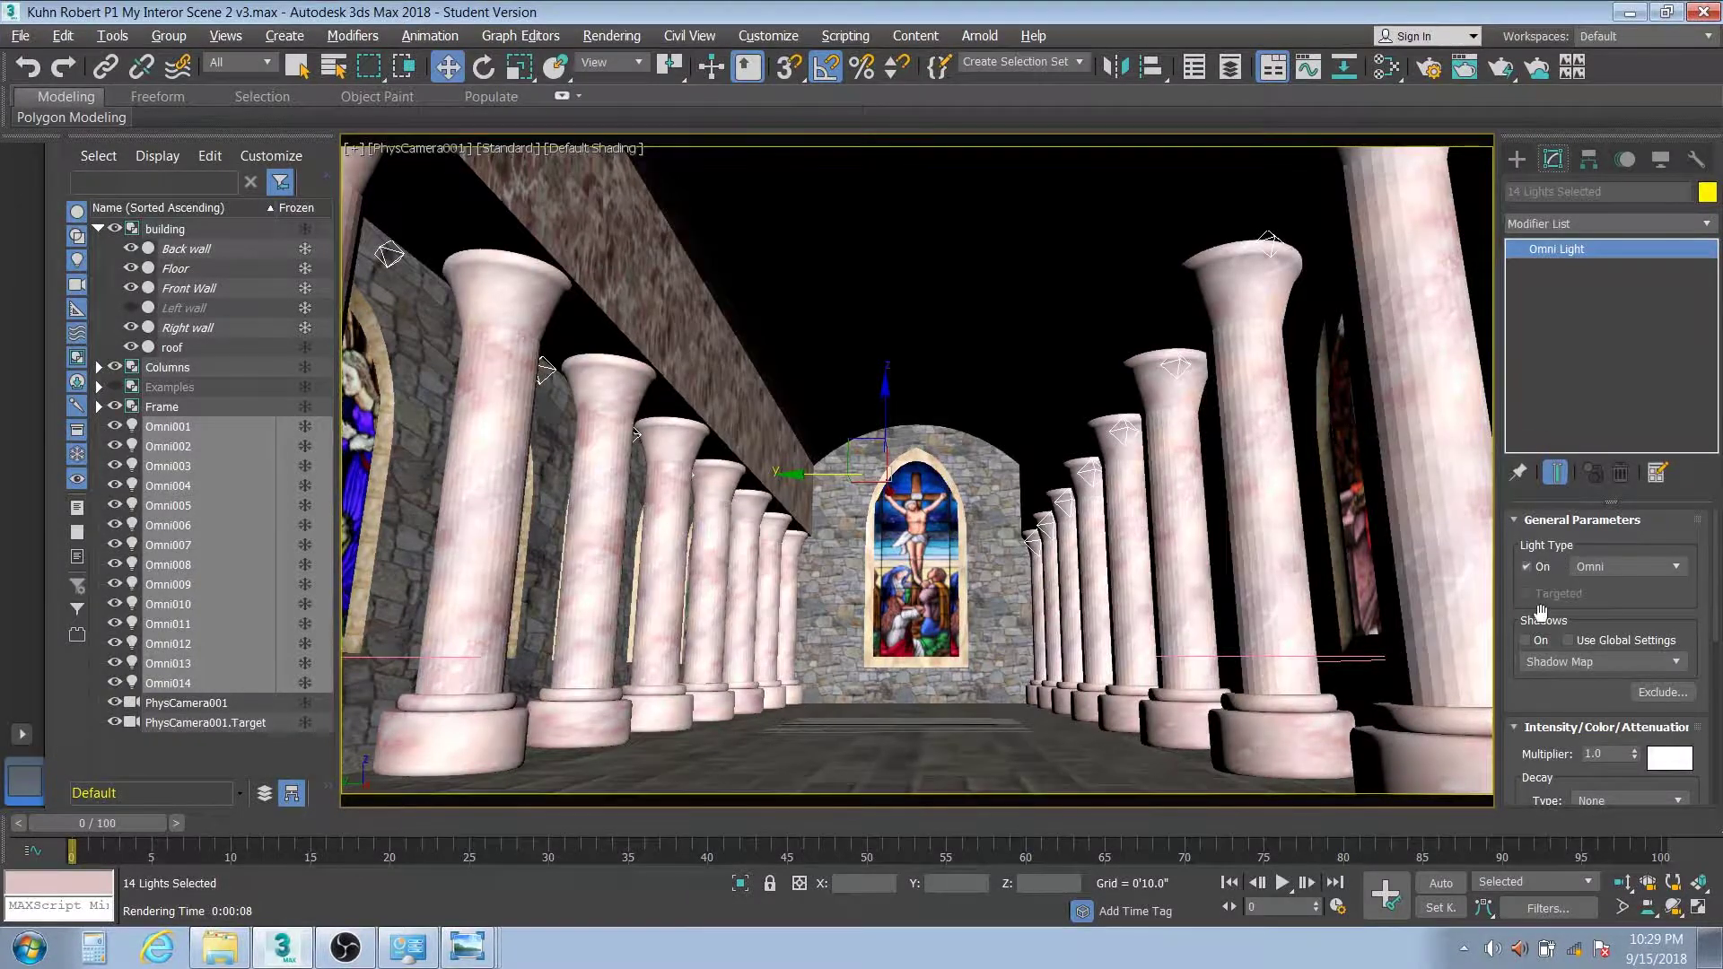
pyautogui.click(1525, 640)
# Set the omni lights' decay type to Inverse Square and re-render the camera view
pyautogui.scroll(-3, 1601, 657)
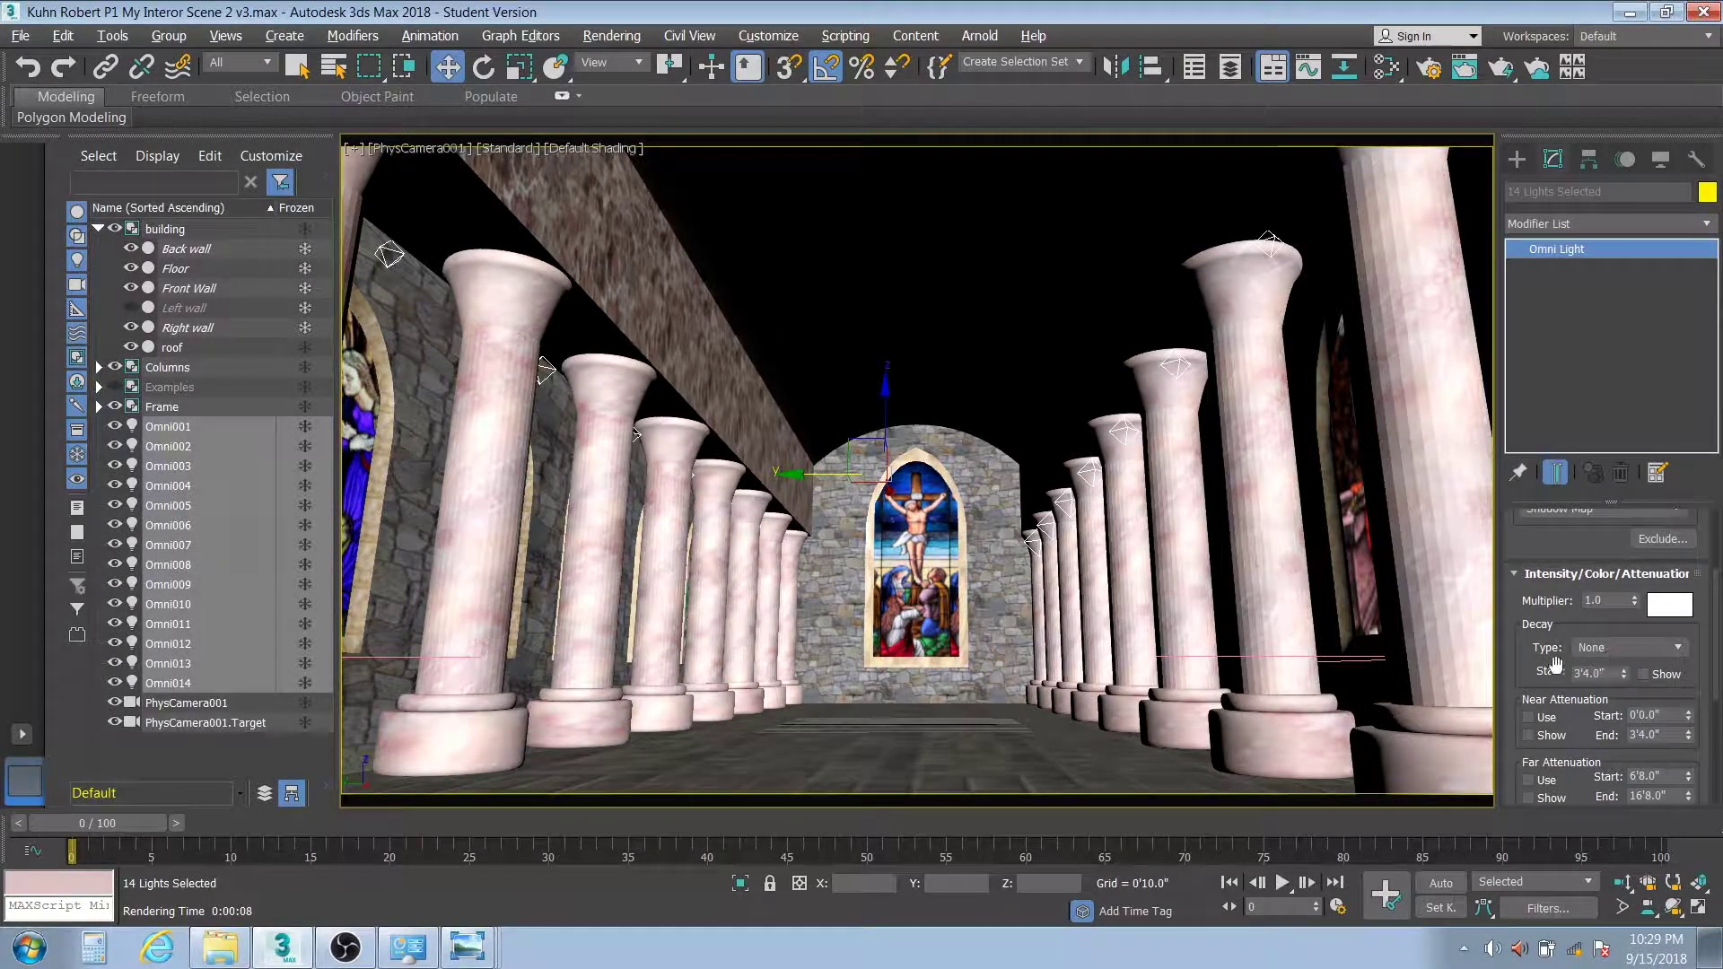
pyautogui.click(1665, 646)
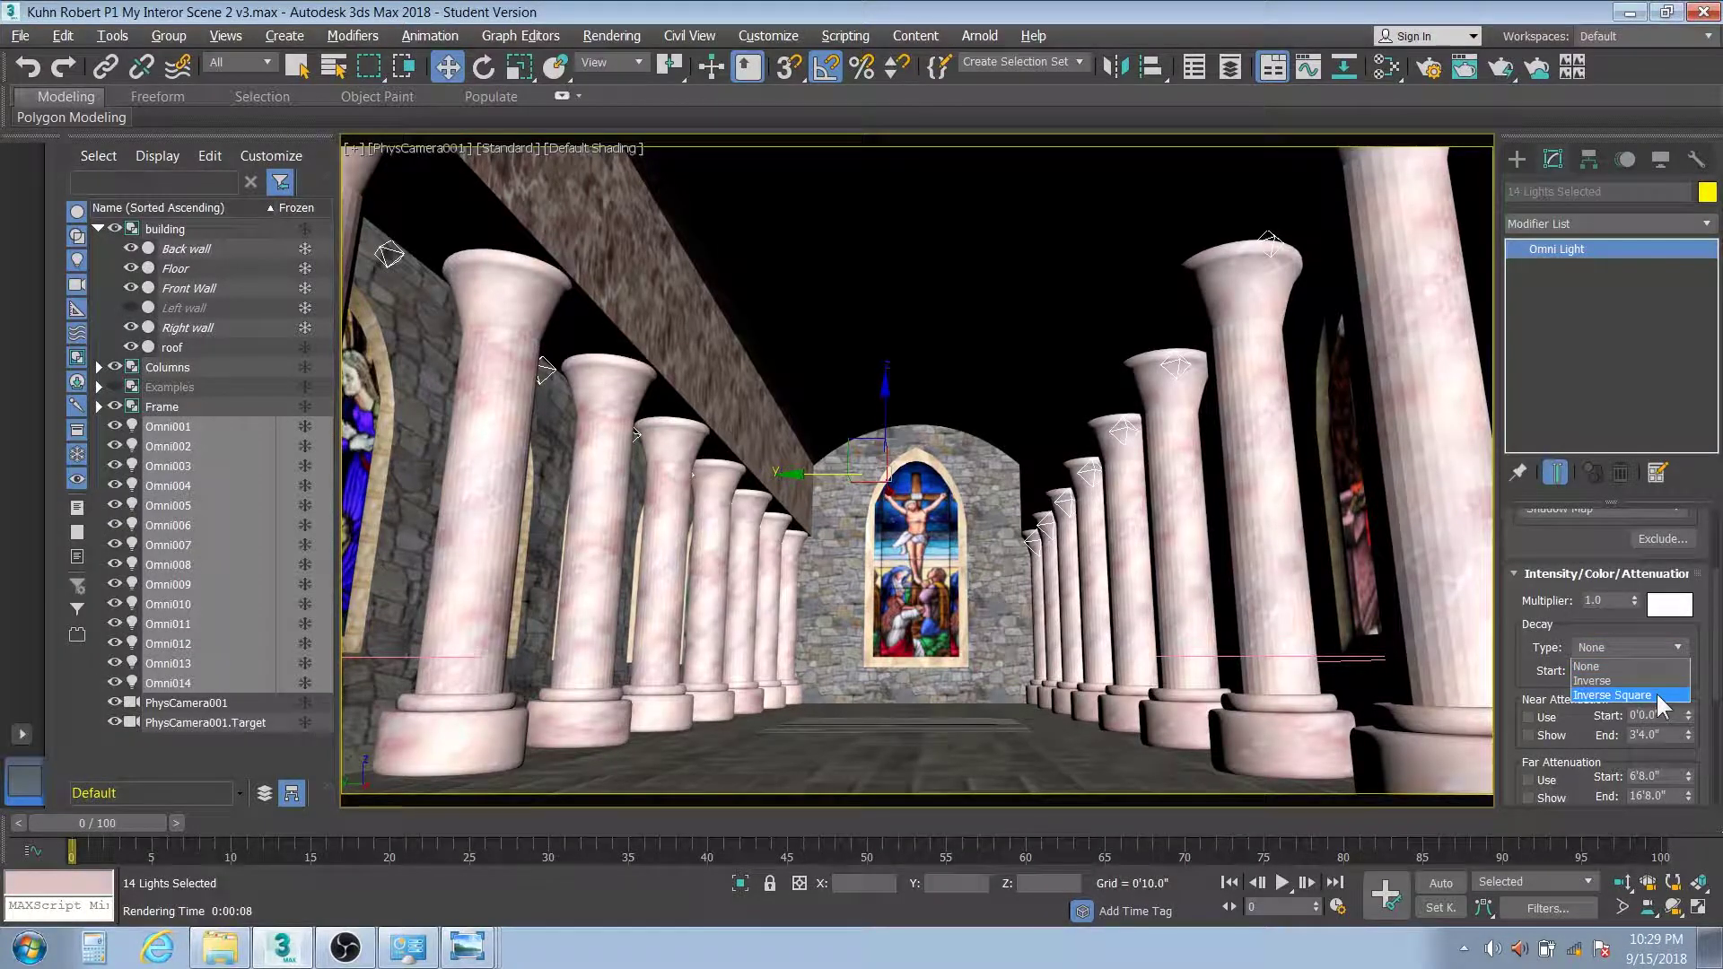
pyautogui.click(1655, 695)
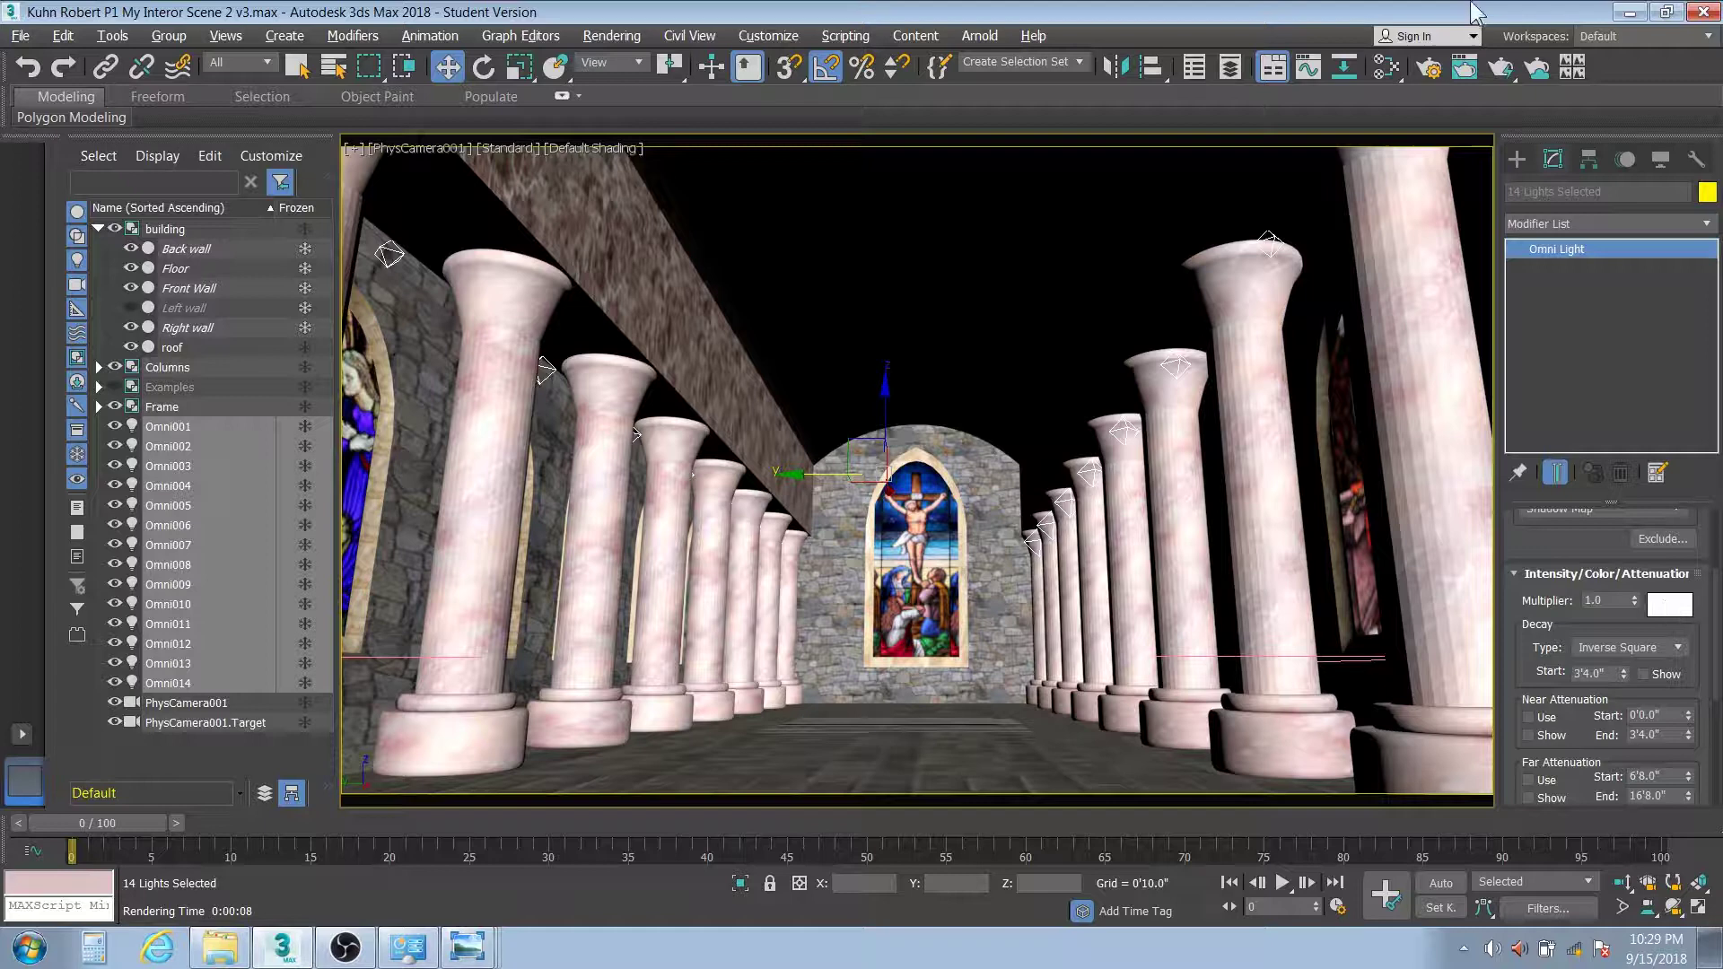
pyautogui.click(1503, 64)
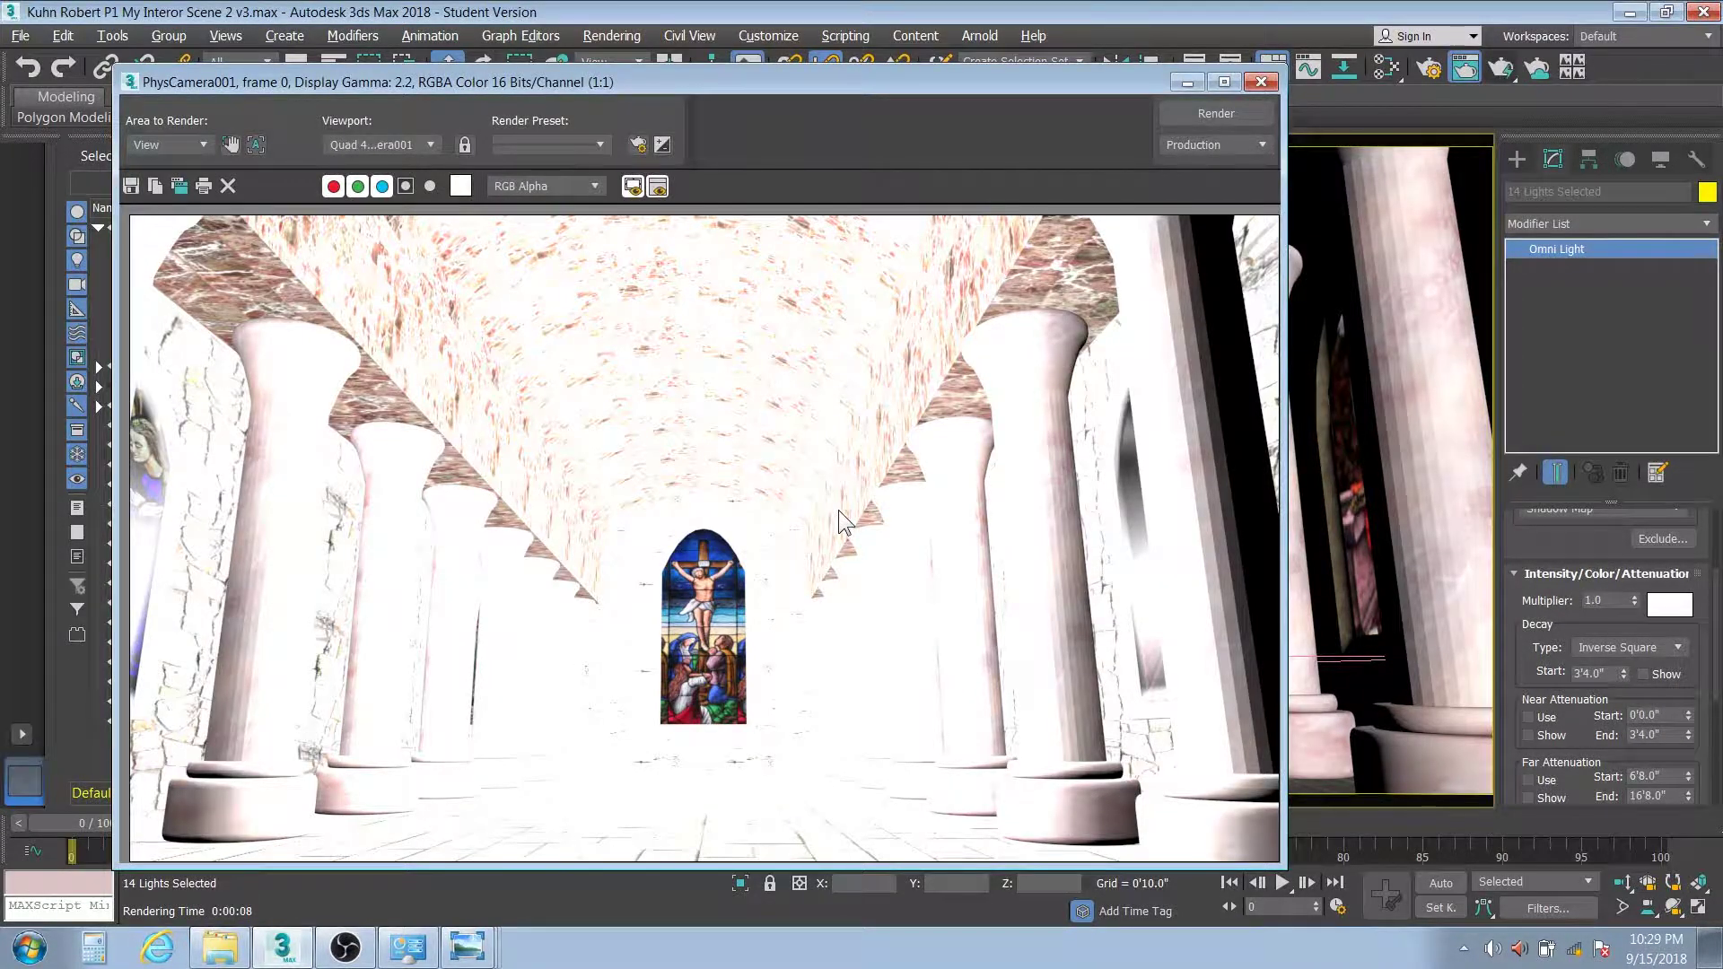
pyautogui.hotkey('shift', 'q')
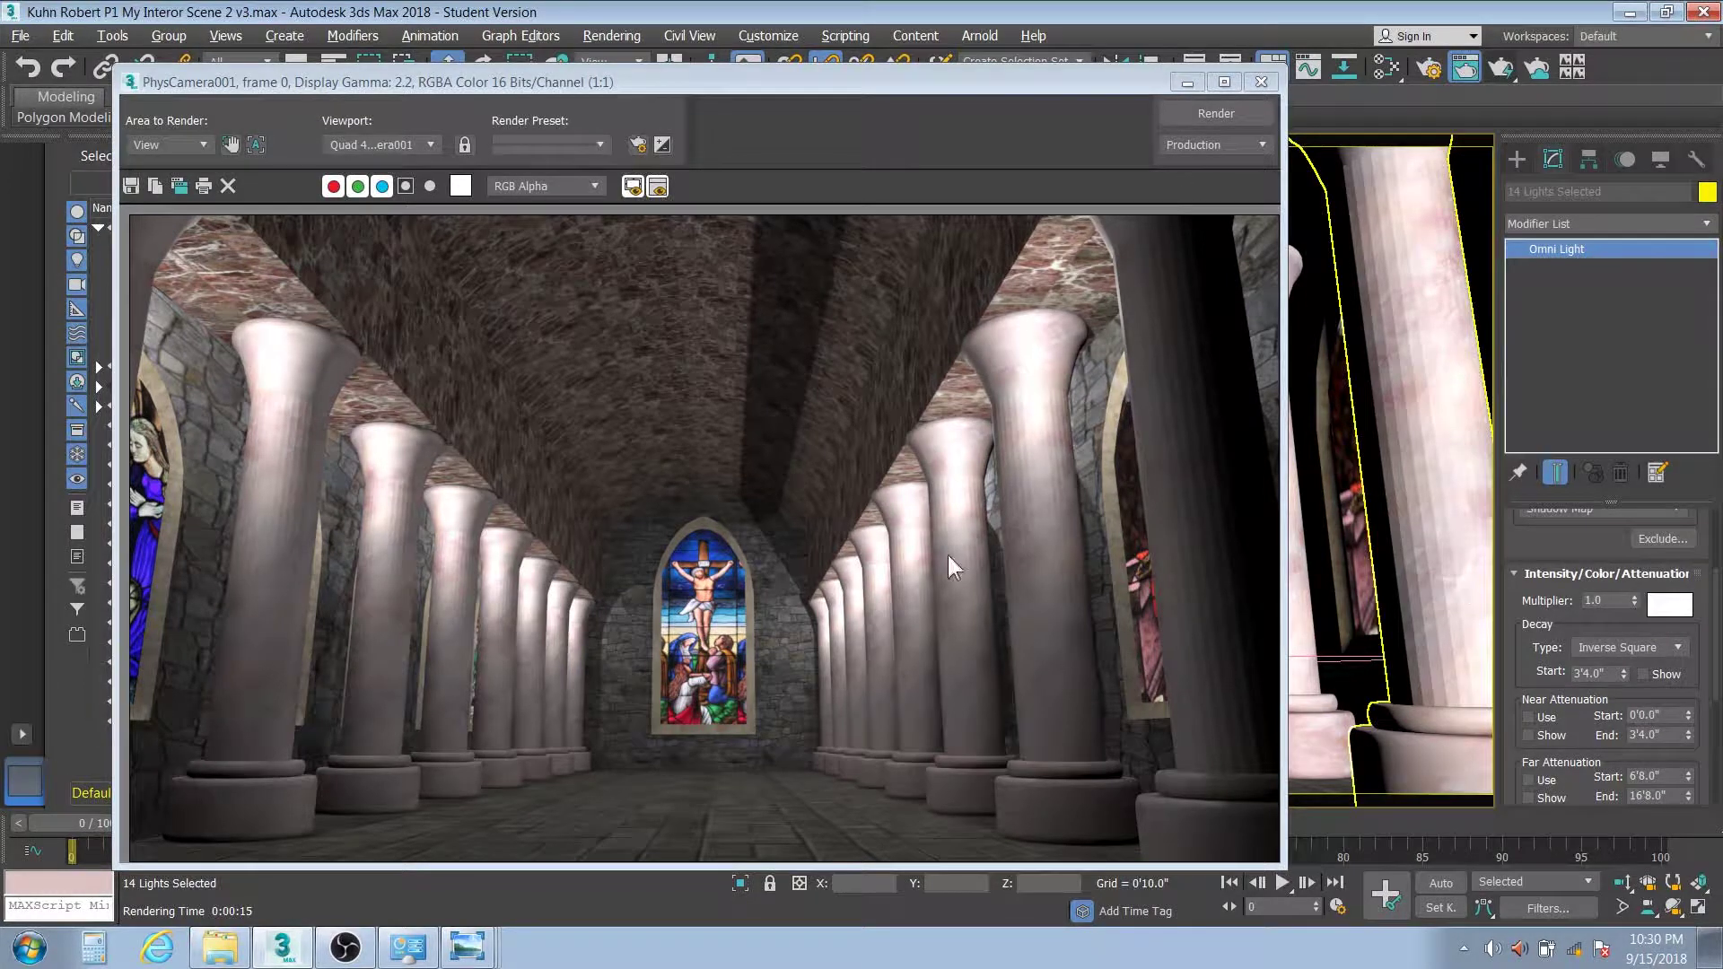
# Change the 14 omni lights' colour to a pale warm peach (R 255, G 180, B 165)
pyautogui.click(1674, 607)
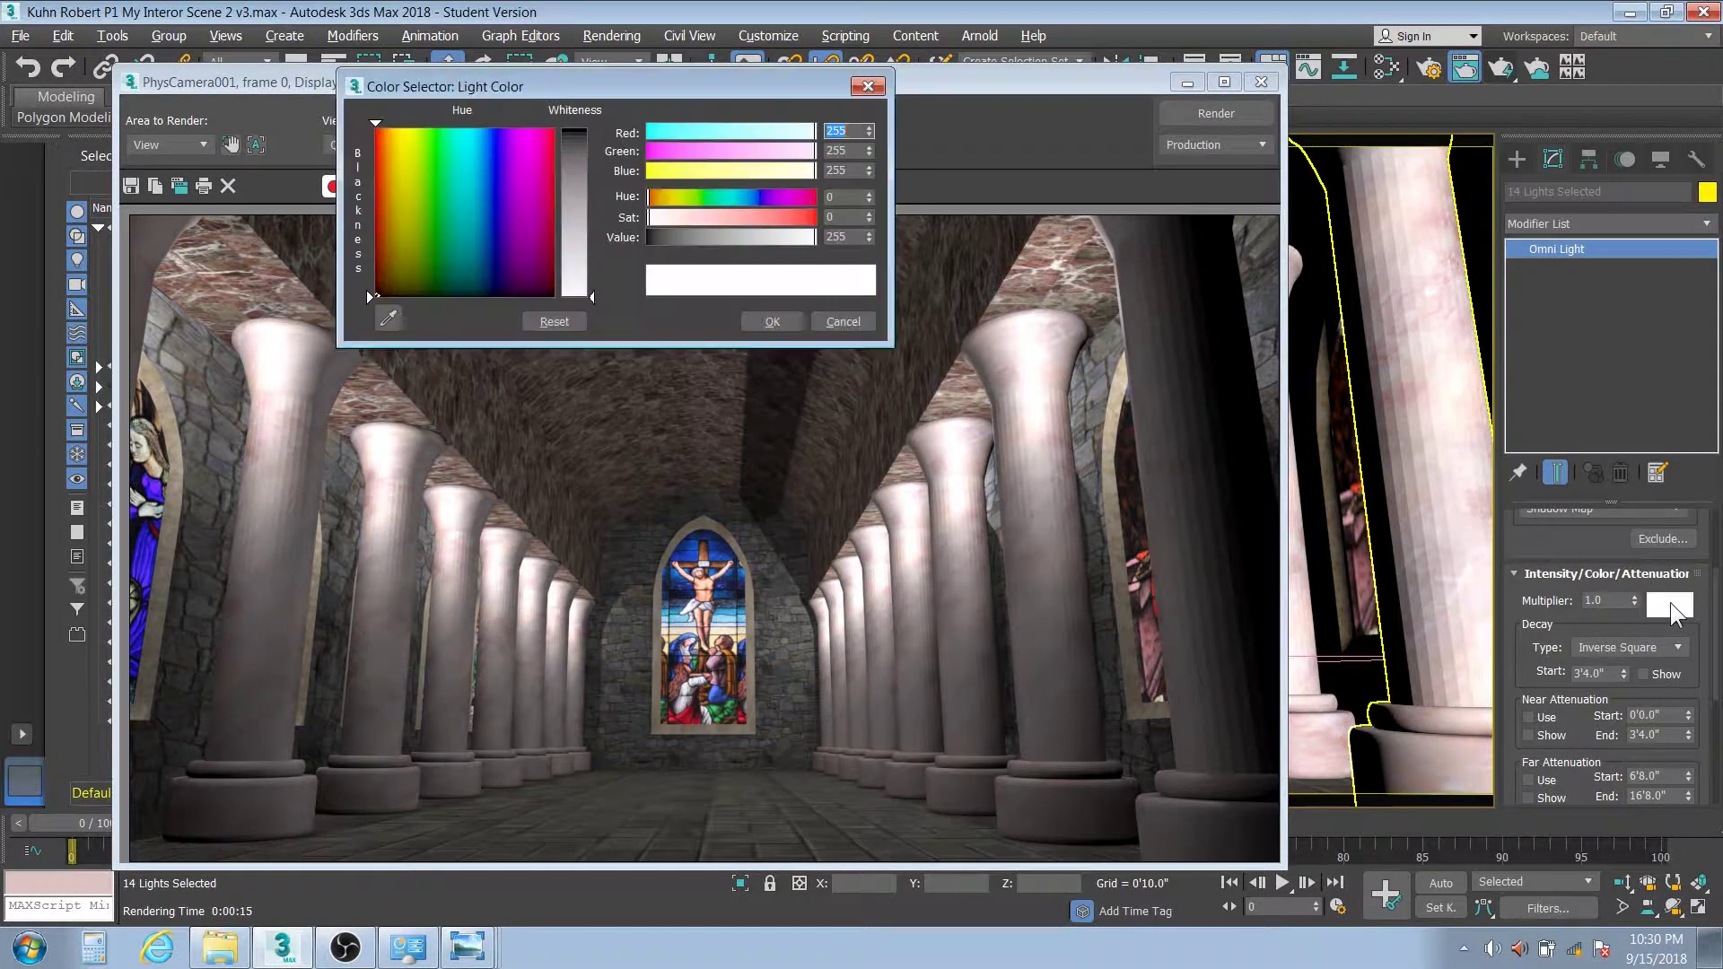
pyautogui.click(714, 216)
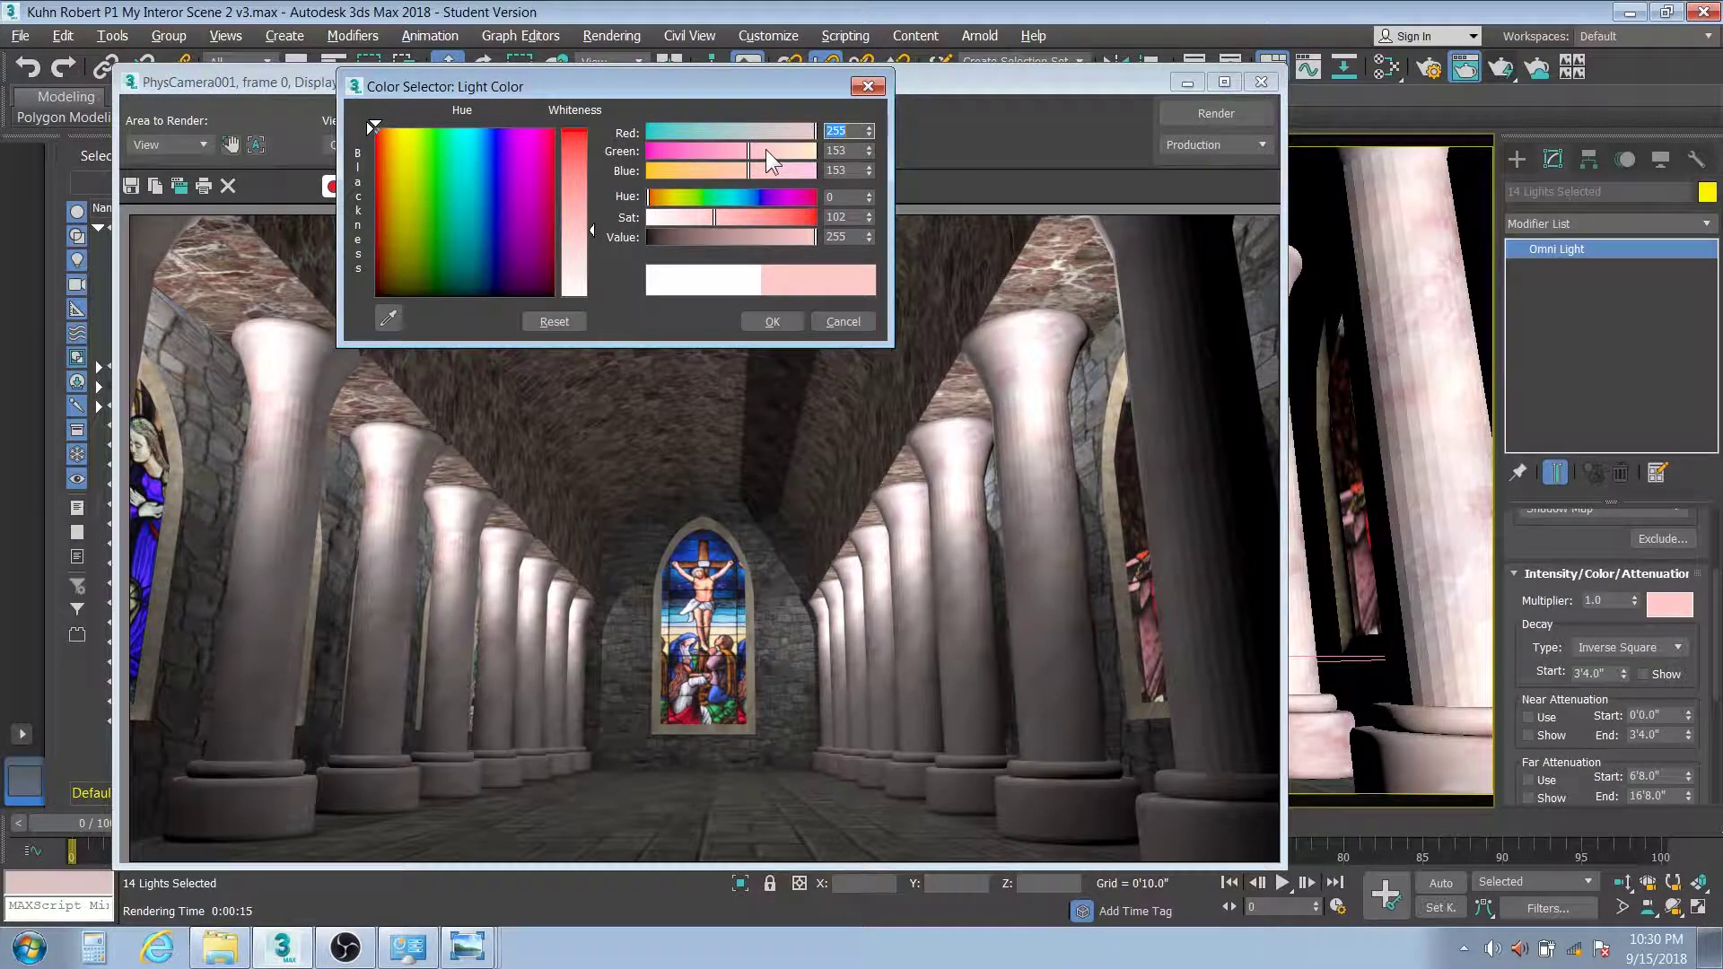
pyautogui.click(734, 171)
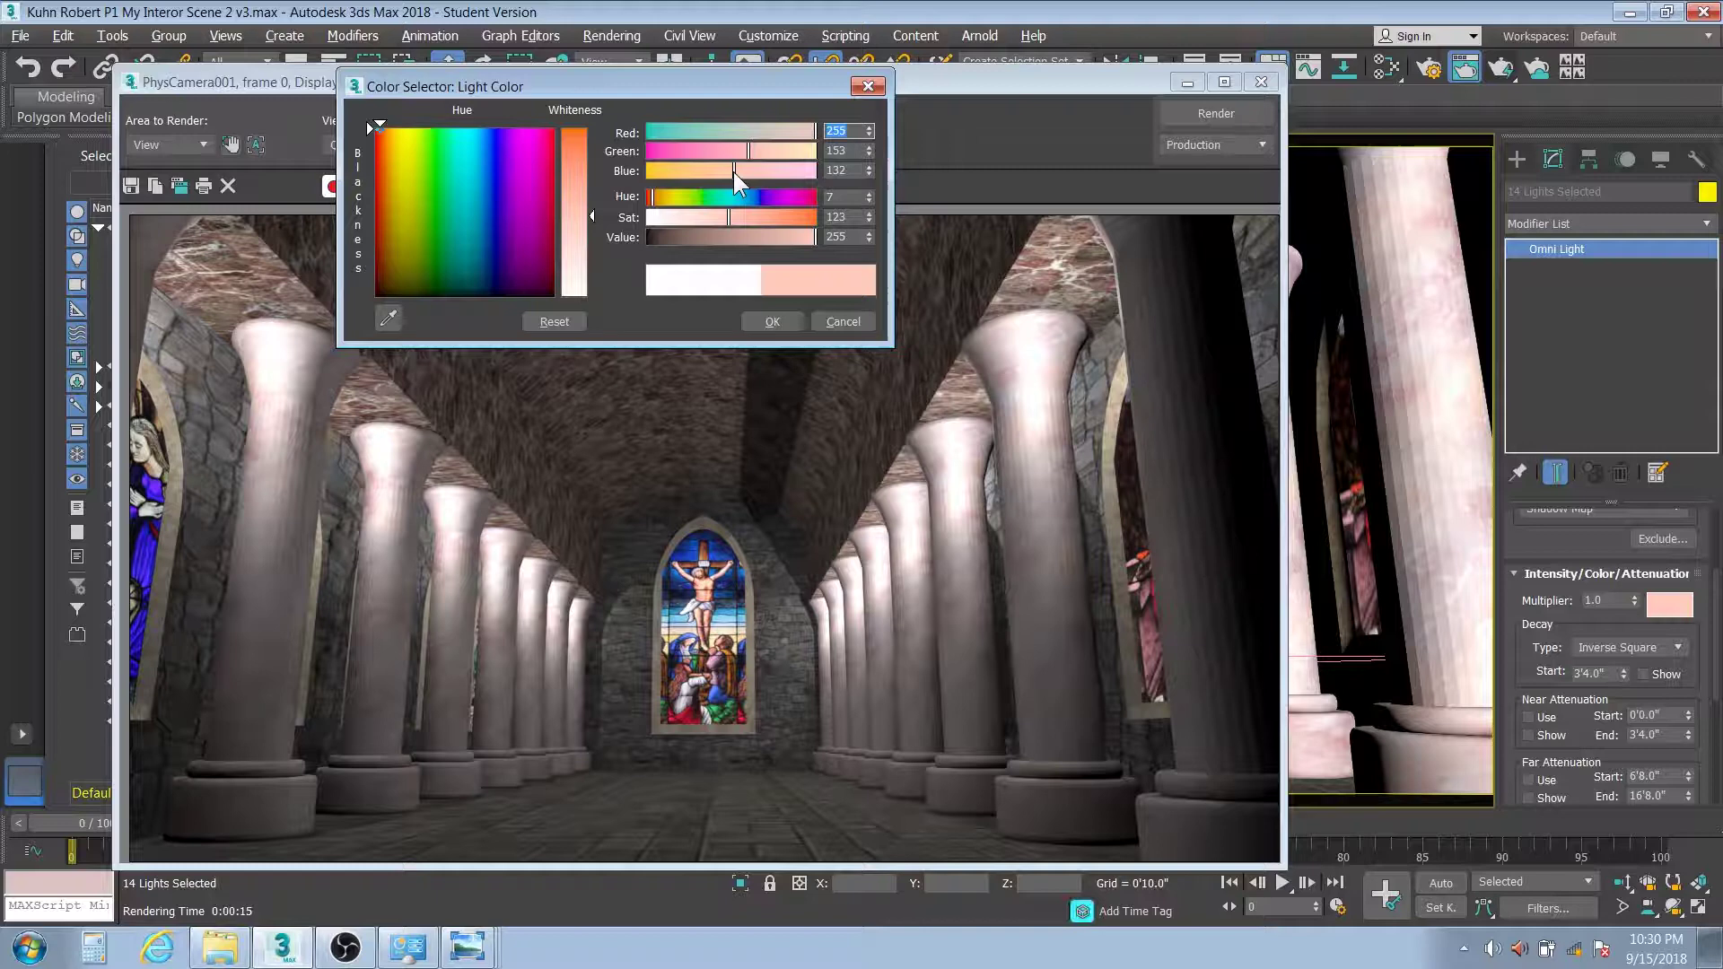
pyautogui.click(705, 217)
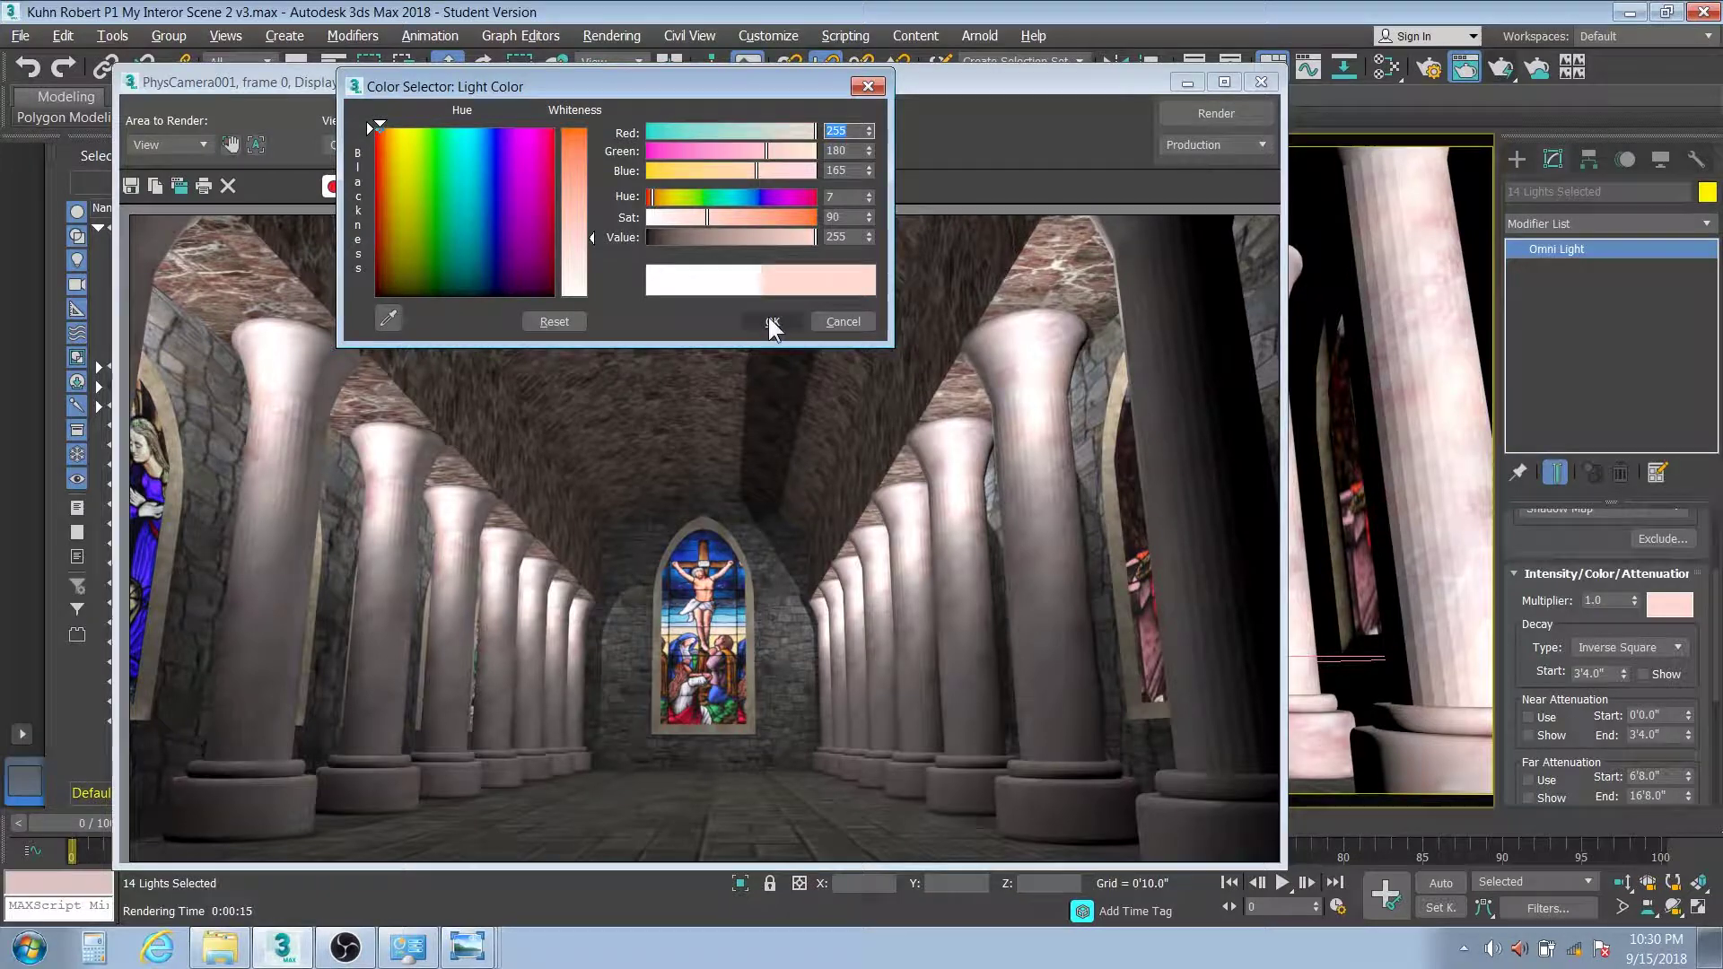
pyautogui.click(770, 325)
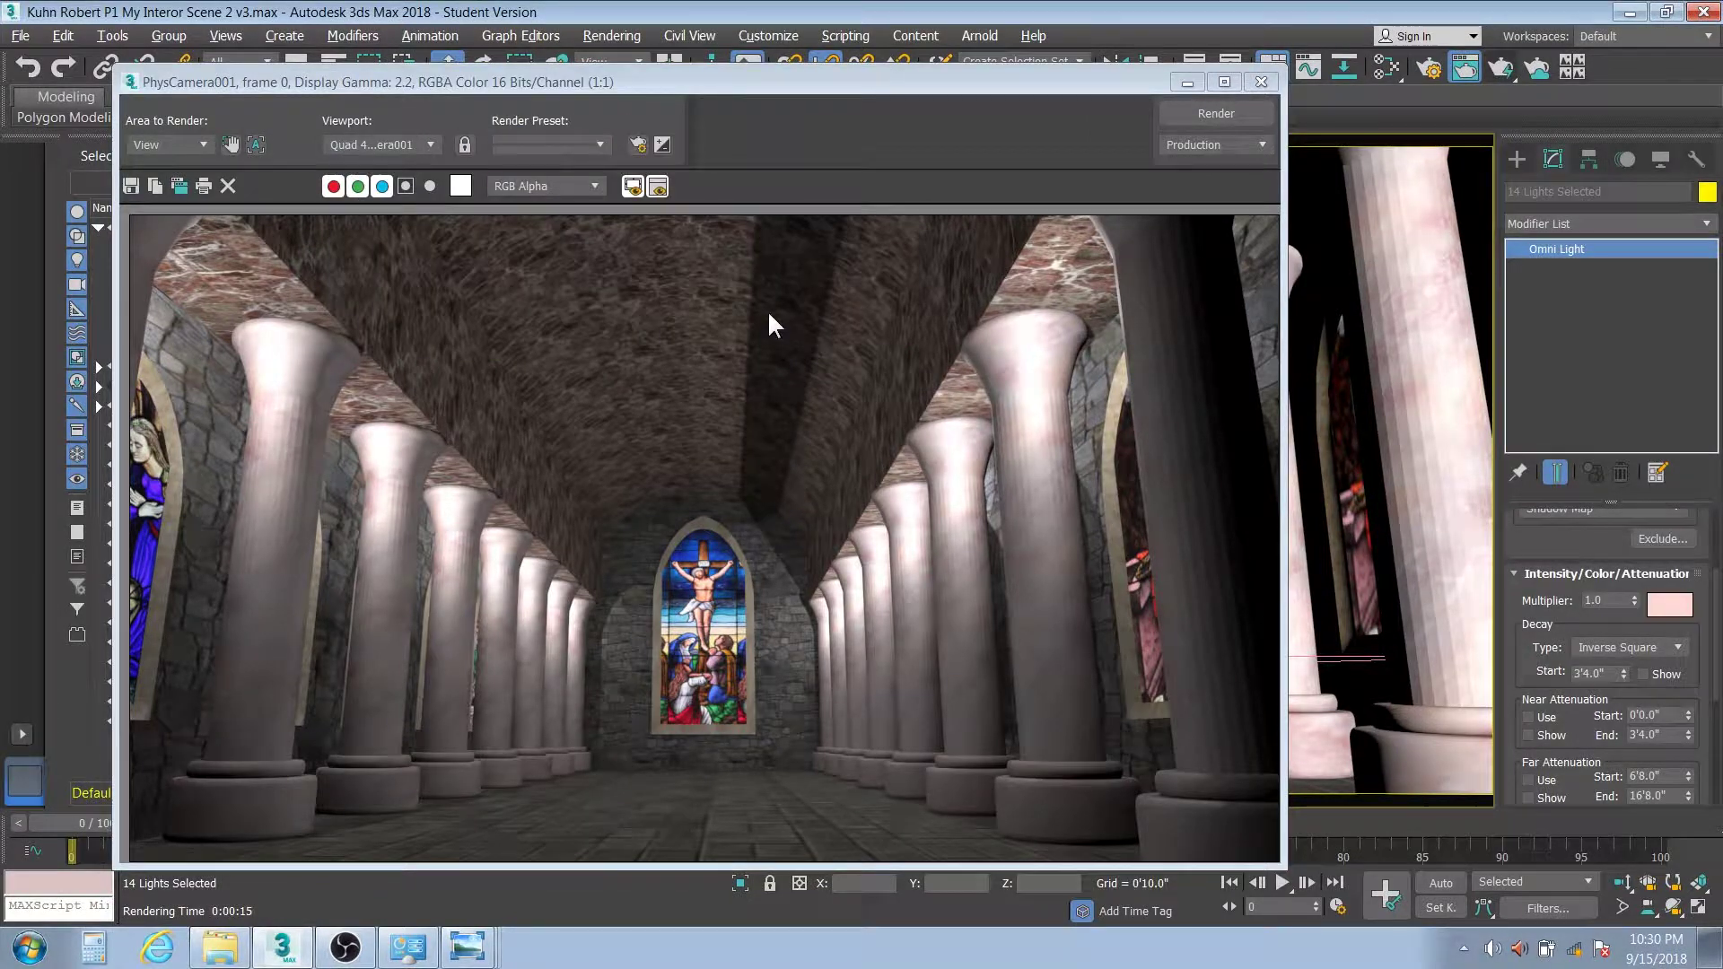
# Re-render the camera view of the nave with the warm peach lights
pyautogui.click(1183, 111)
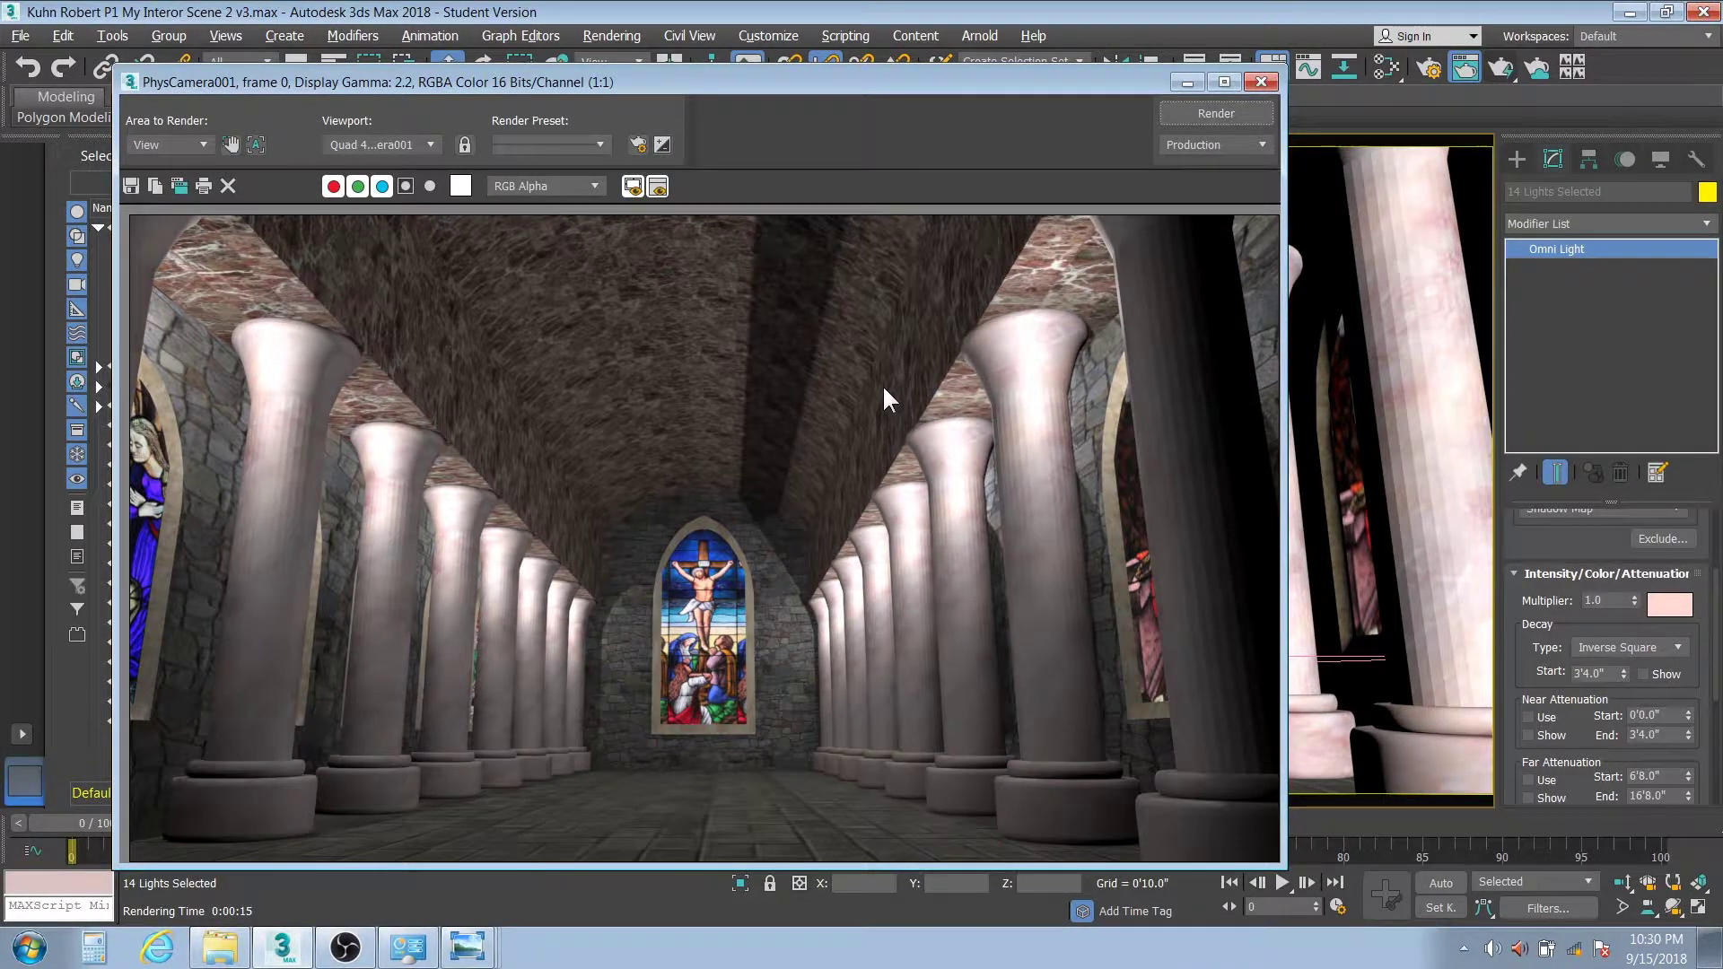
pyautogui.hotkey('shift', 'q')
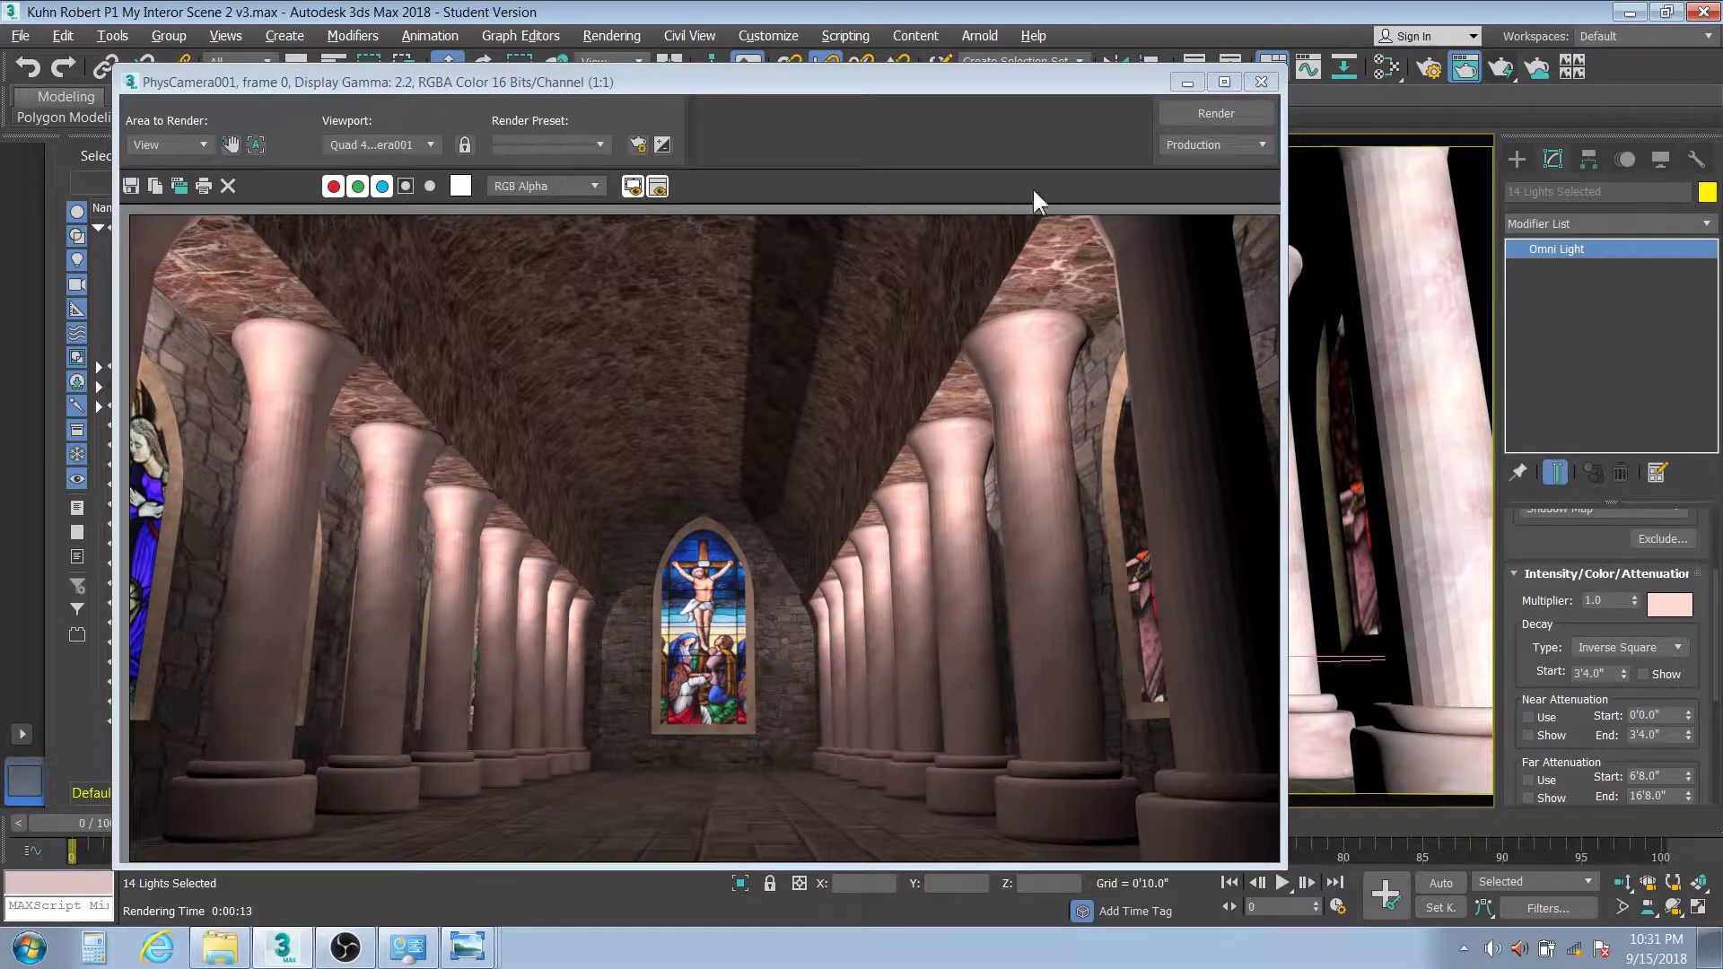
pyautogui.click(1187, 81)
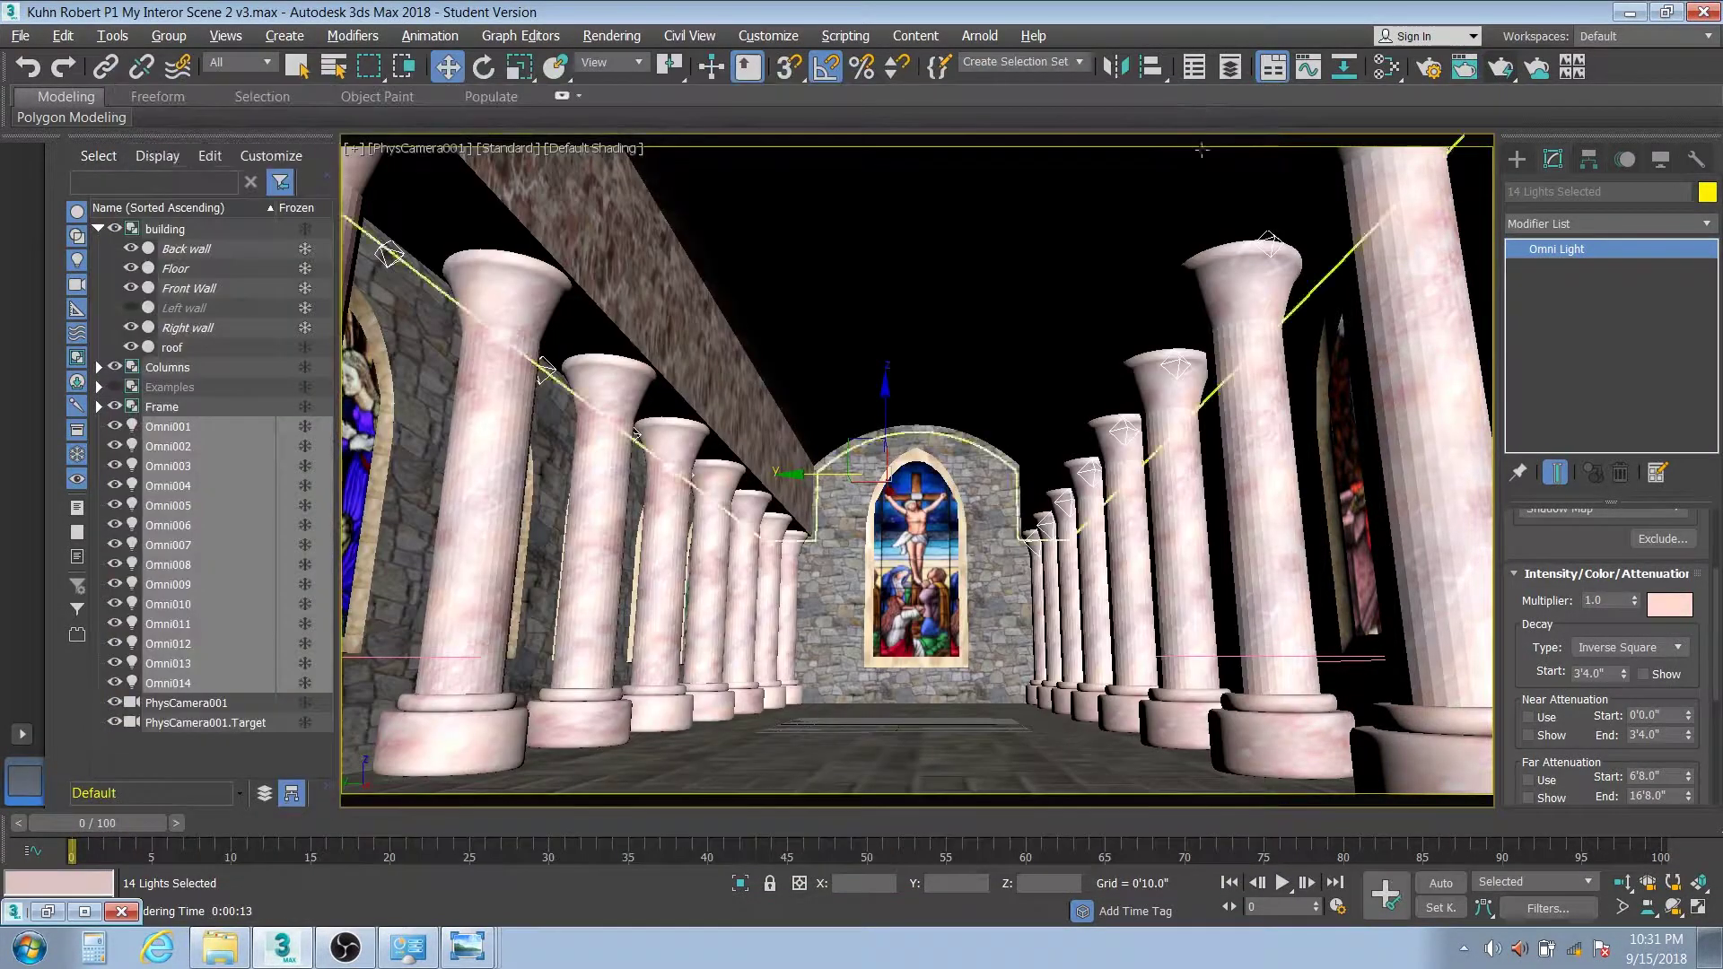
pyautogui.click(1384, 66)
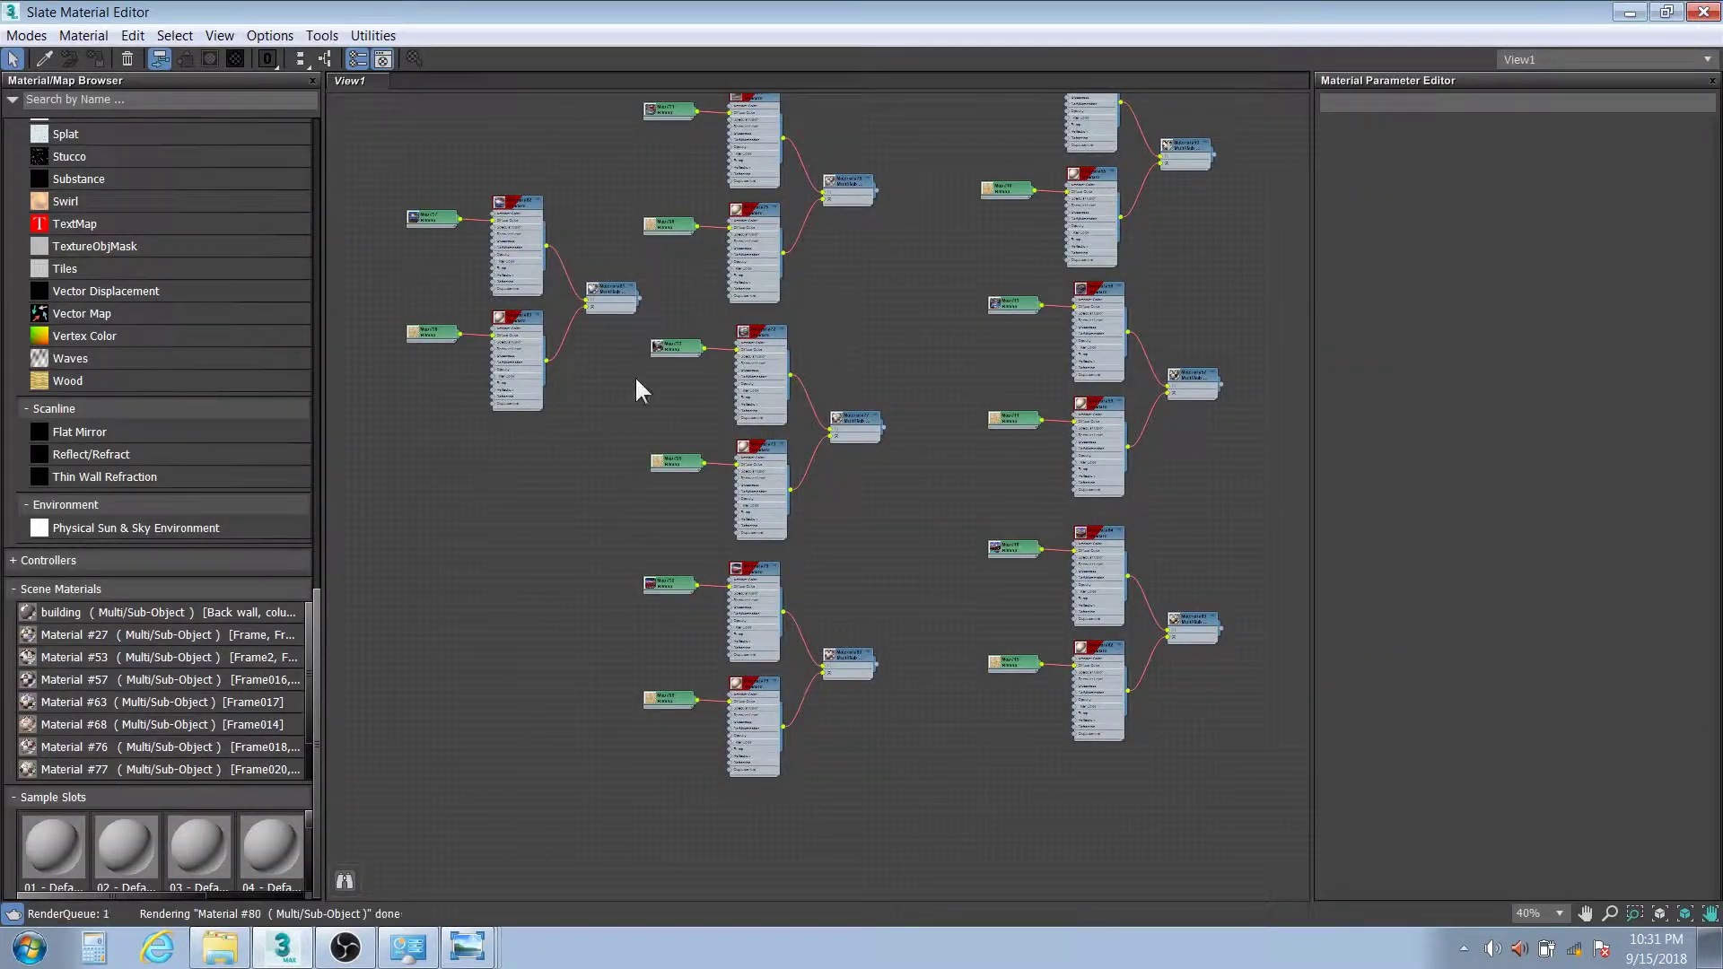
pyautogui.doubleClick(765, 335)
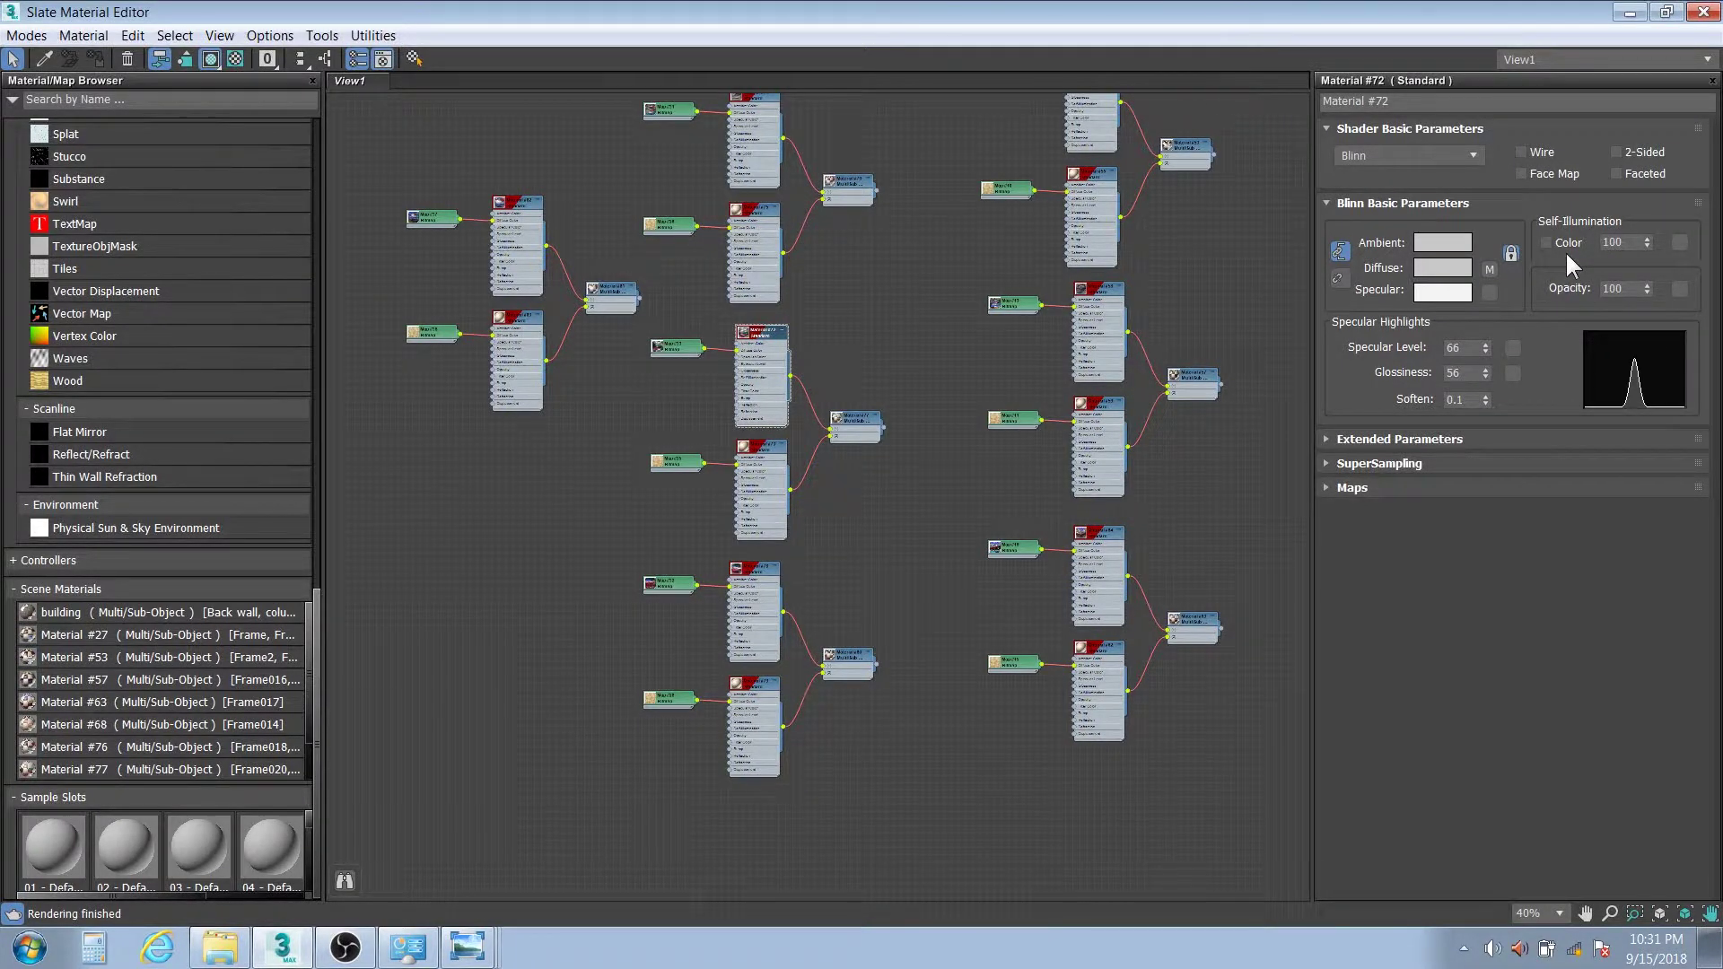
pyautogui.click(1702, 12)
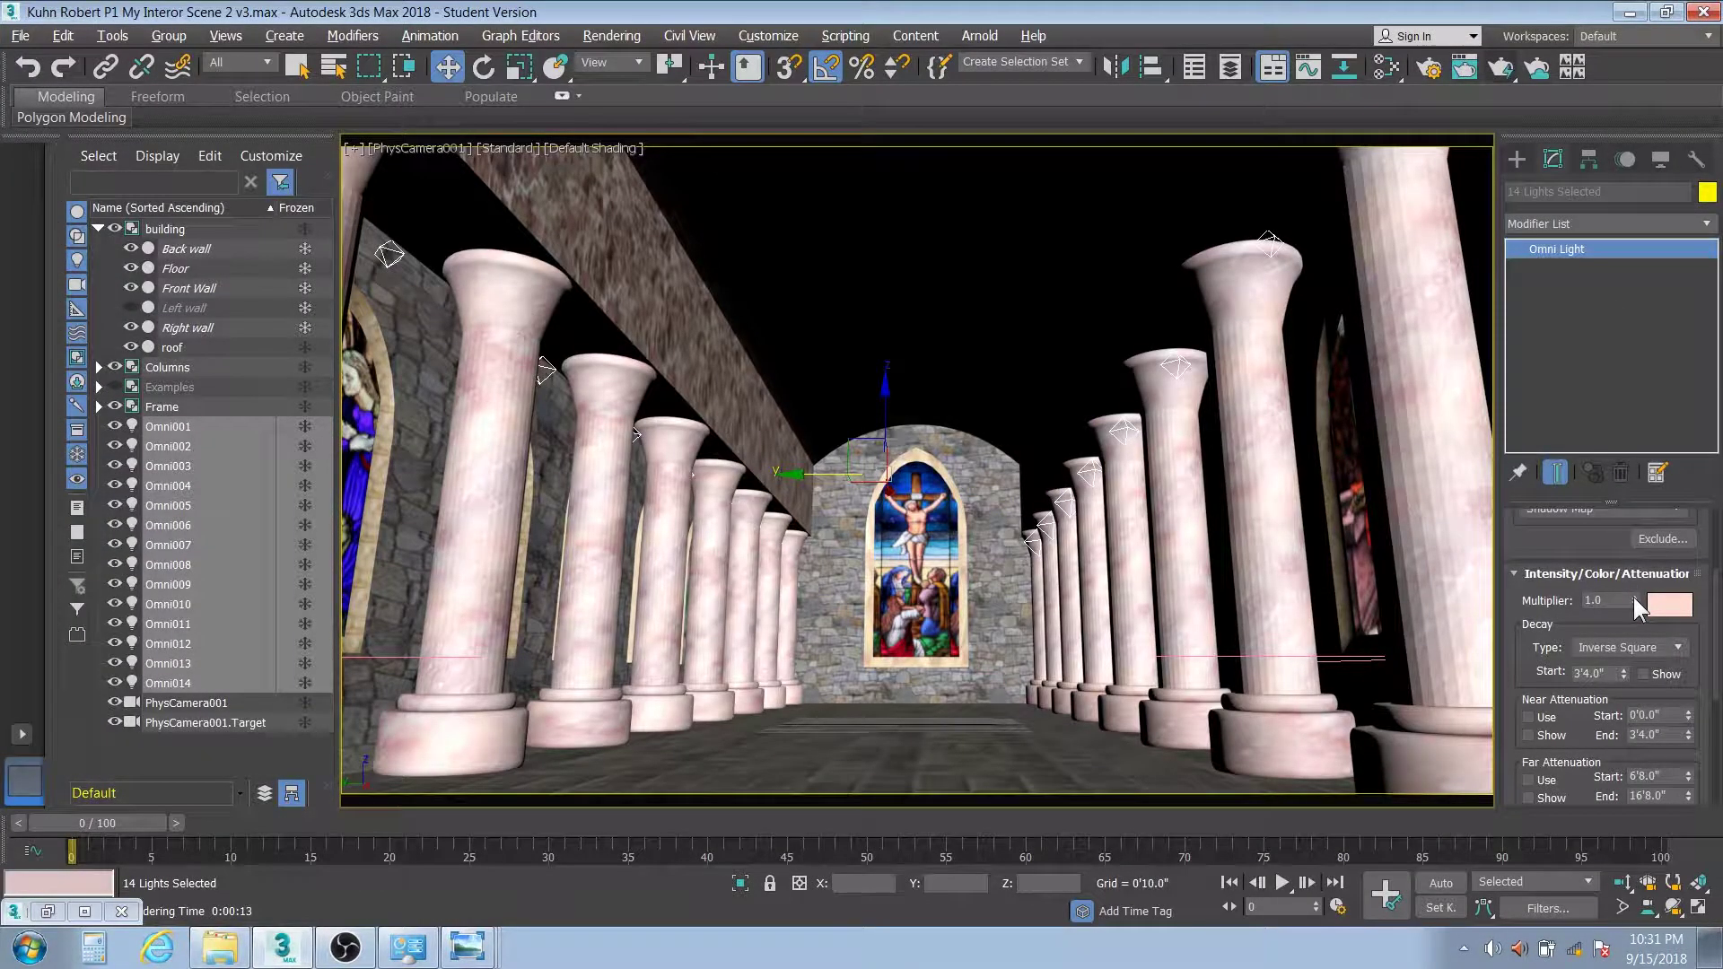
# Lower the omni lights' multiplier to 0.01 and render the nearly dark nave
pyautogui.moveTo(1633, 596); pyautogui.dragTo(1635, 639)
pyautogui.rightClick(1634, 639)
pyautogui.write('.01')
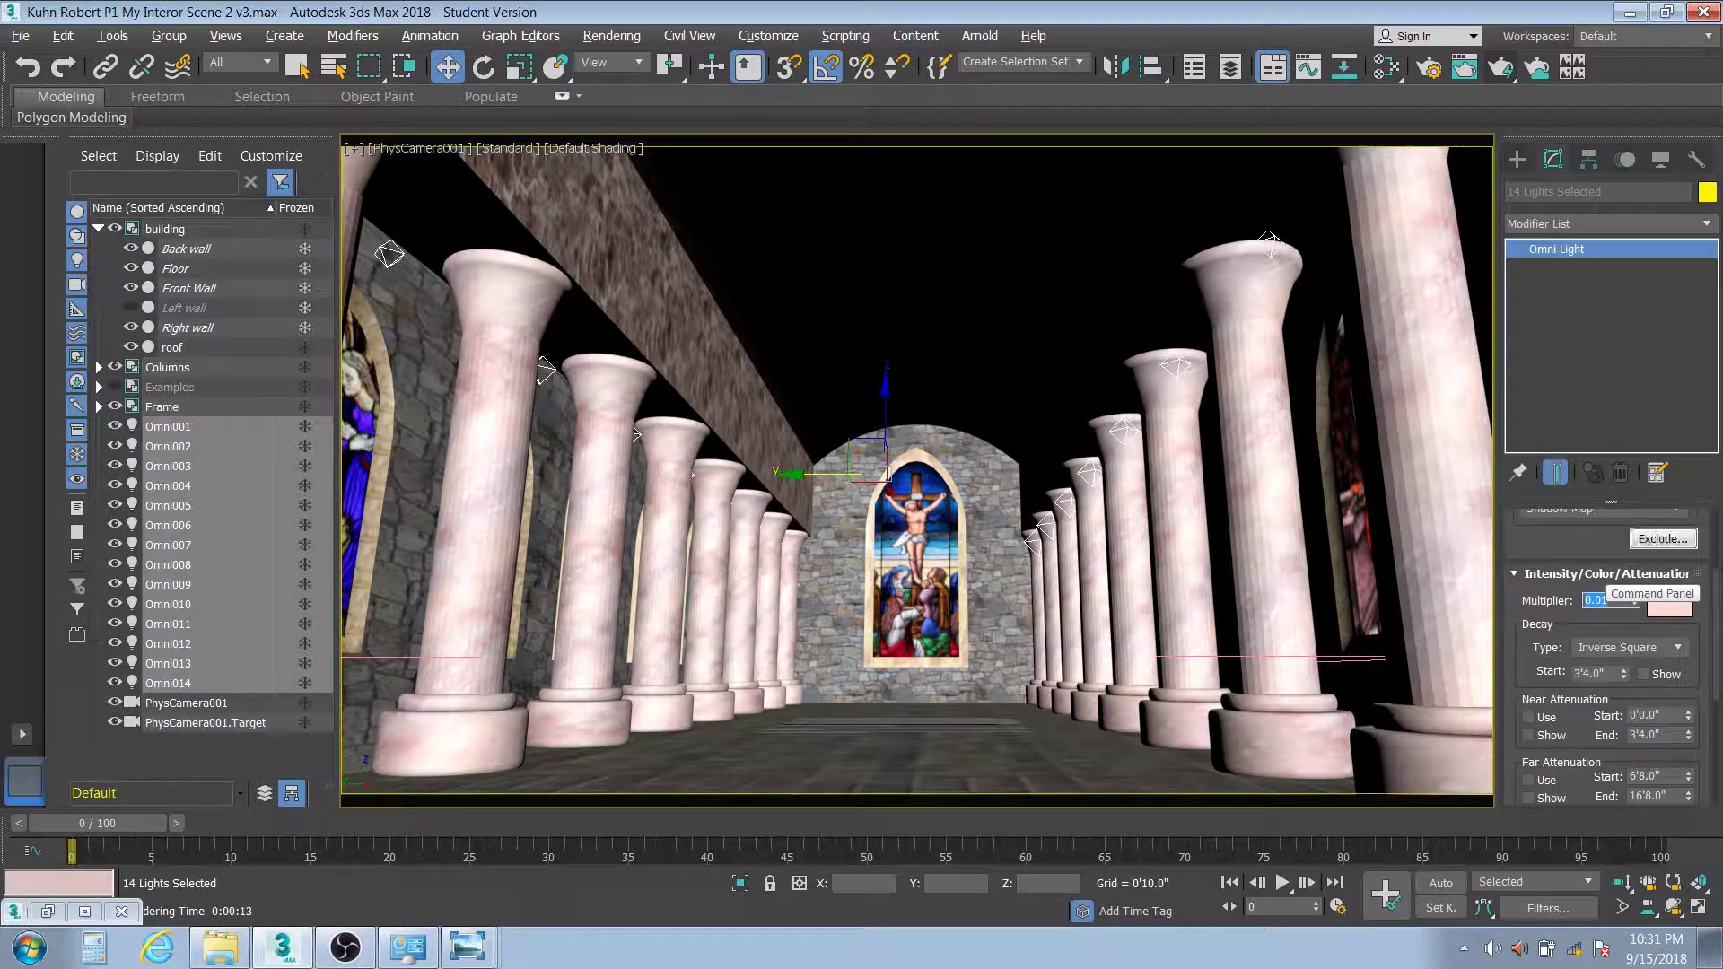
pyautogui.press('Return')
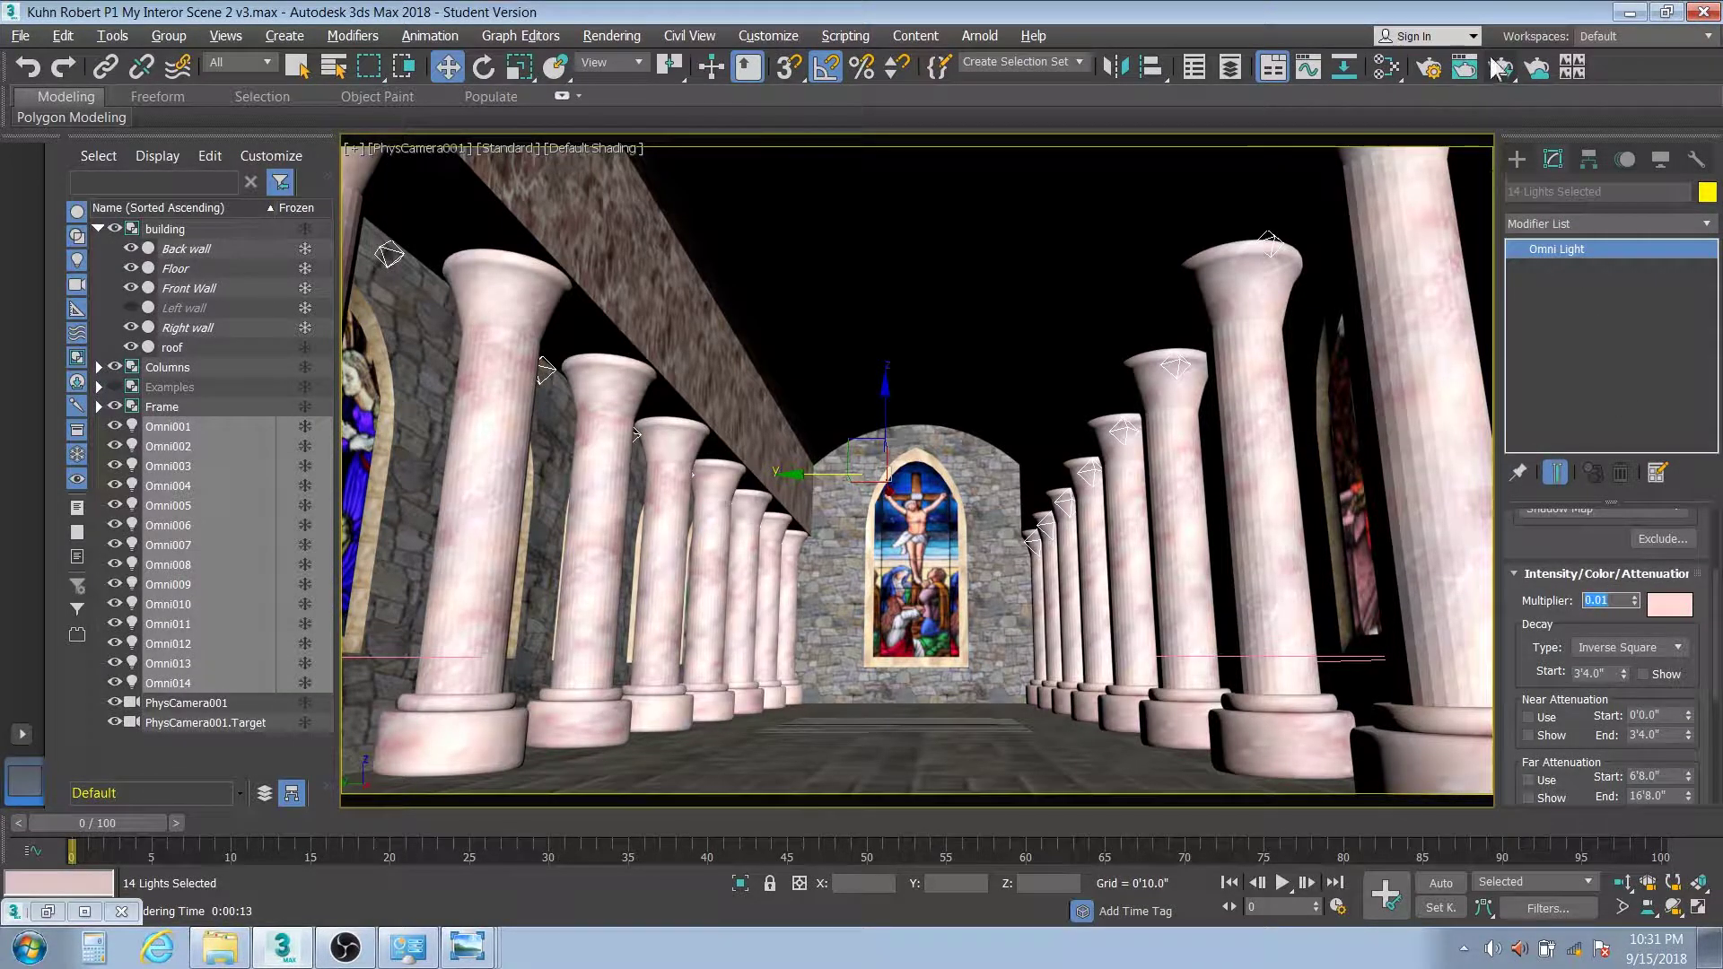
pyautogui.click(1500, 68)
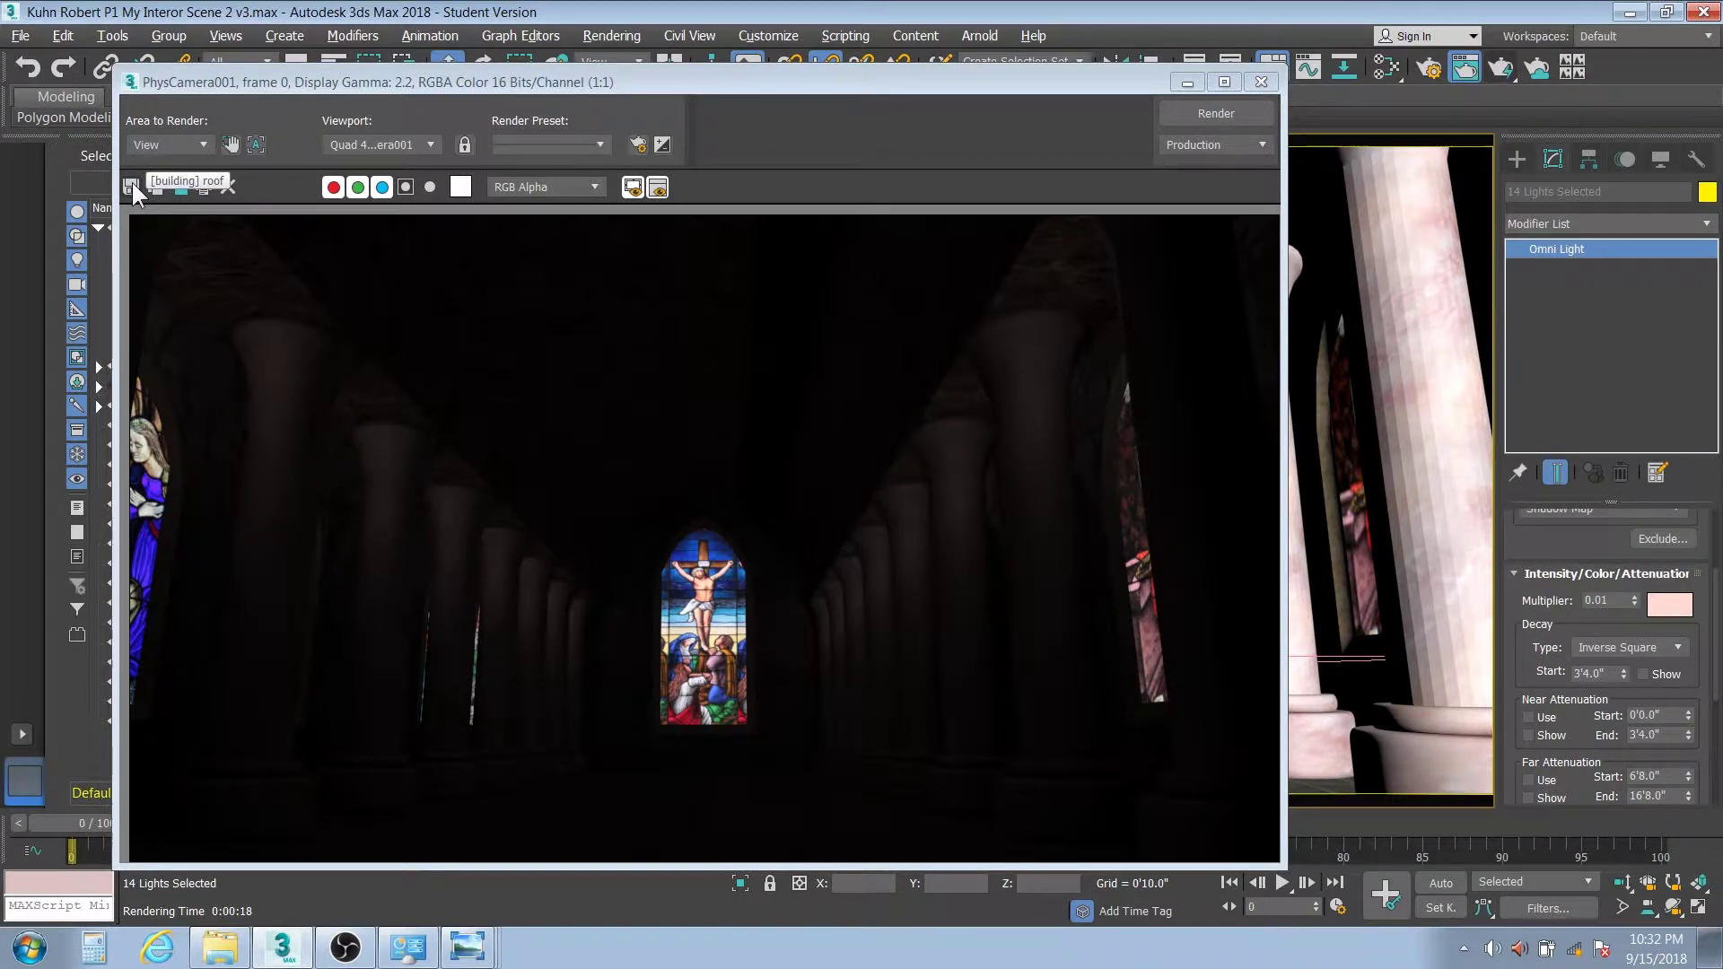
# Re-render the nave from Render Setup with the lights back at multiplier 1.0
pyautogui.click(637, 145)
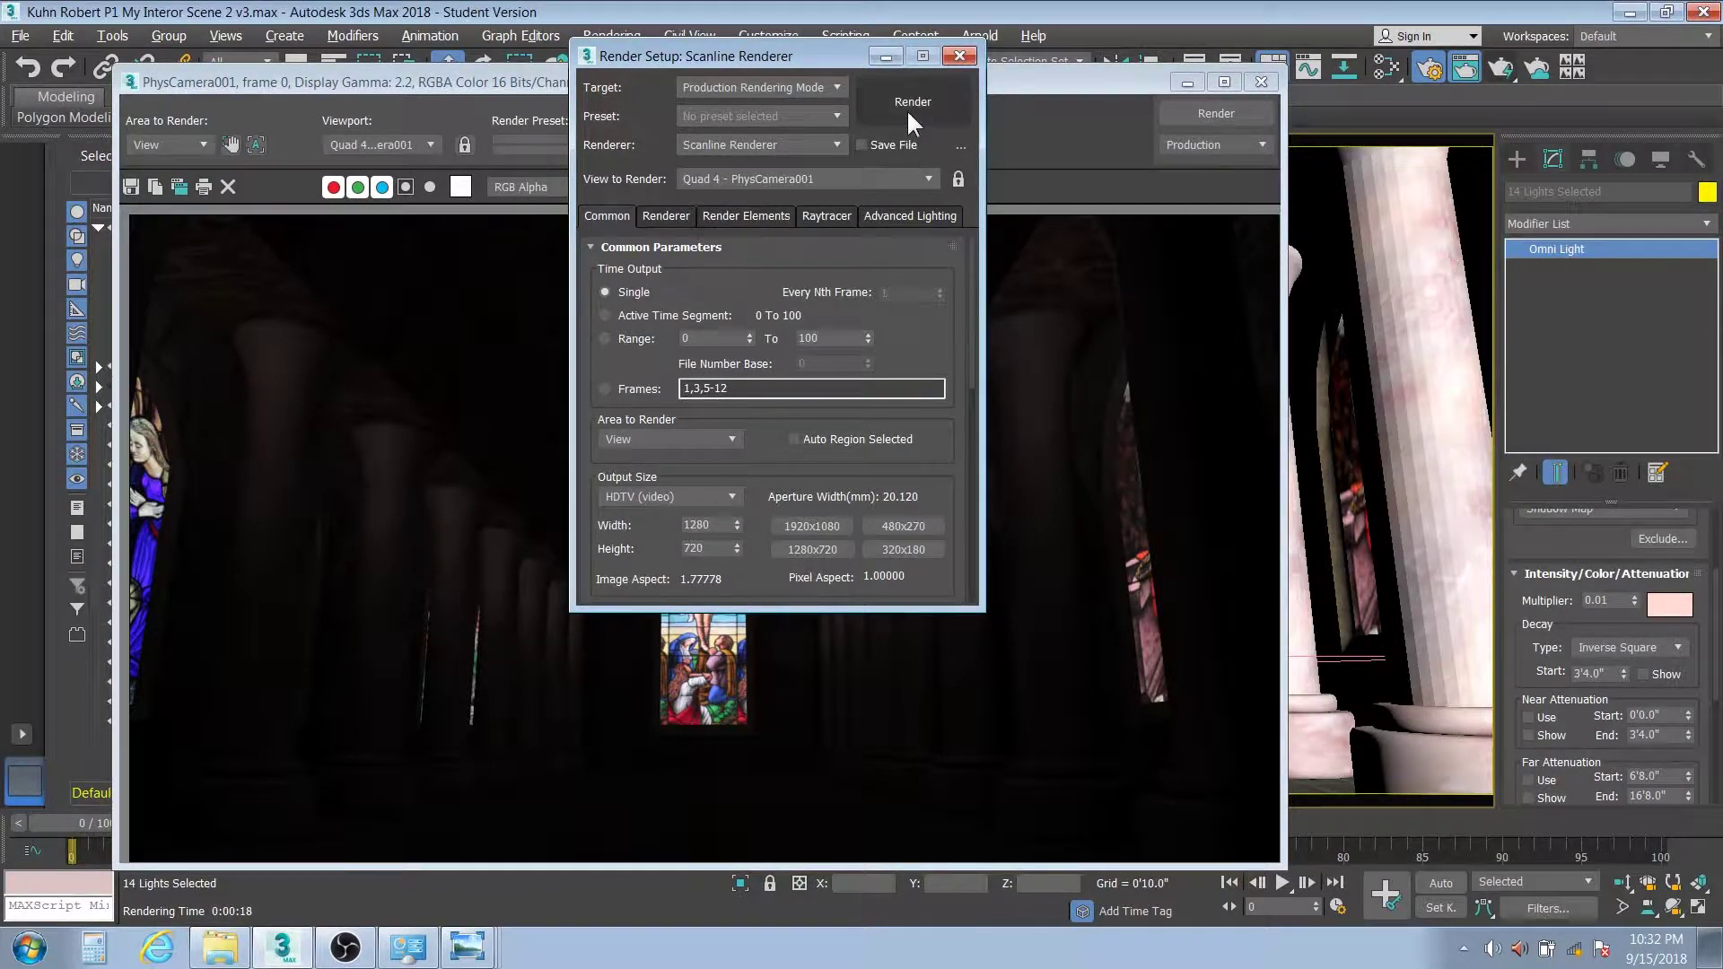
pyautogui.click(911, 104)
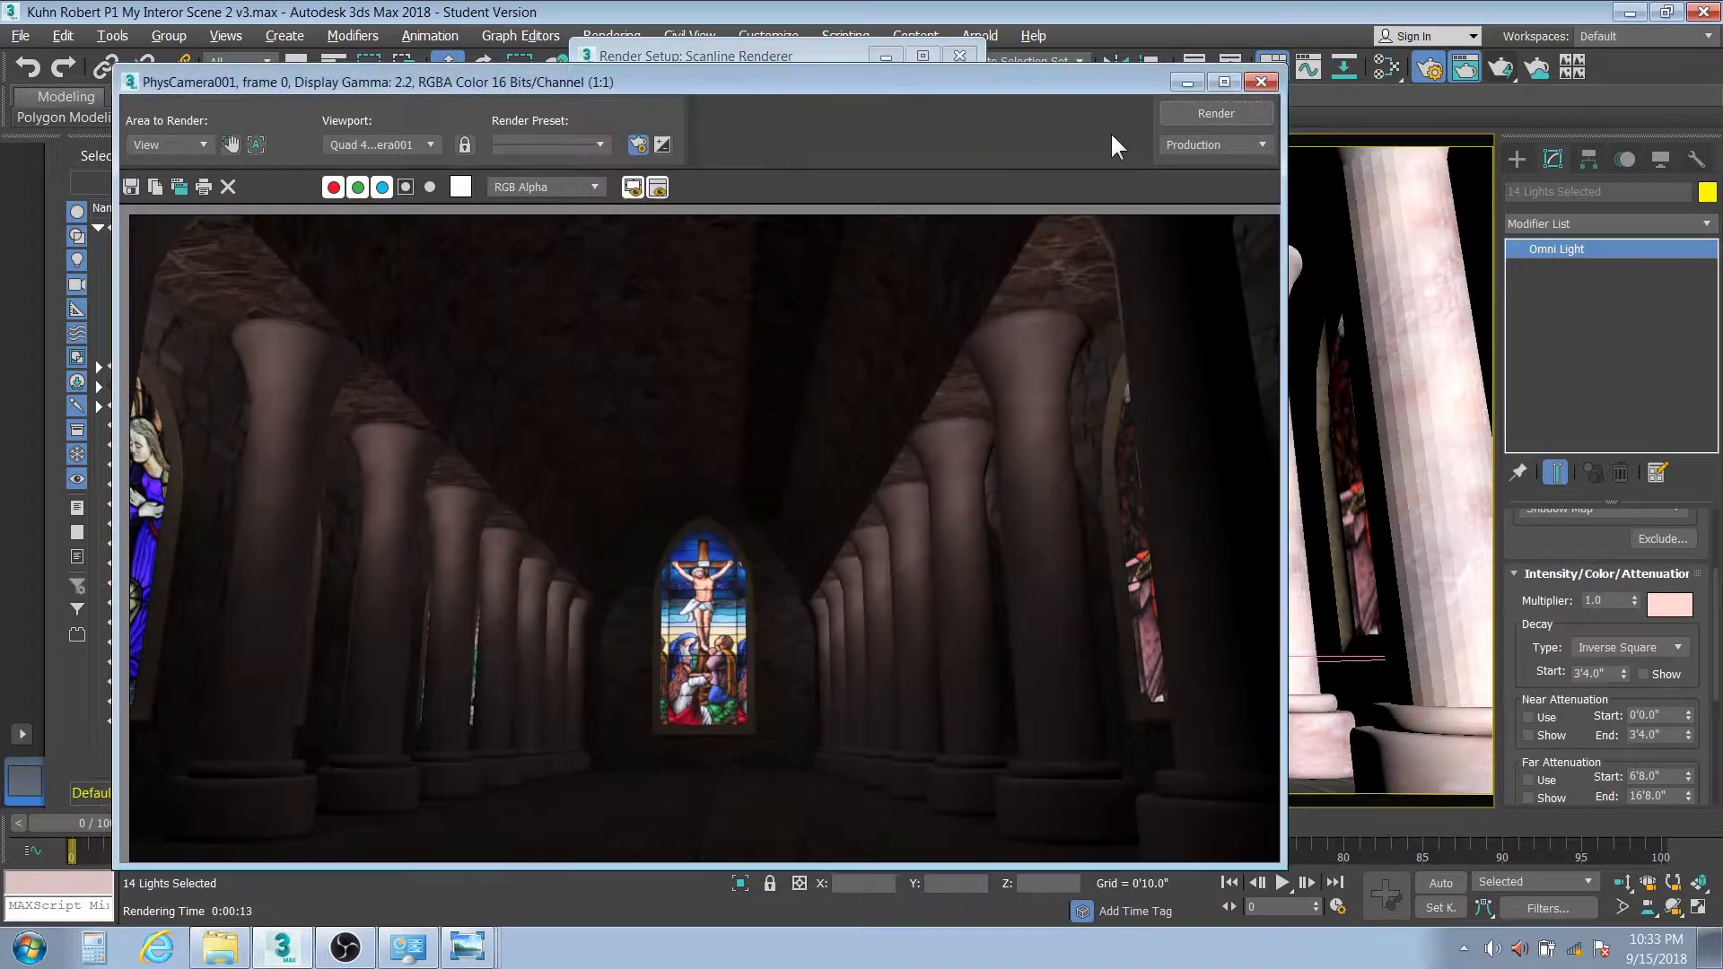
pyautogui.hotkey('shift', 'q')
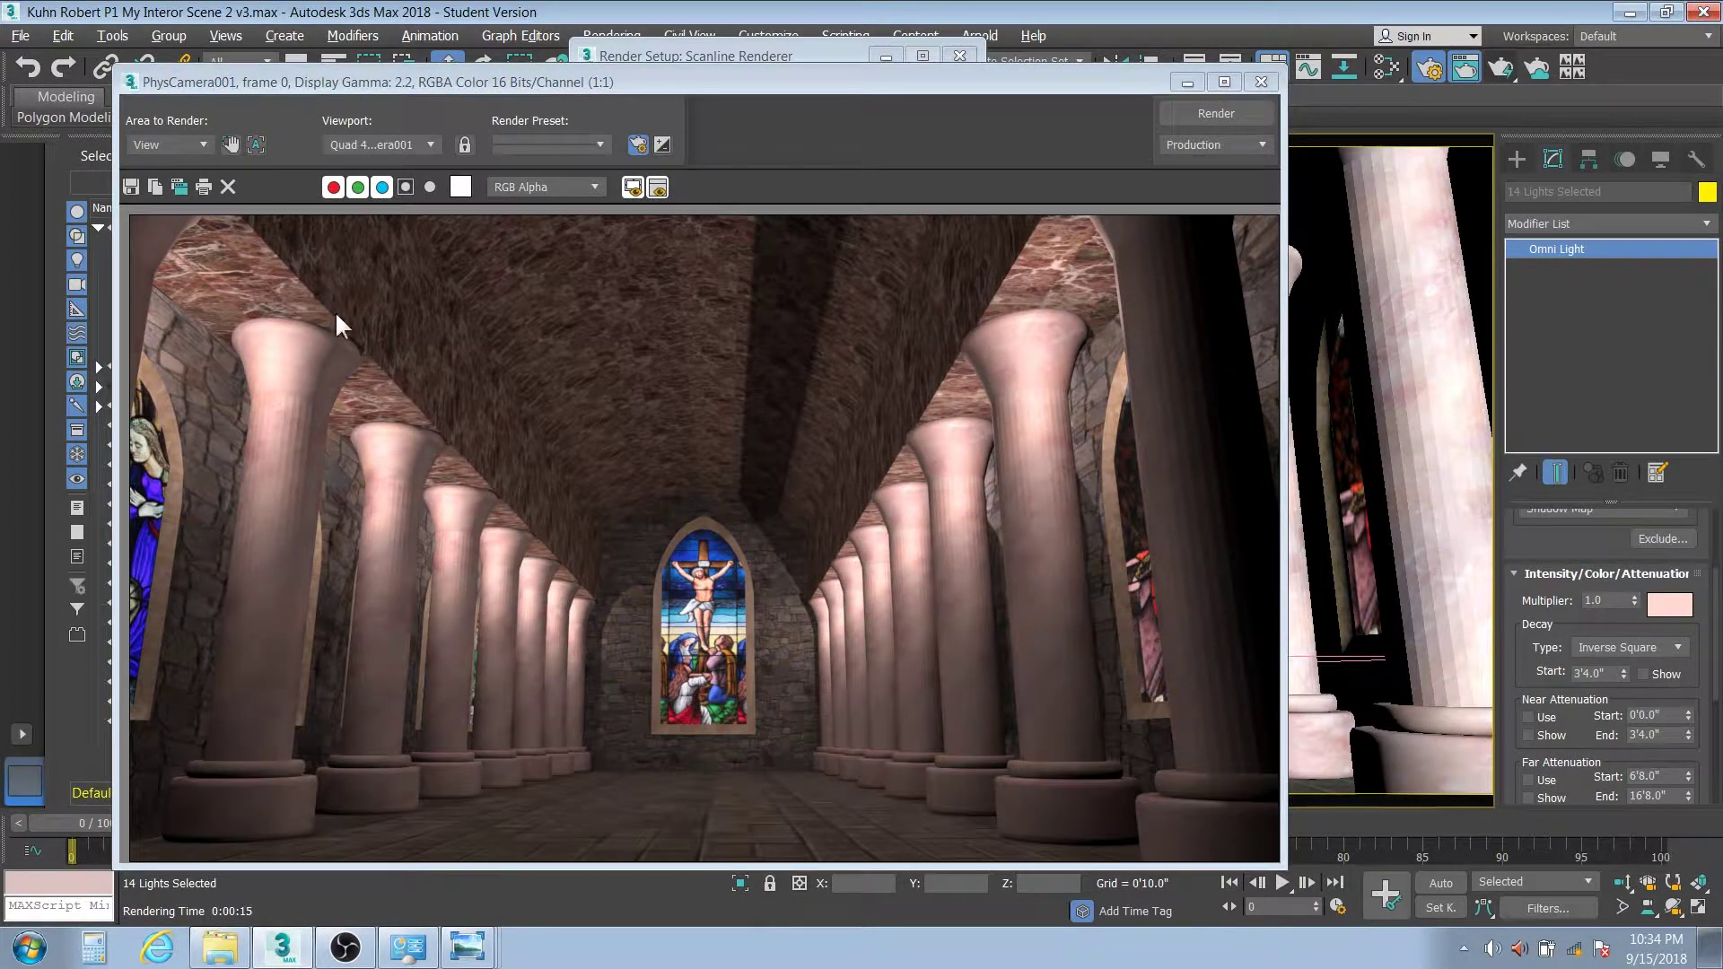
# Open Save Image and browse to Libraries > T Teacher-Student > Art > Period 1 > Project 2C my scene 3
pyautogui.click(130, 186)
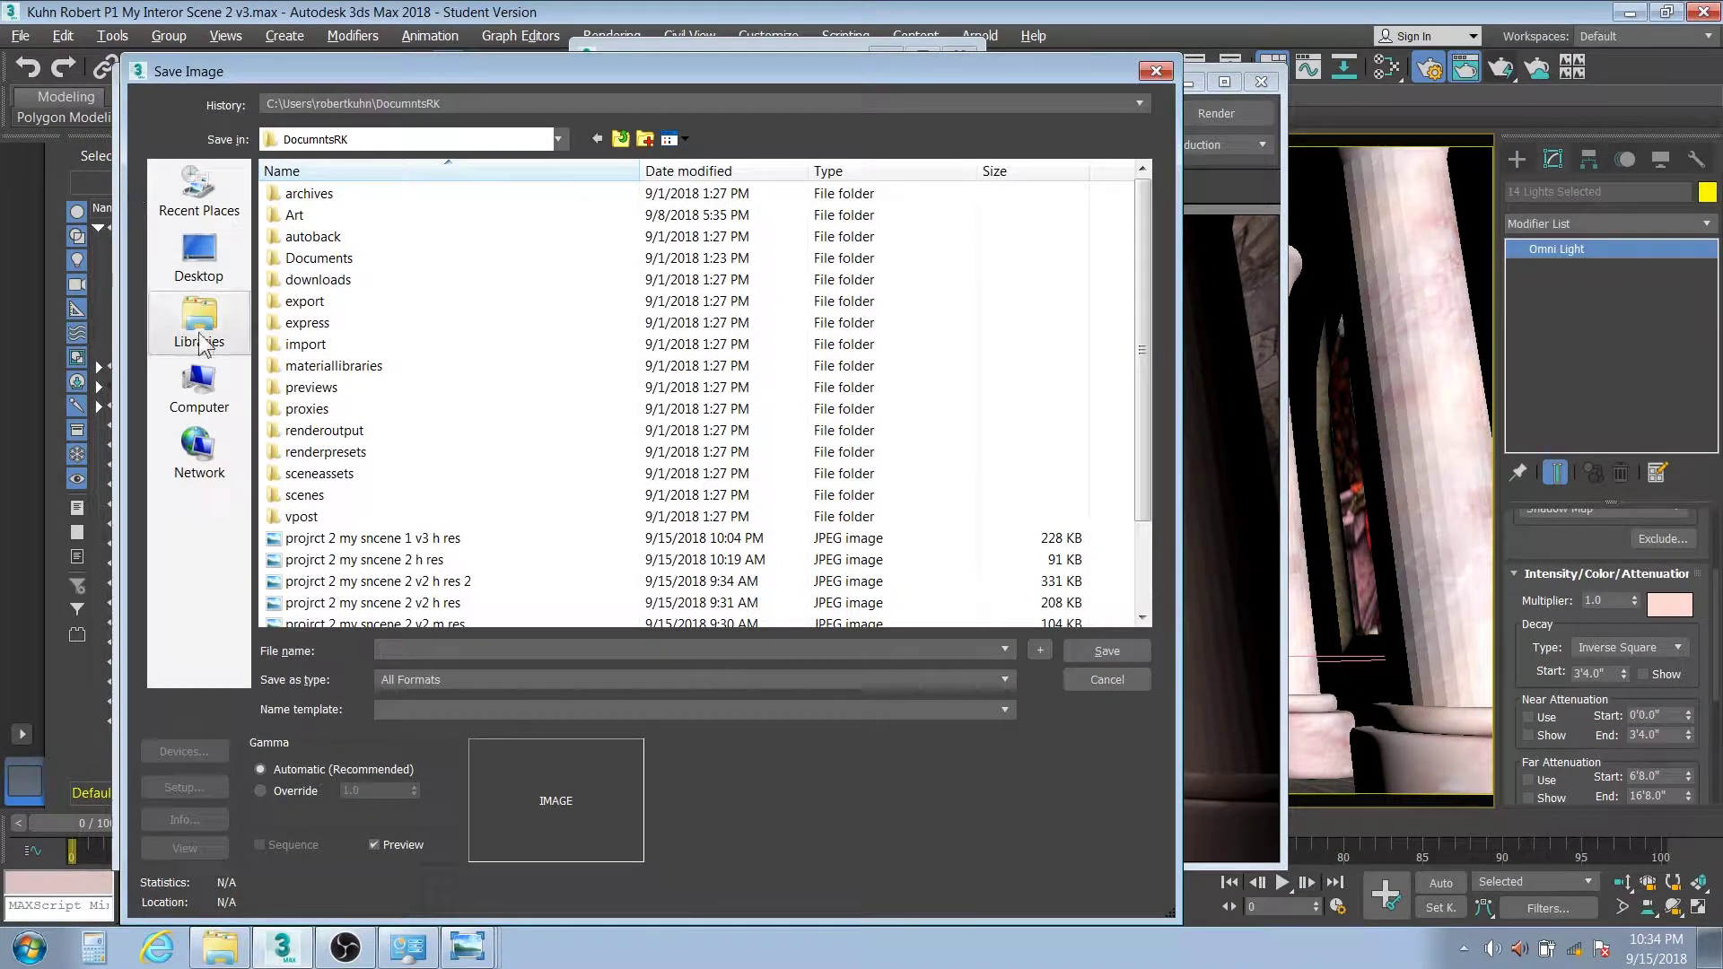
pyautogui.click(202, 321)
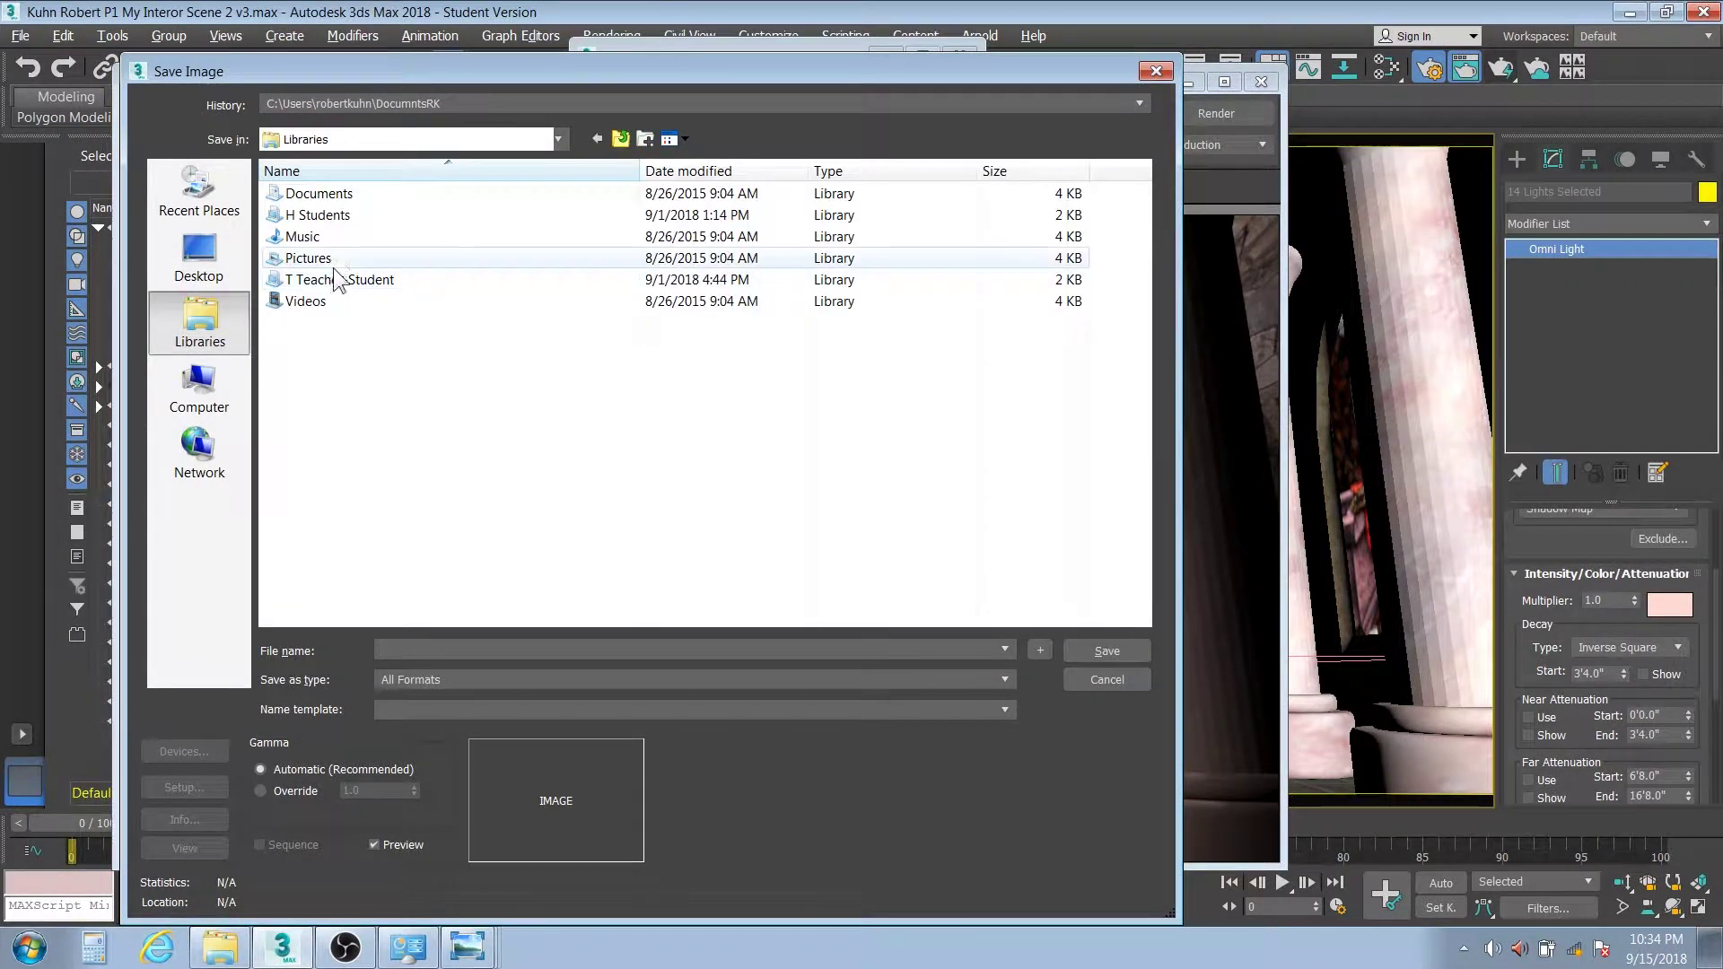
pyautogui.doubleClick(326, 279)
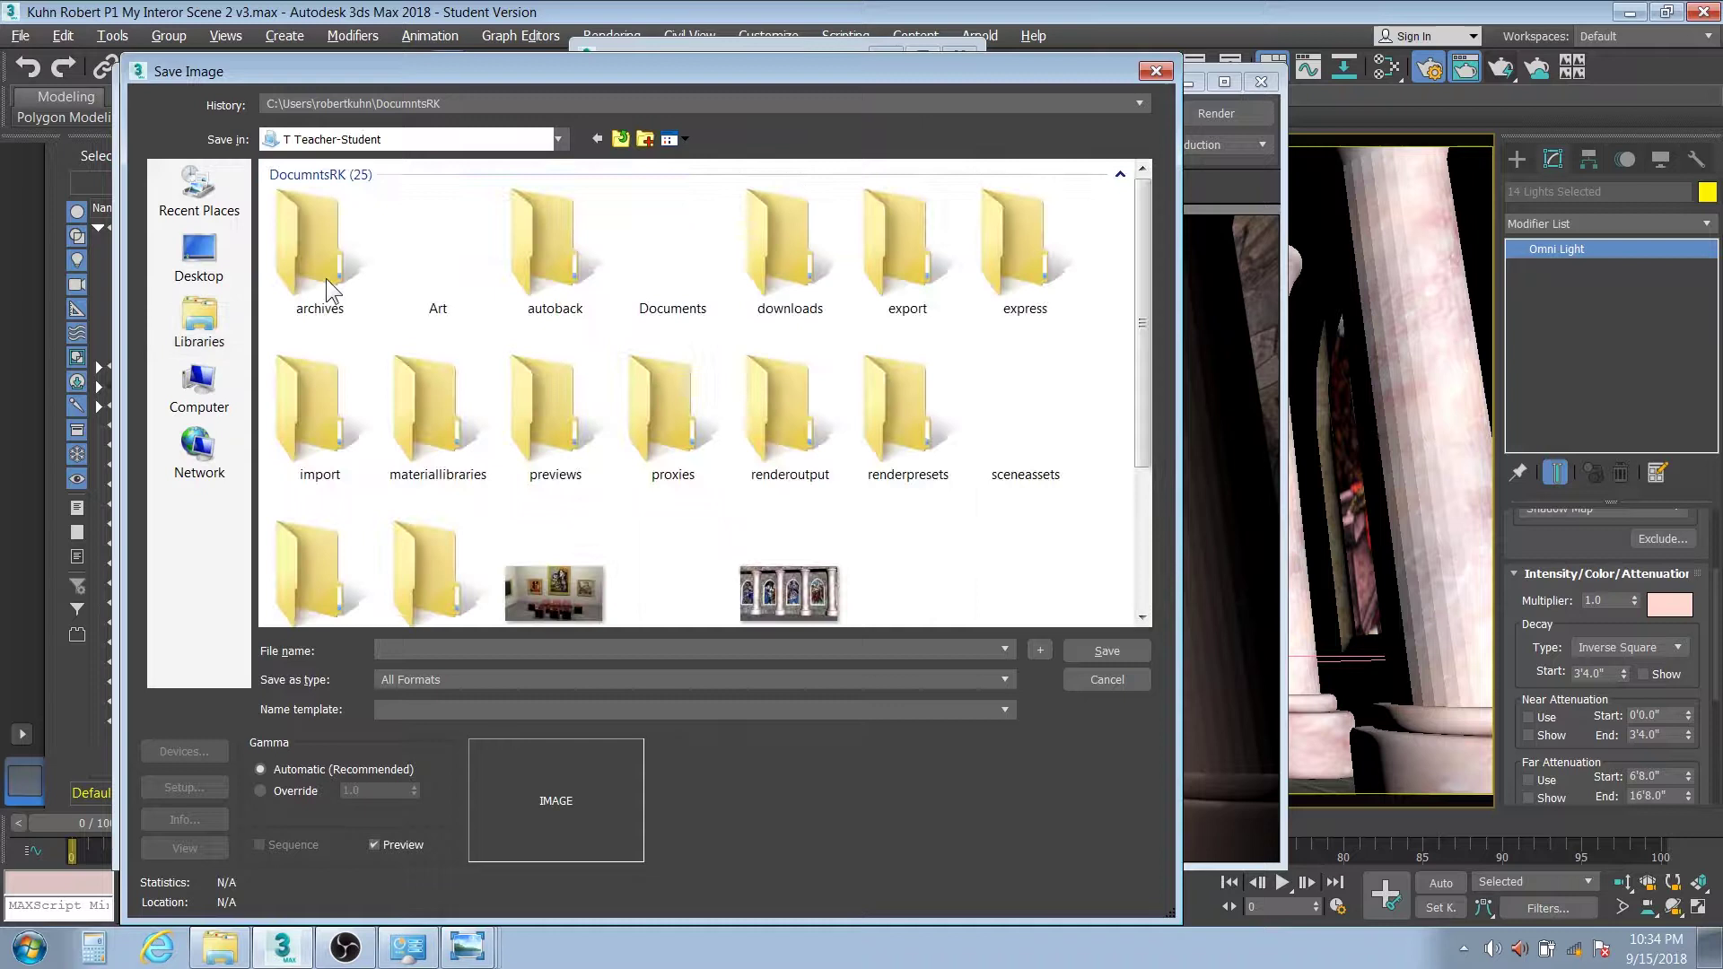
pyautogui.doubleClick(446, 271)
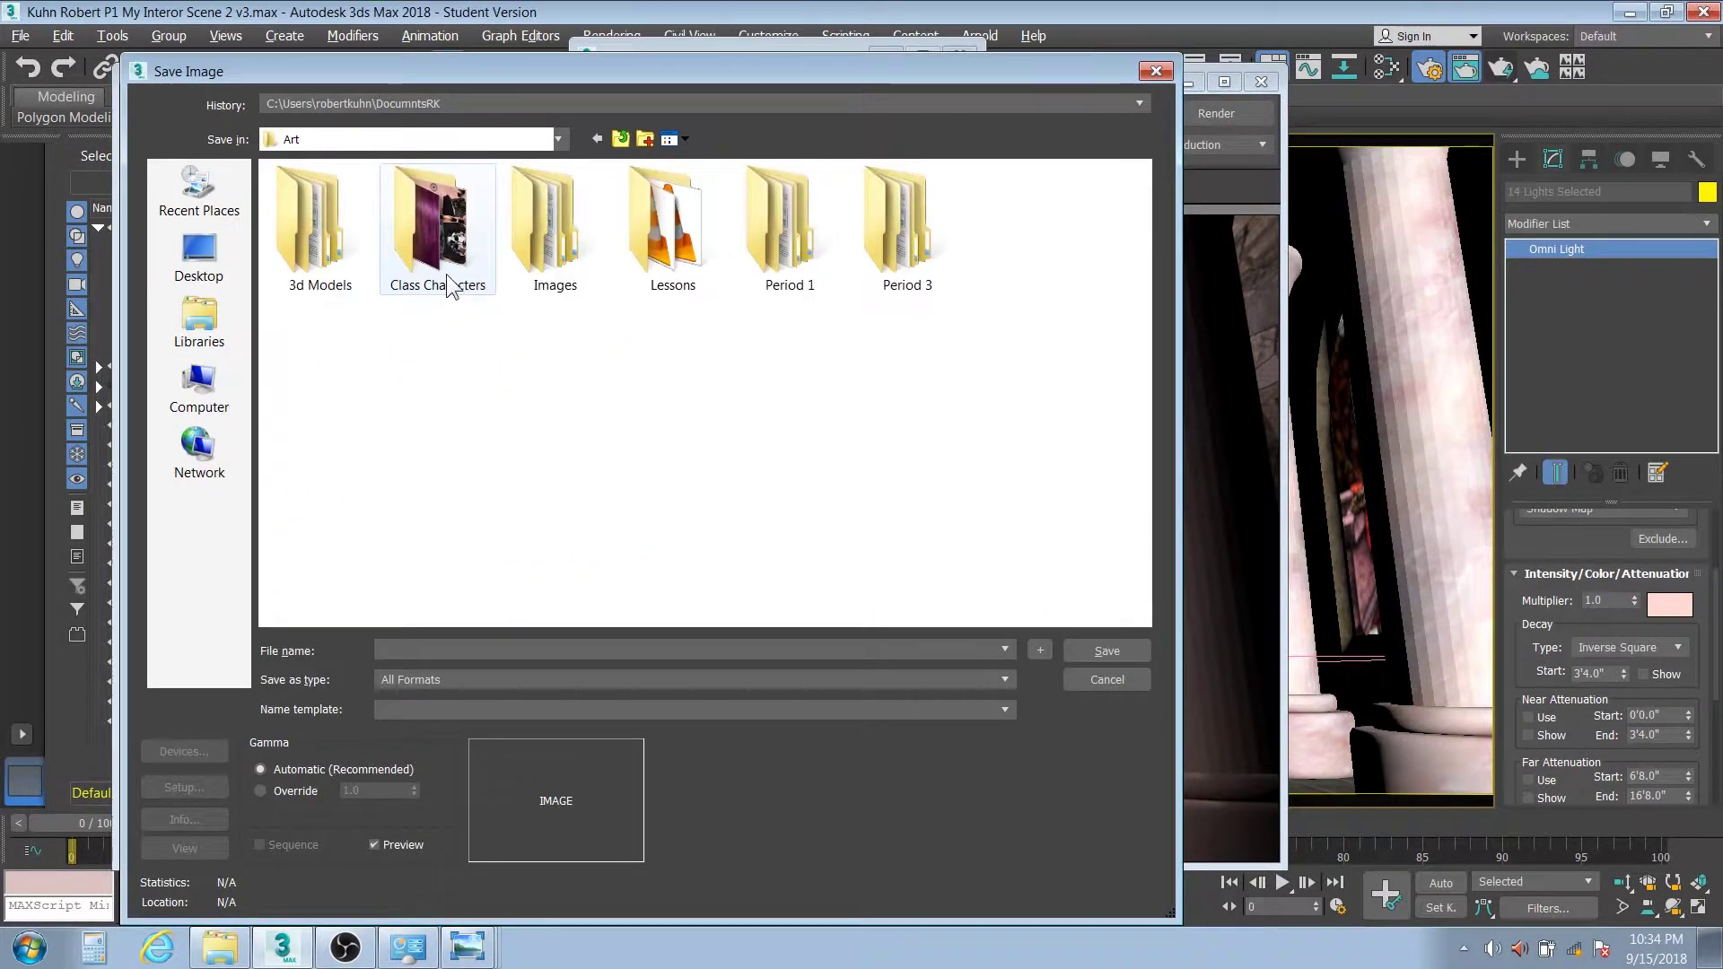
pyautogui.doubleClick(784, 235)
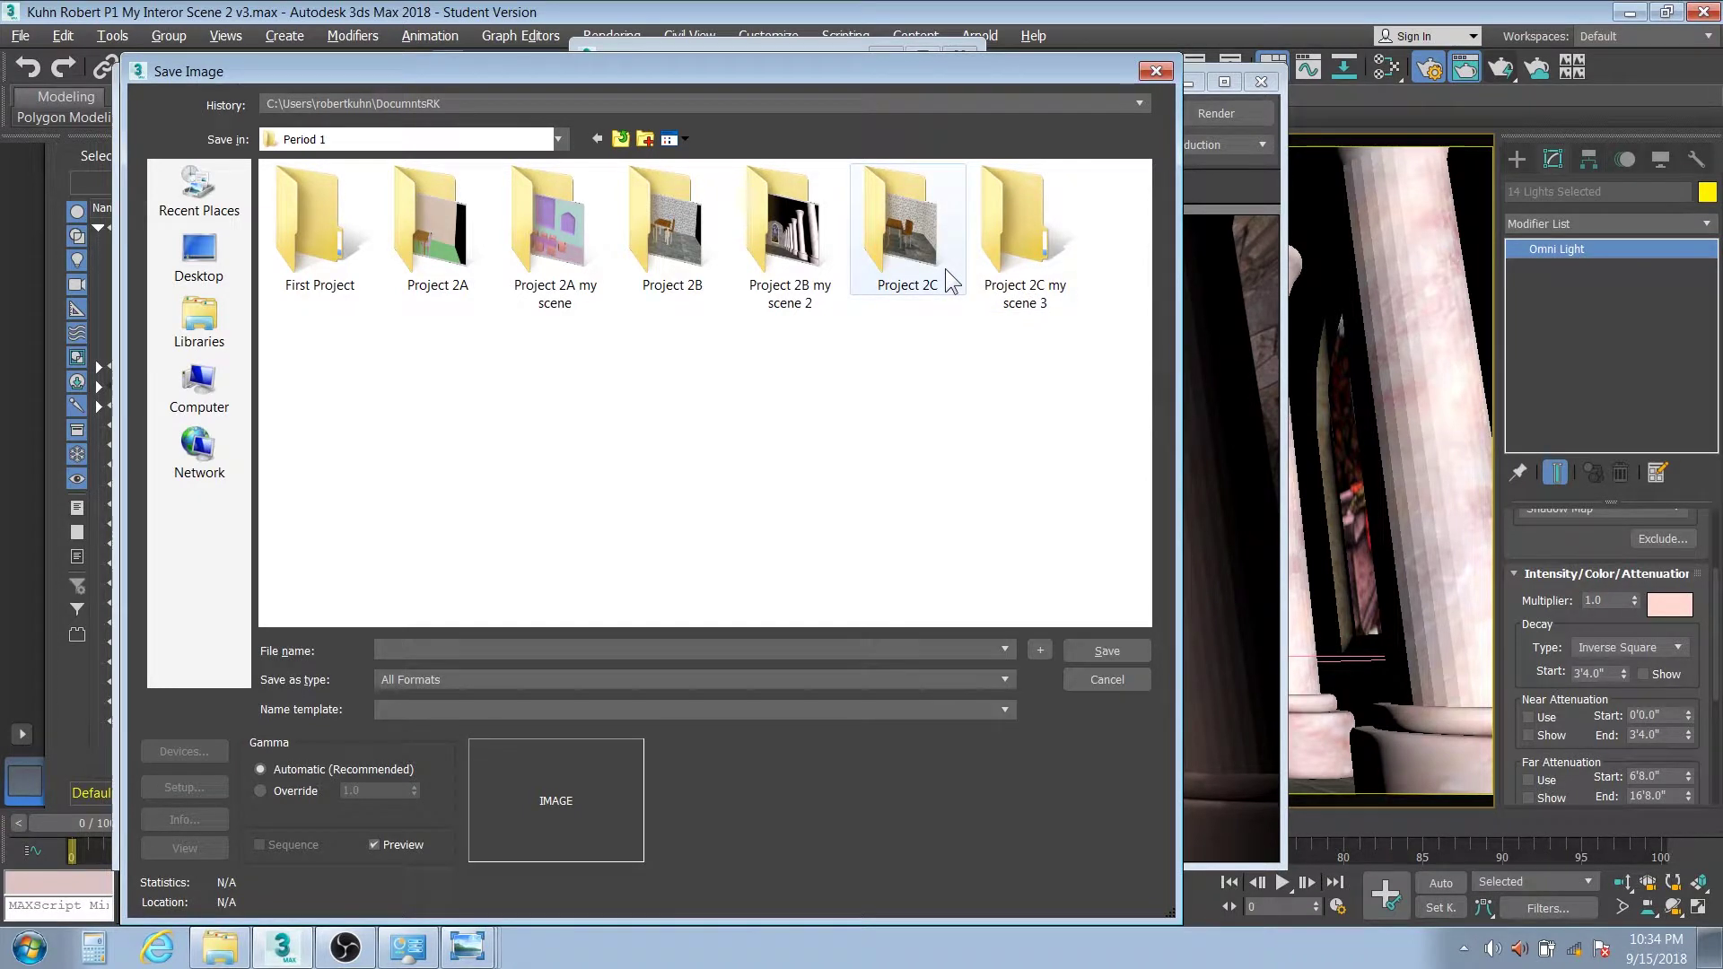
pyautogui.click(994, 264)
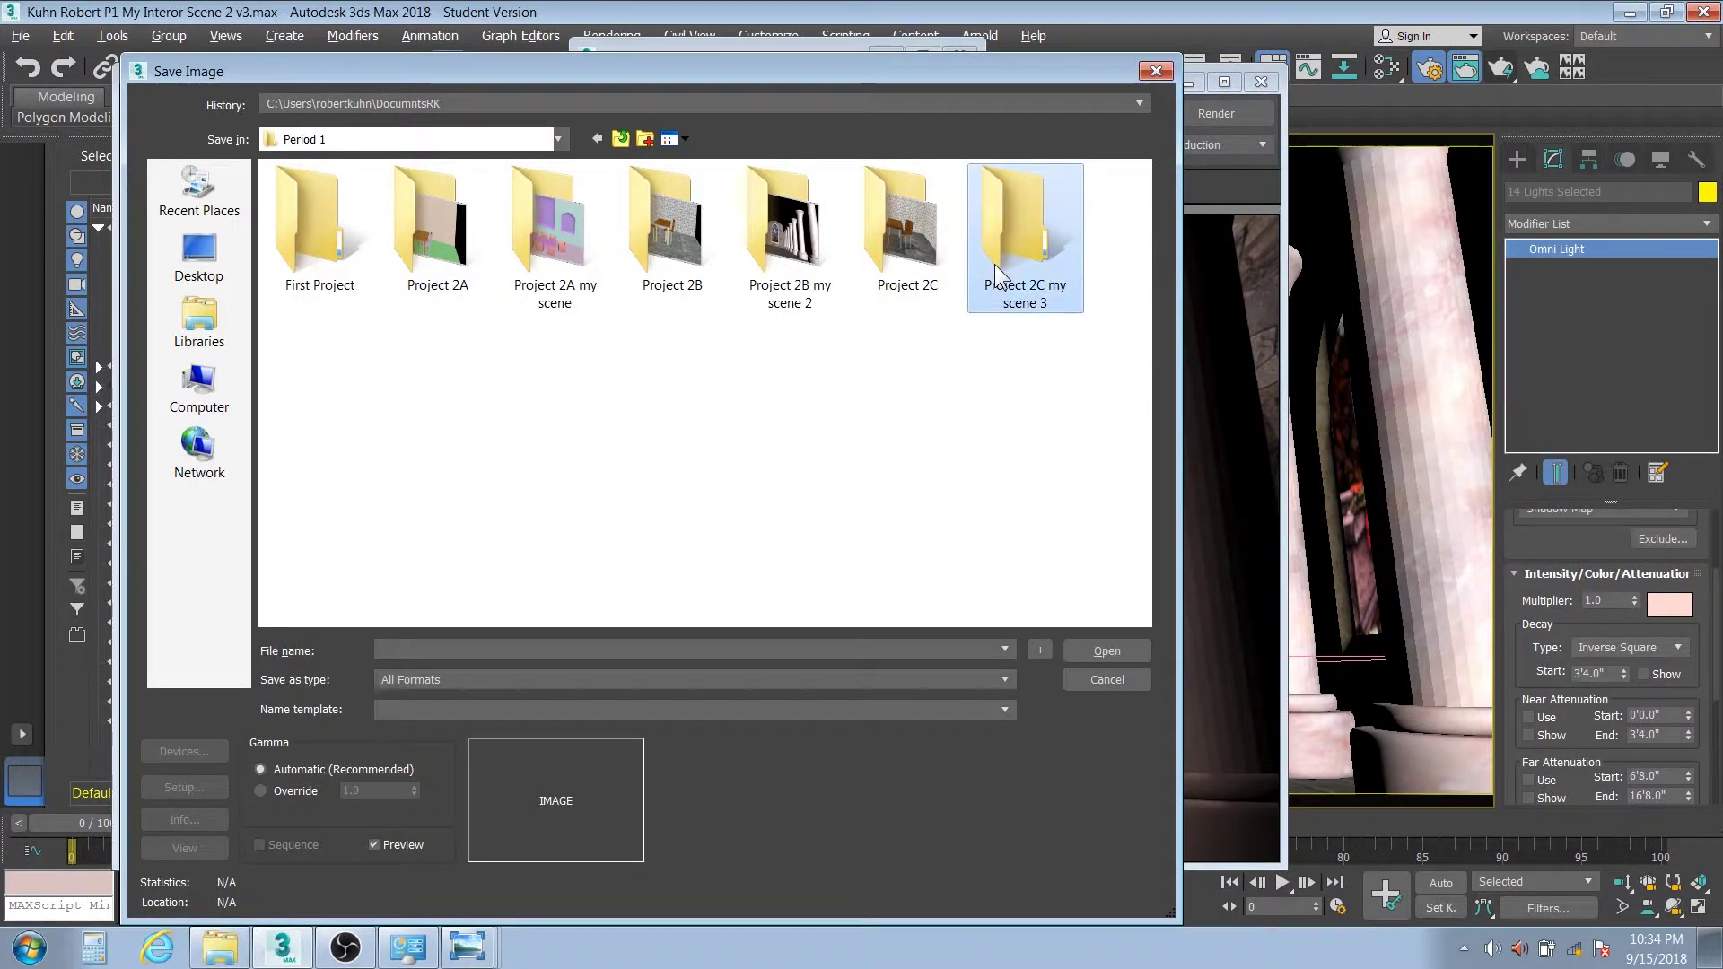
pyautogui.doubleClick(994, 264)
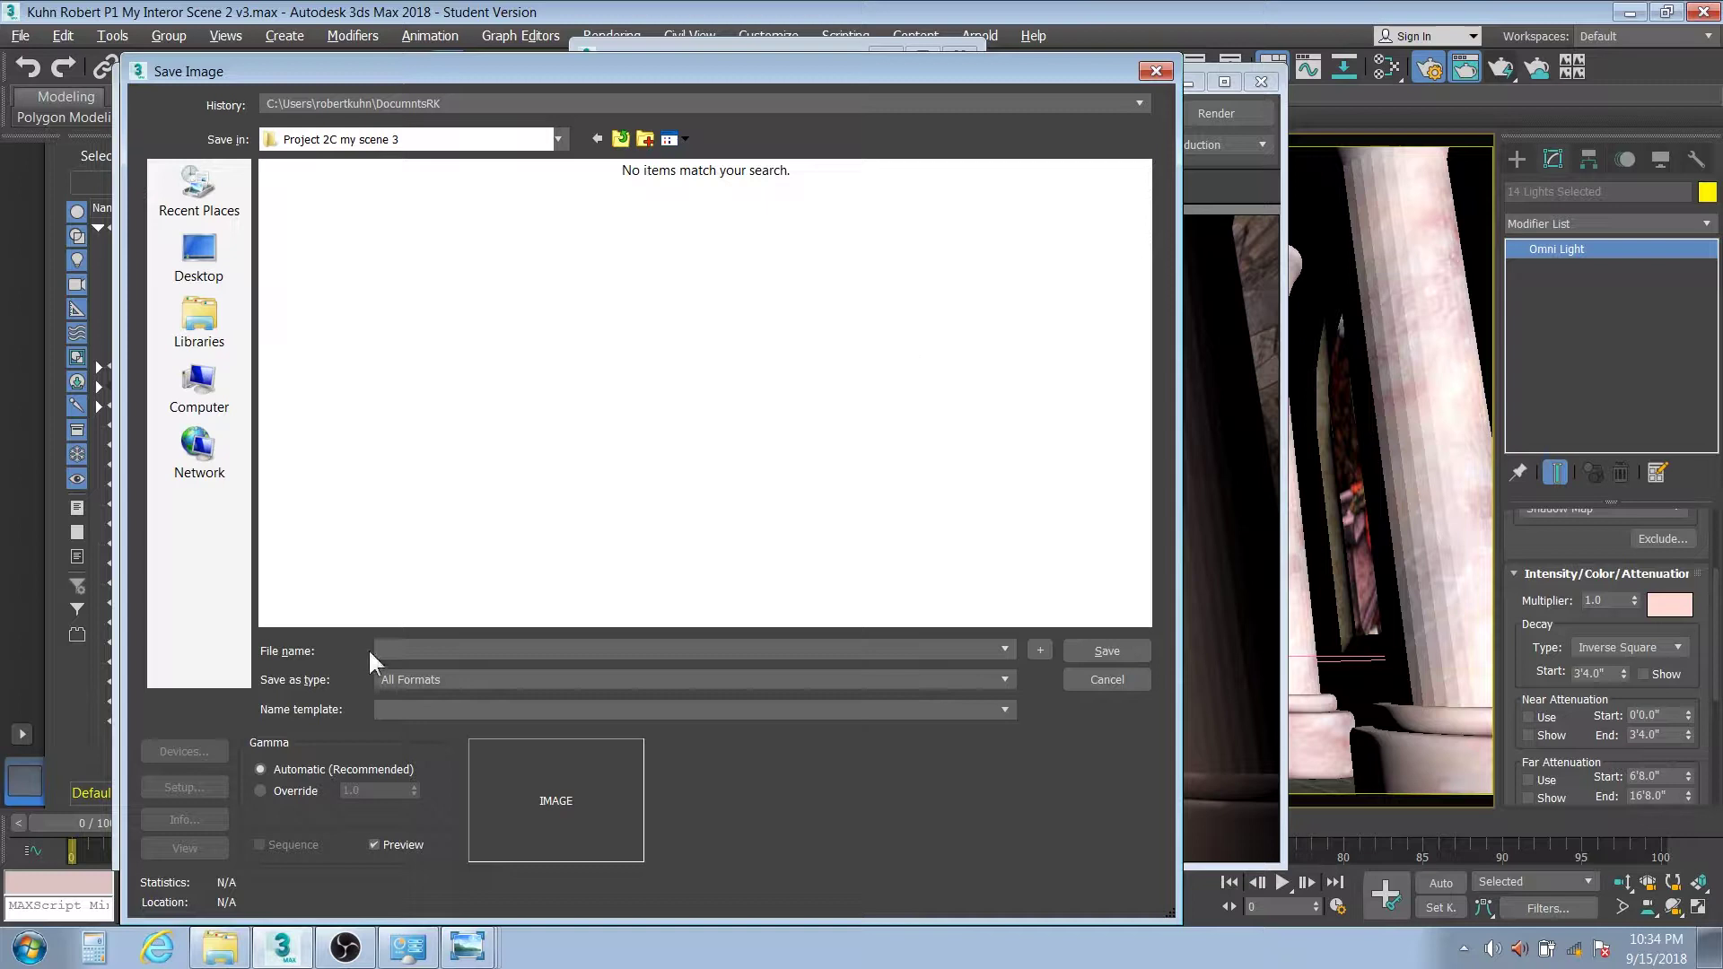
# Save the render as a JPEG named with the student's name and 'P1 My Scene', then verify it in Explorer
pyautogui.click(396, 652)
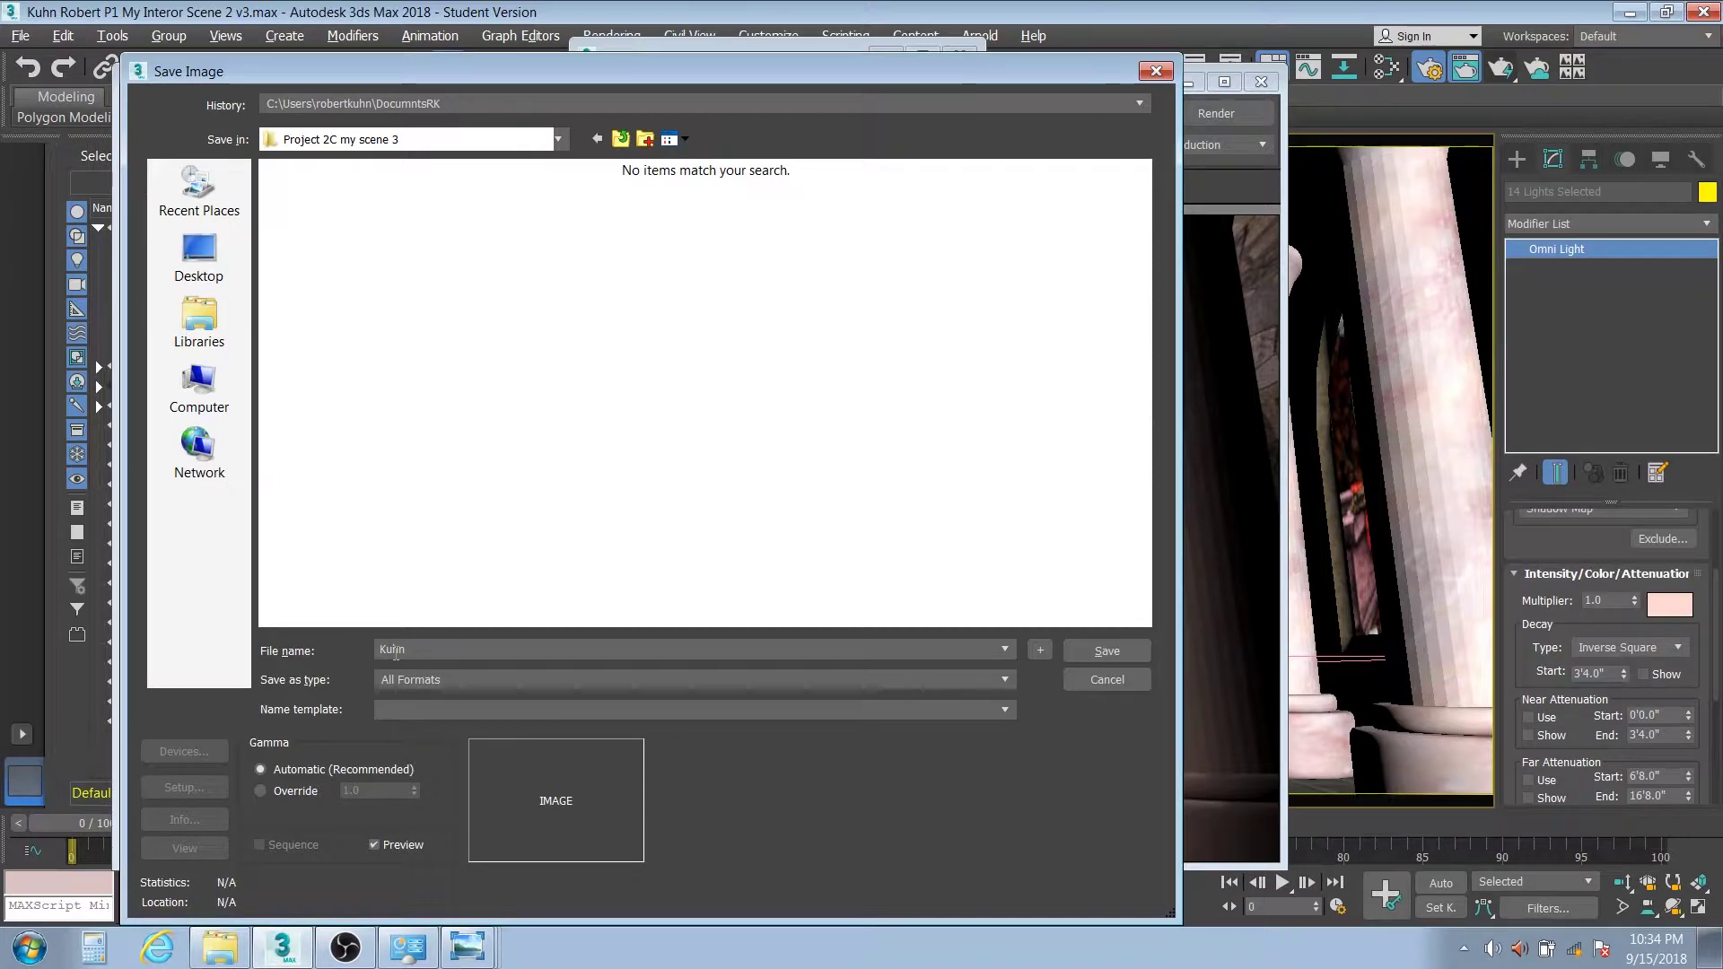
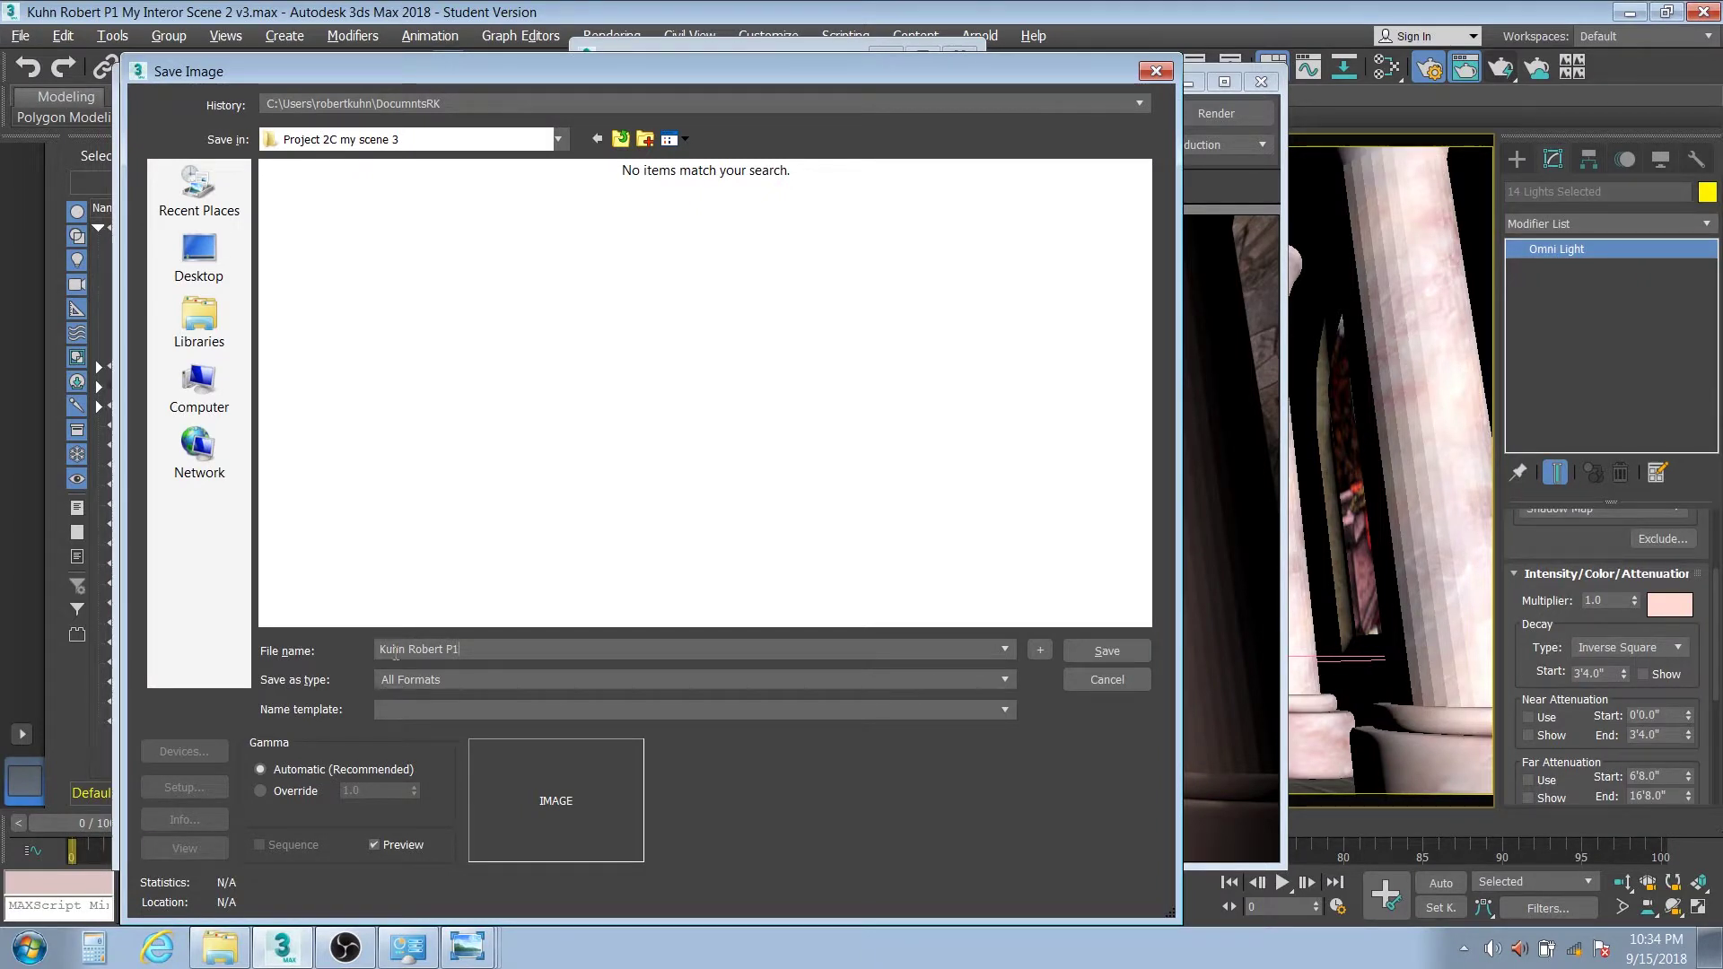
pyautogui.write(' My Scene 3')
pyautogui.click(477, 679)
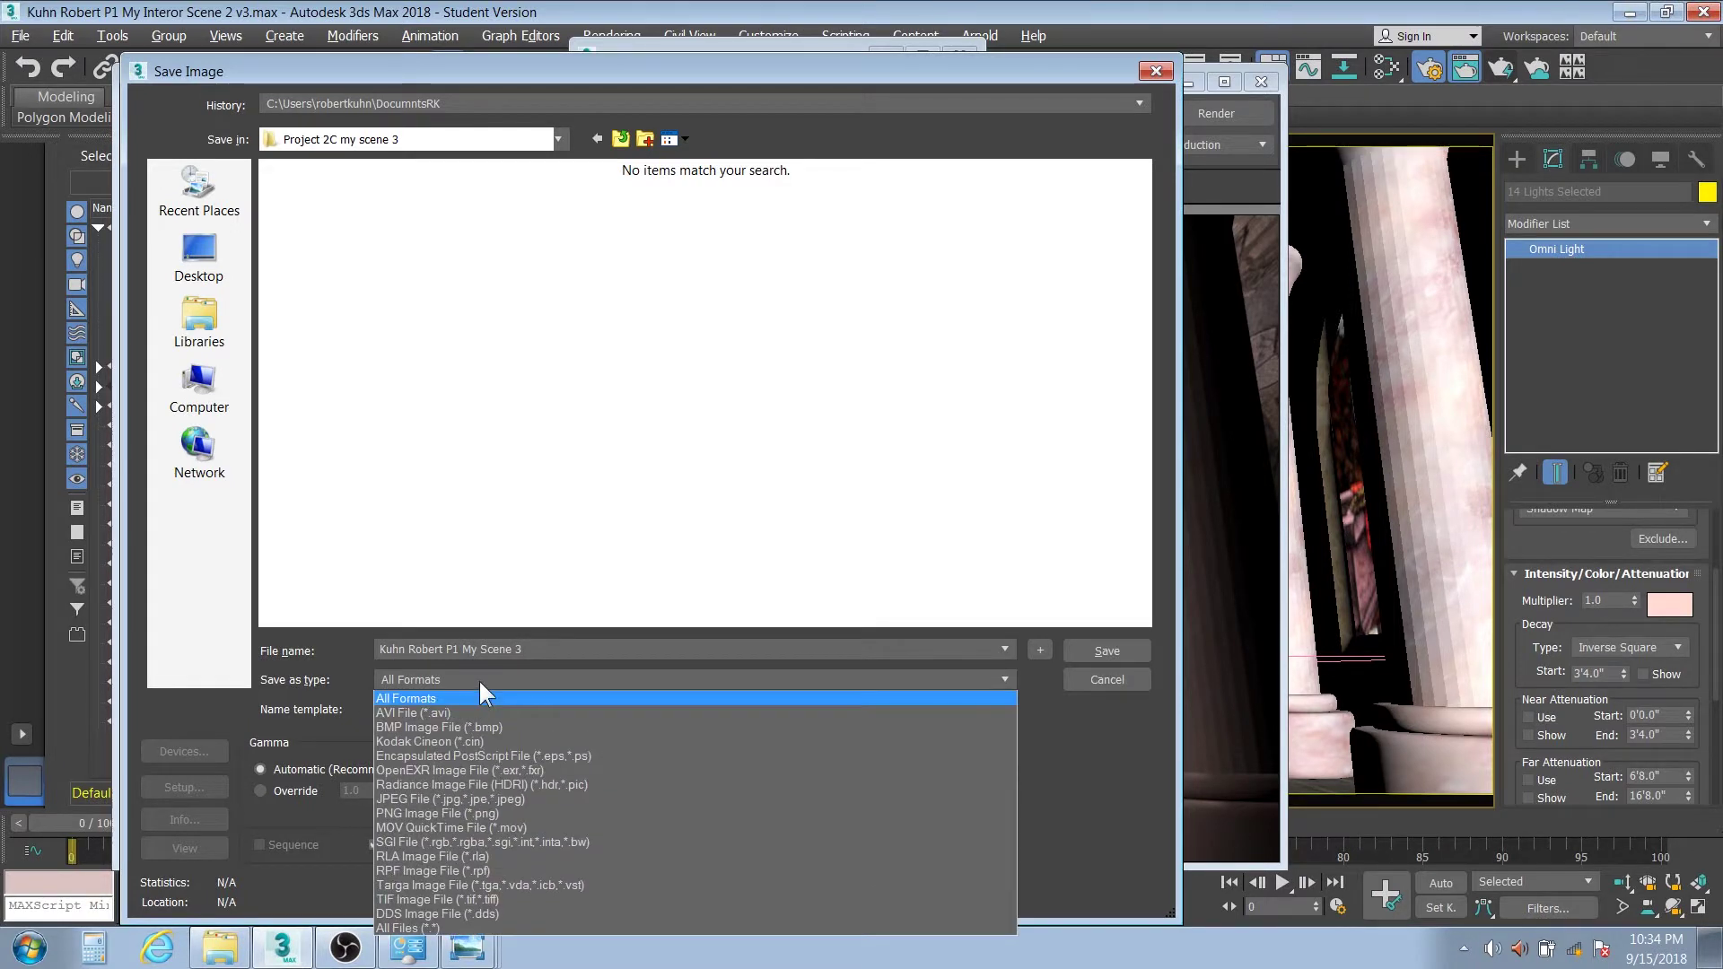
pyautogui.click(455, 797)
pyautogui.click(1124, 646)
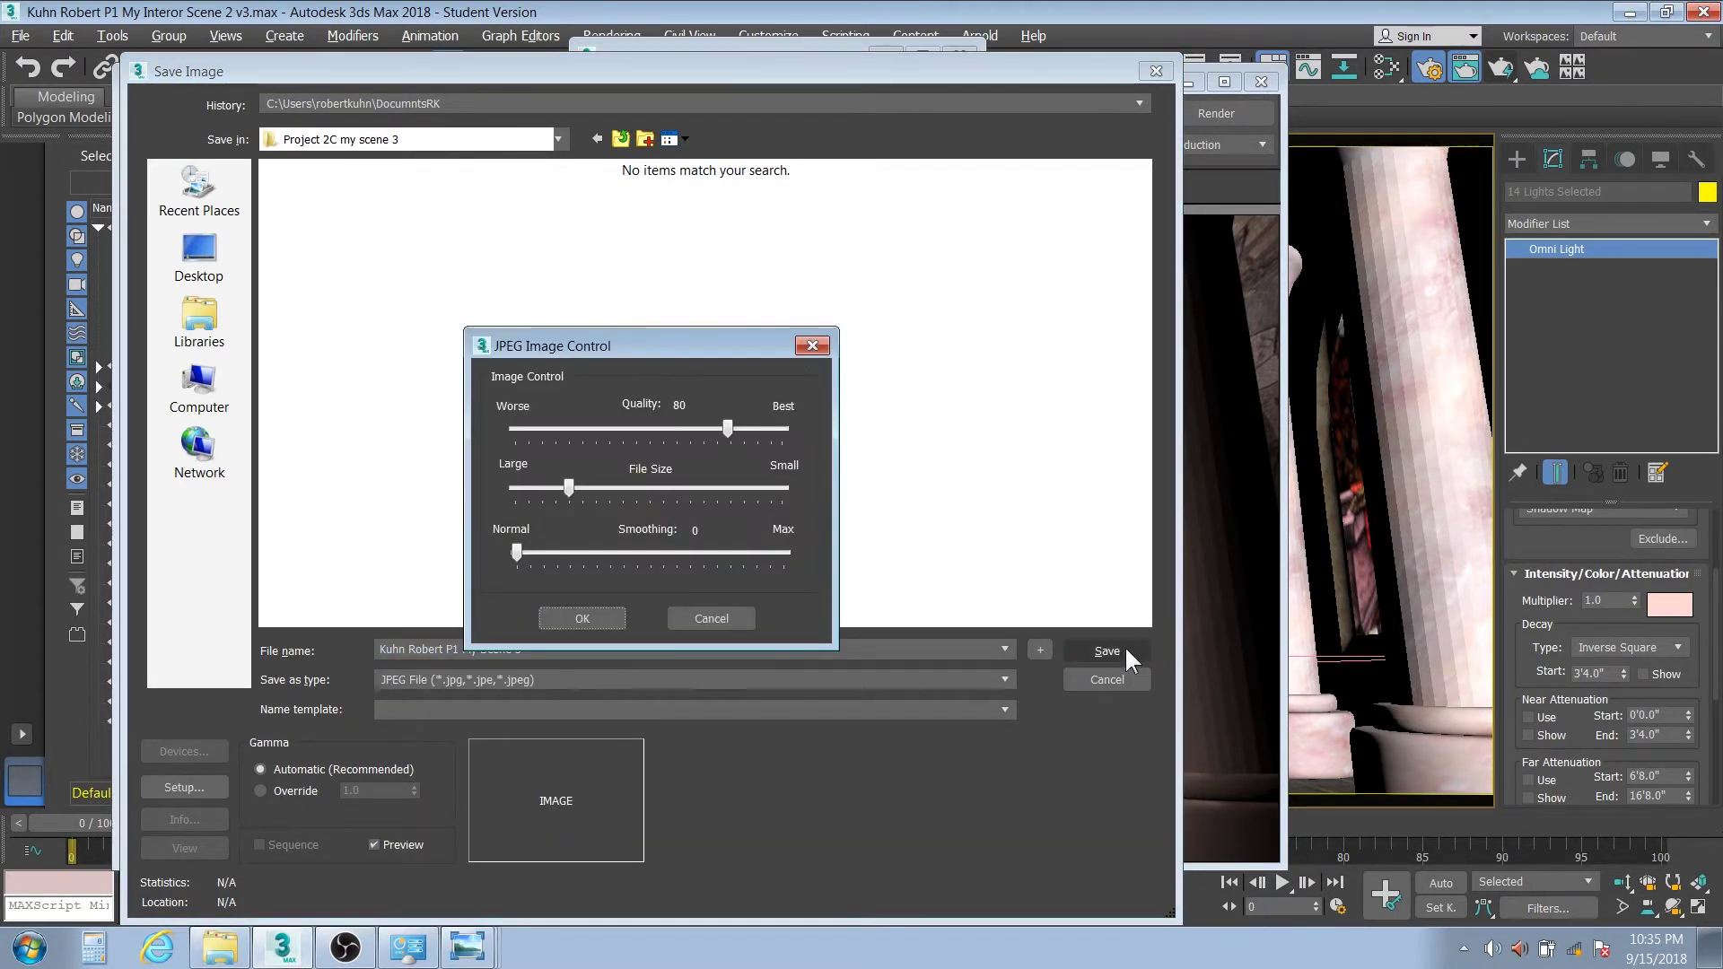
pyautogui.click(607, 614)
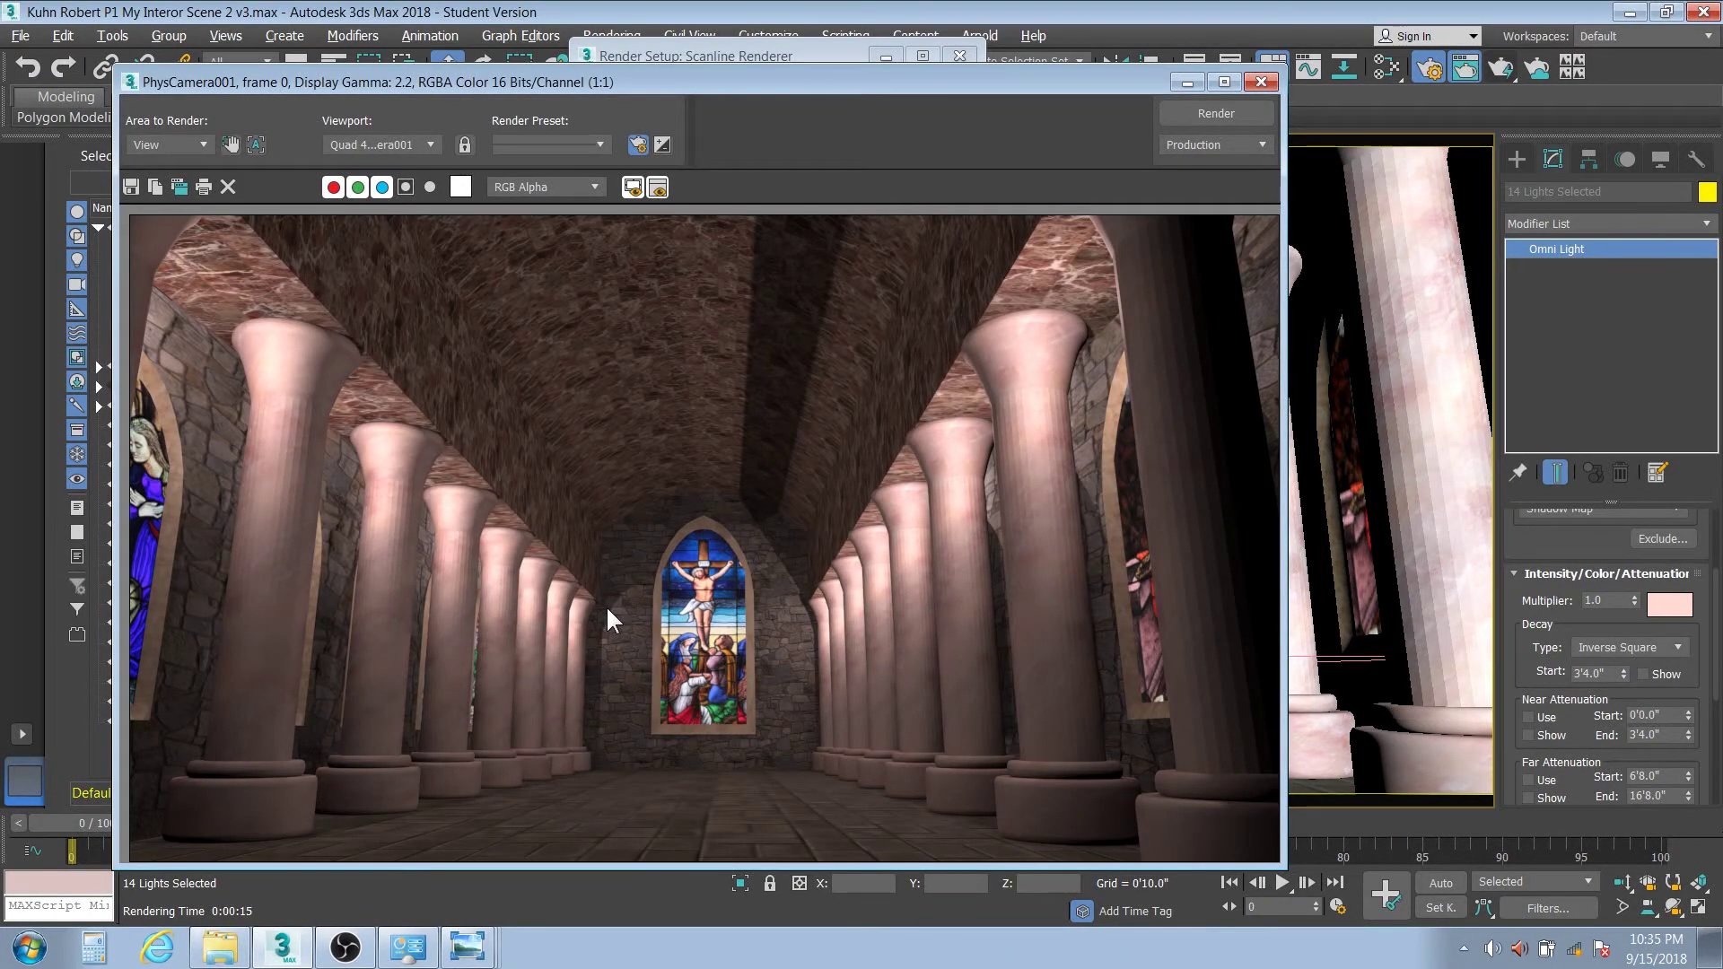
pyautogui.click(220, 947)
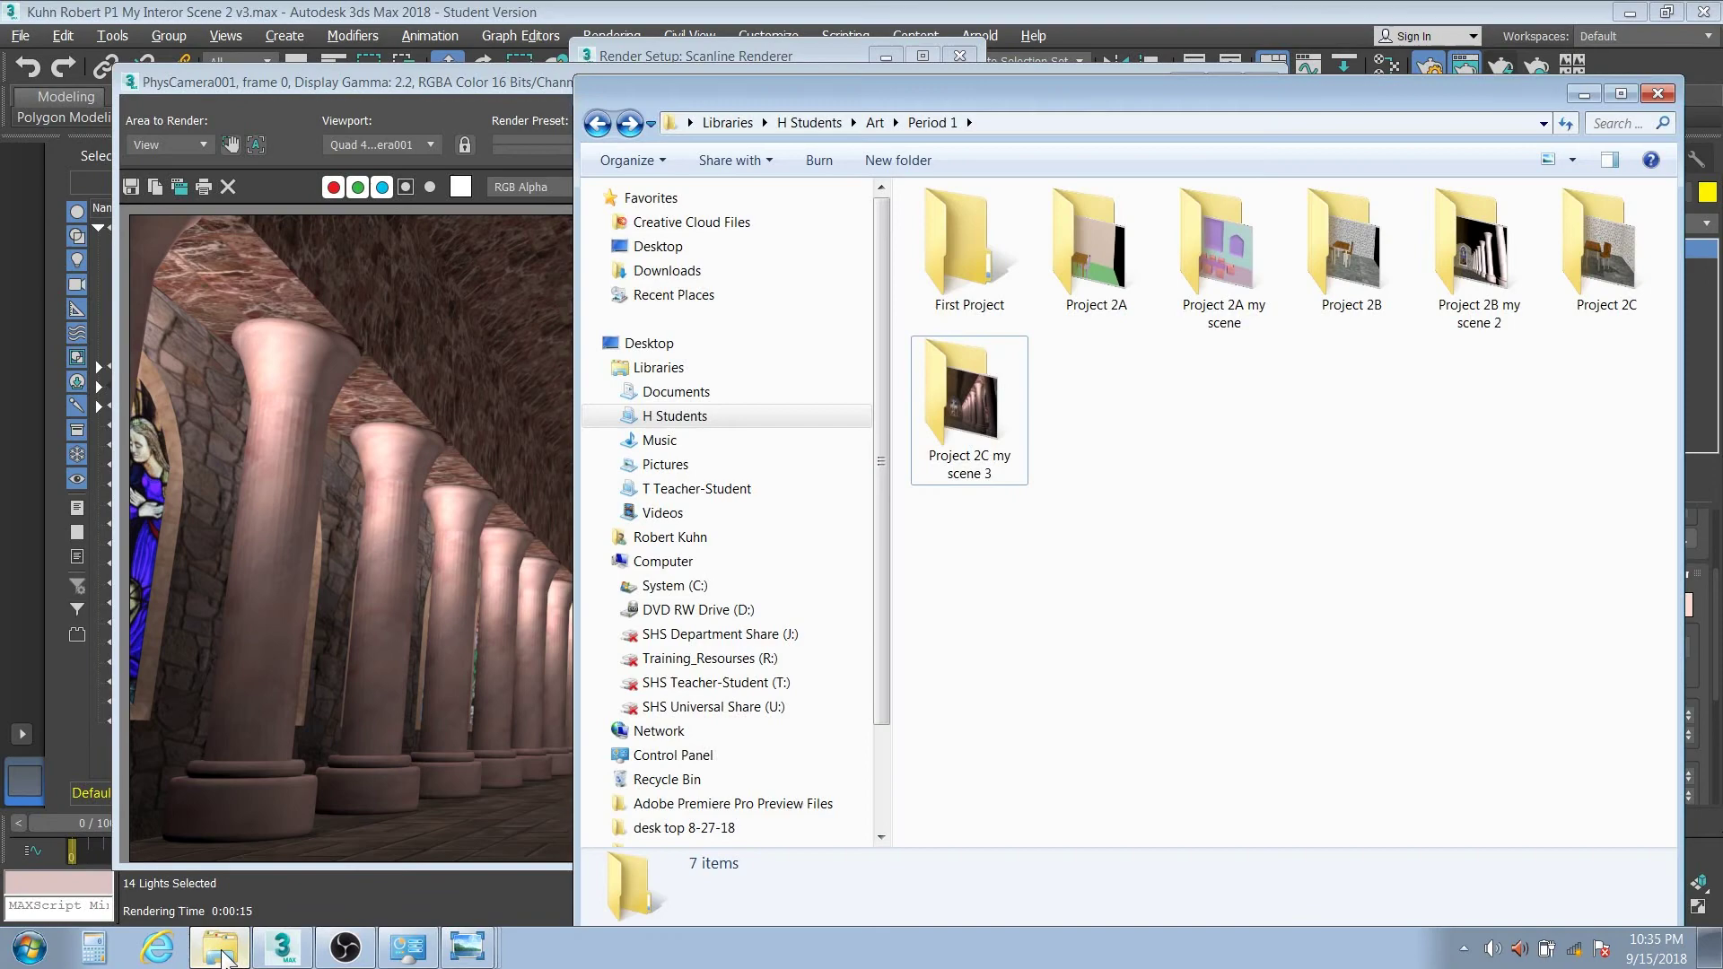
pyautogui.doubleClick(945, 428)
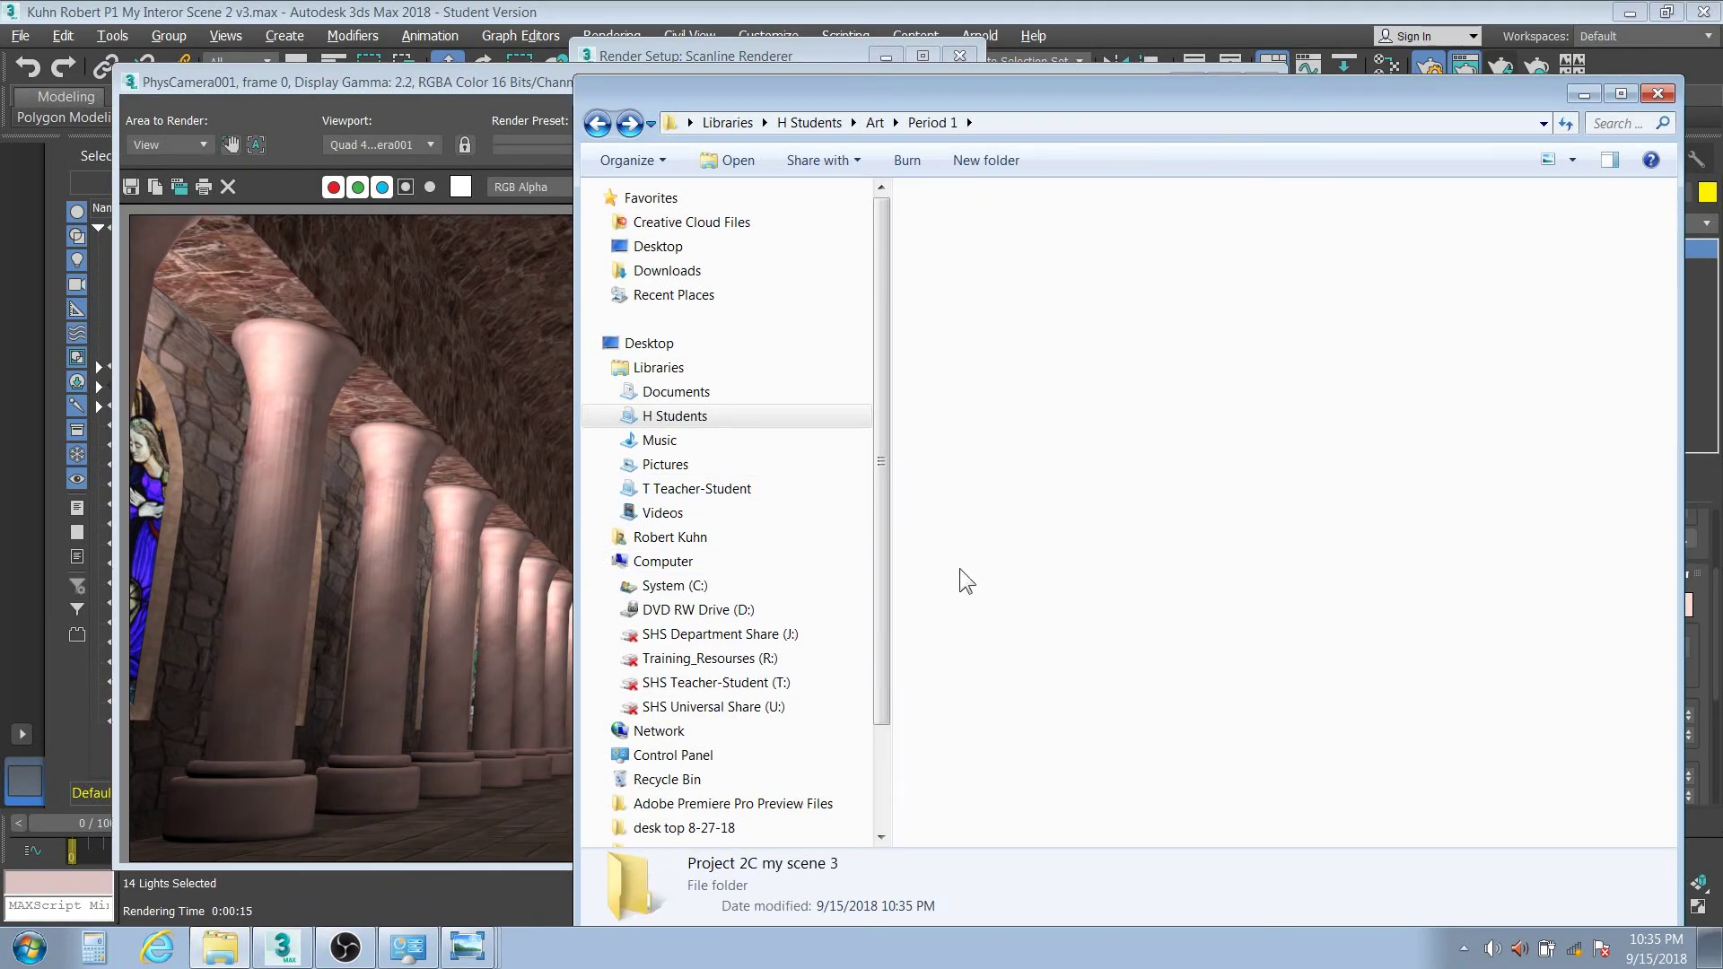